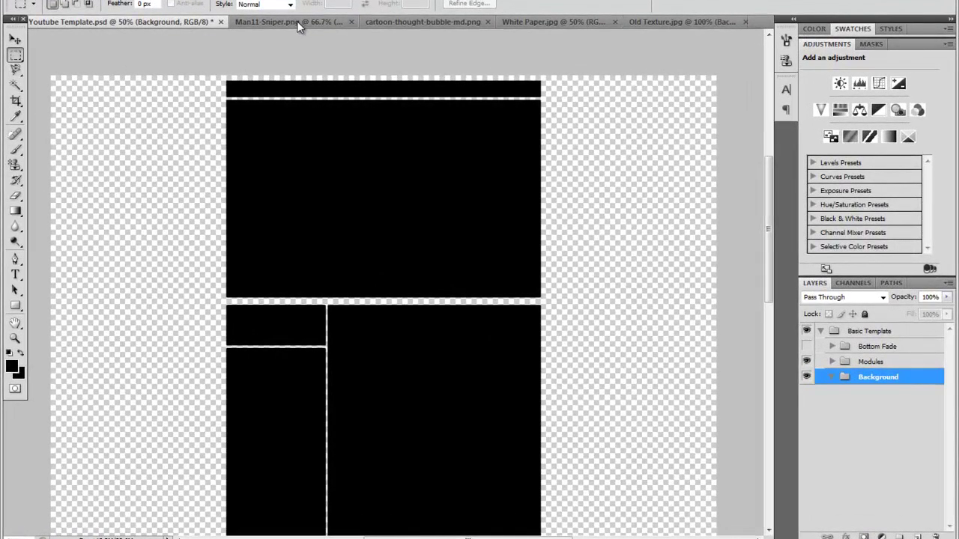
Switch to the Man11-Sniper.png document tab
left_click(297, 20)
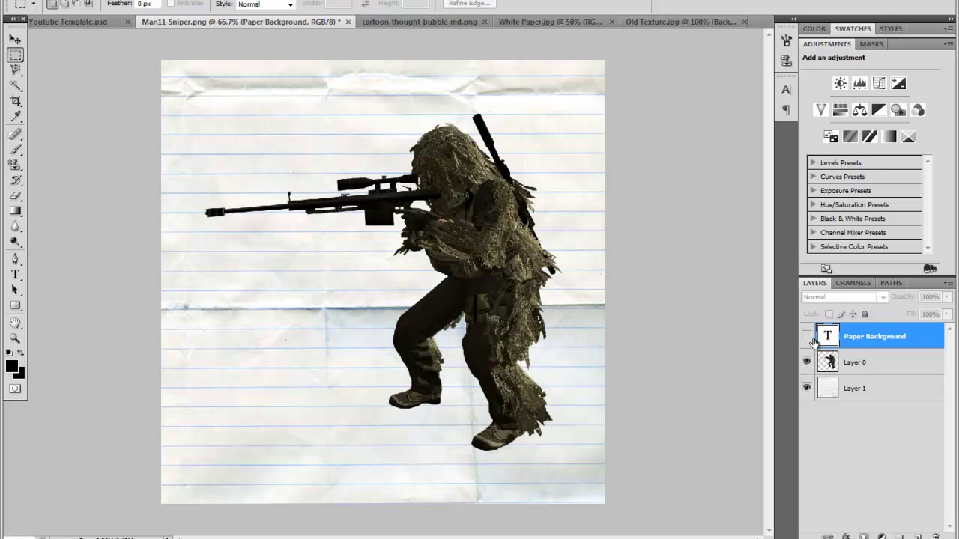
Hide the lined-paper Layer 1, briefly toggling the sniper's Layer 0 off and on
left_click(807, 389)
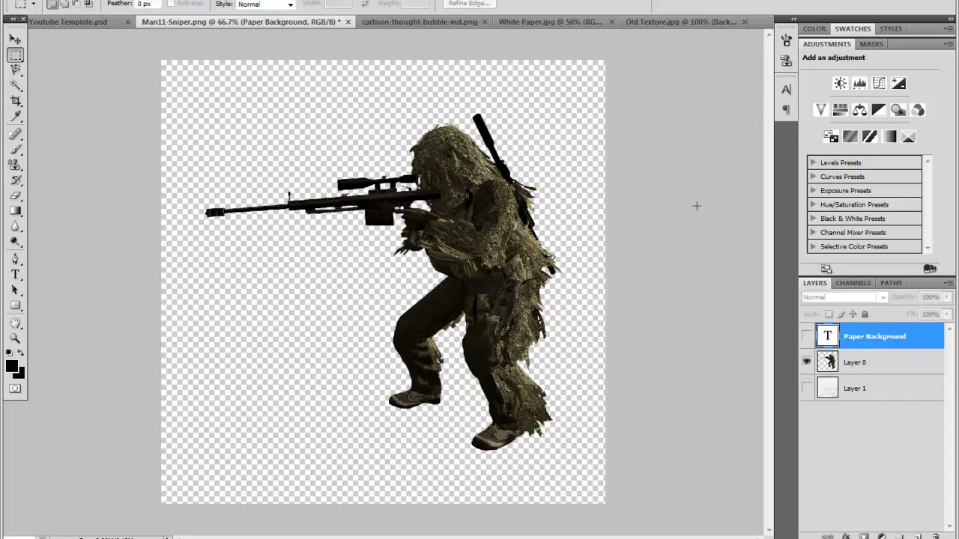
left_click(807, 362)
left_click(807, 363)
Look through the thought-bubble, White Paper and Old Texture images, ending on the thought bubble
left_click(372, 23)
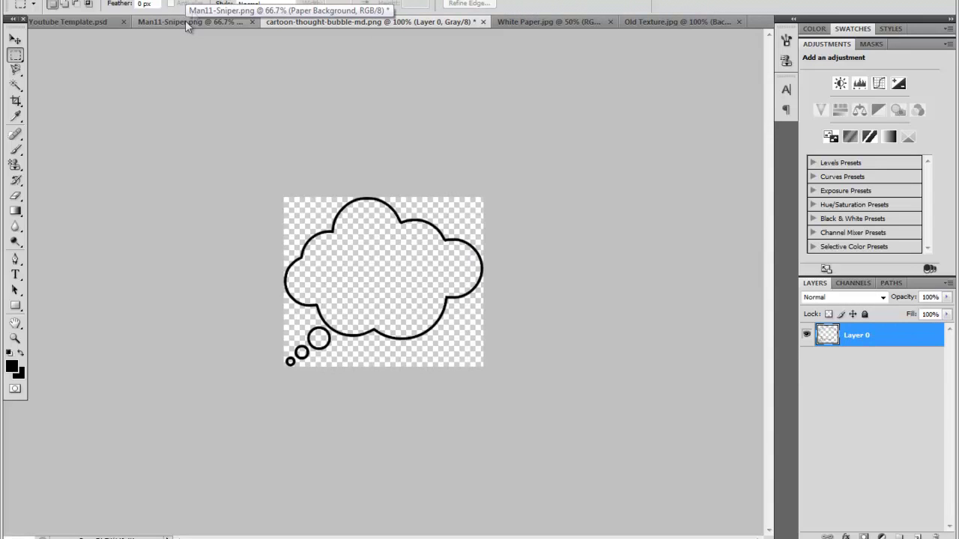
left_click(518, 21)
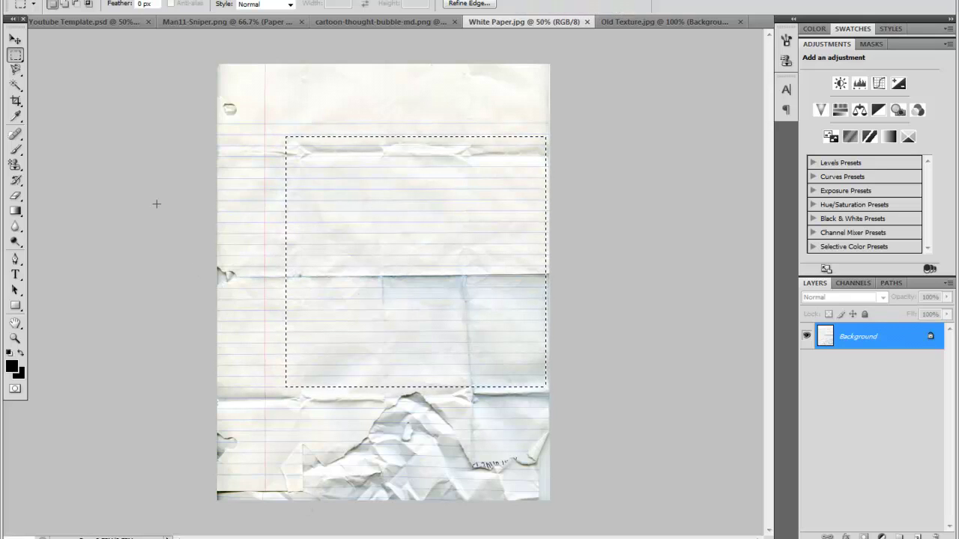
left_click(663, 23)
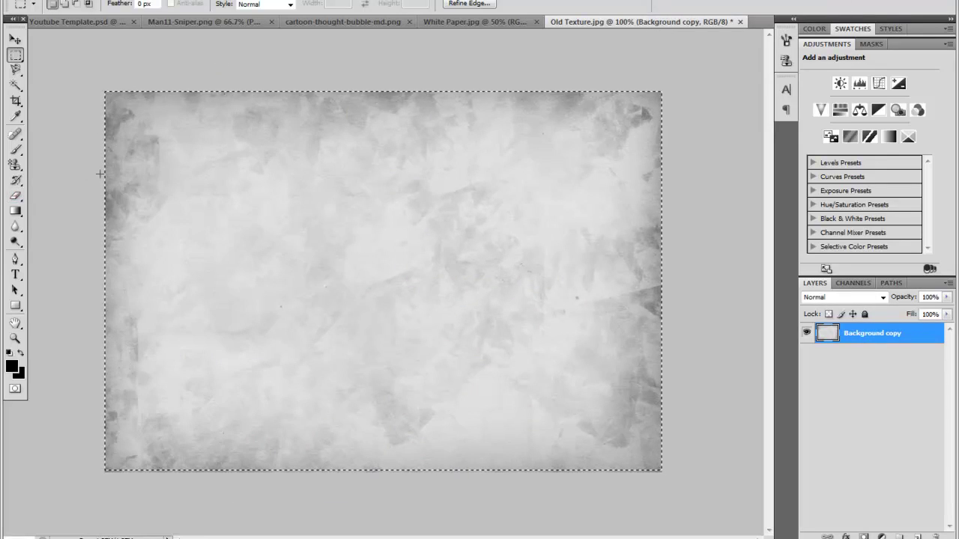
left_click(306, 24)
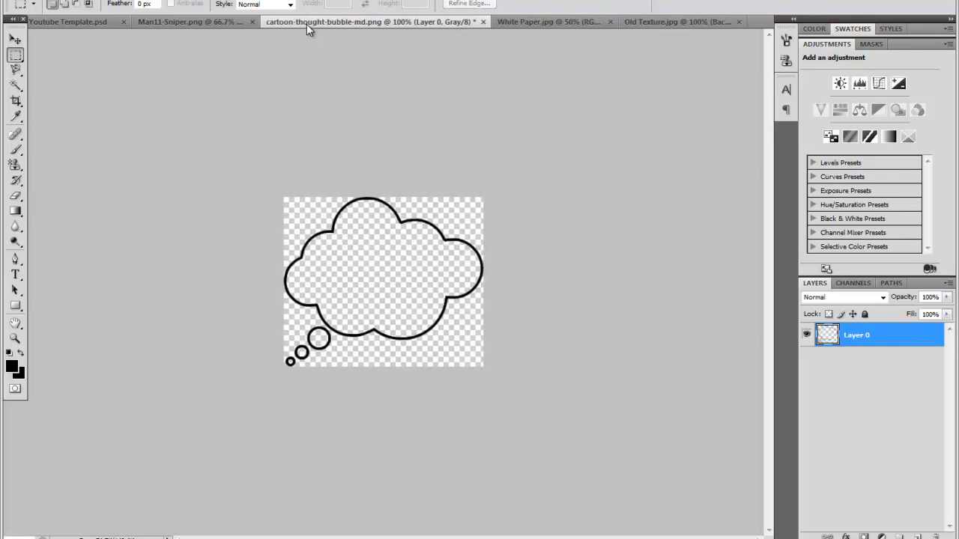
Back in Man11-Sniper, Magic Wand the transparent area and toggle the Paper Background text
left_click(202, 23)
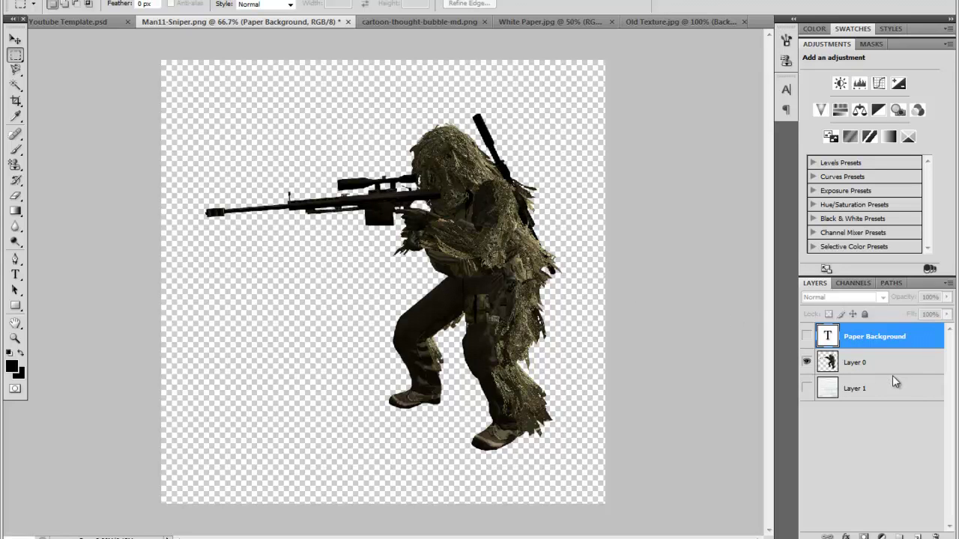
left_click(15, 84)
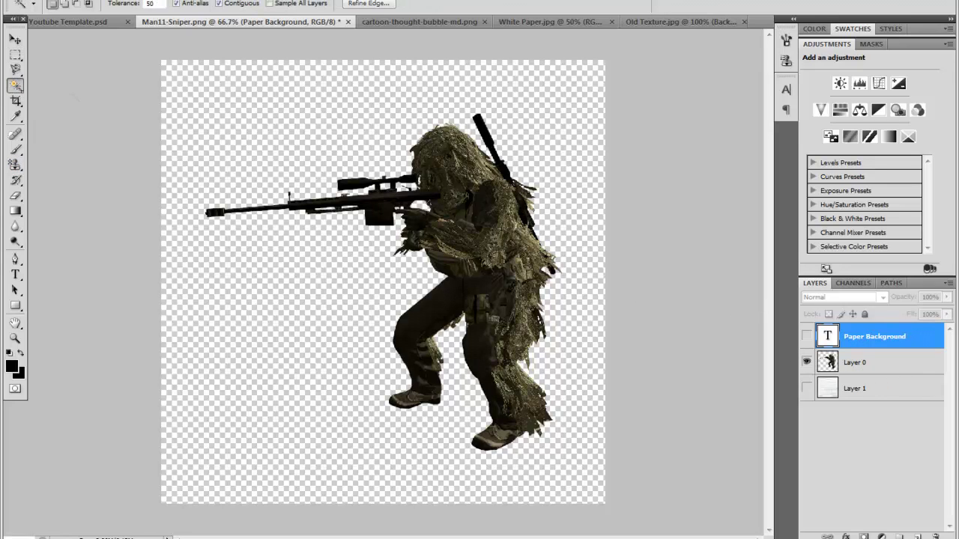
left_click(283, 279)
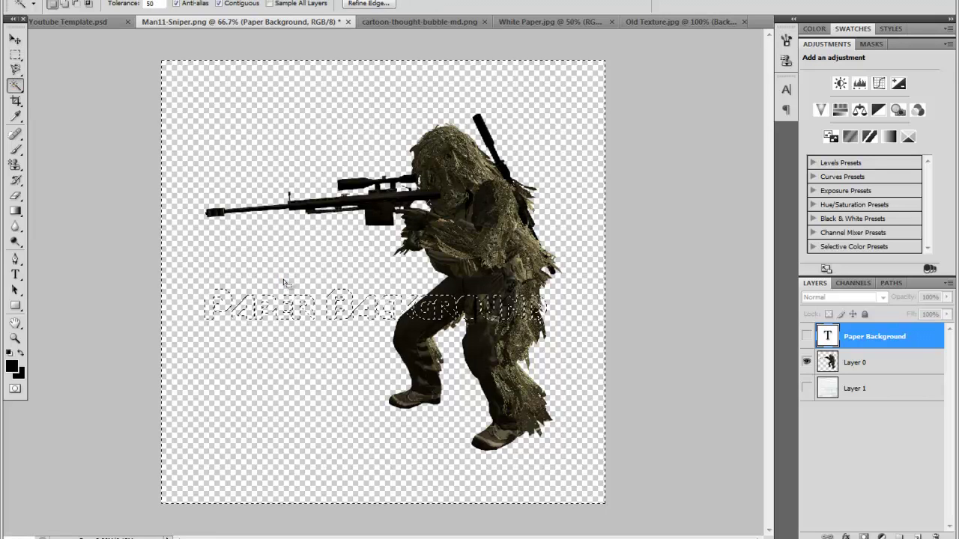
left_click(807, 337)
left_click(807, 336)
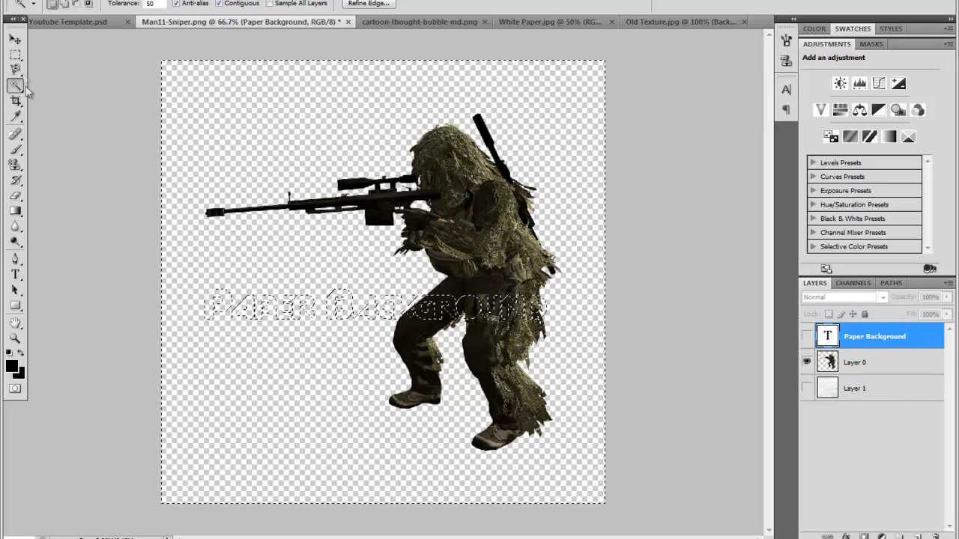
Dismiss the hidden-layer error, then show and delete the Paper Background text layer
left_click(15, 55)
left_click(219, 146)
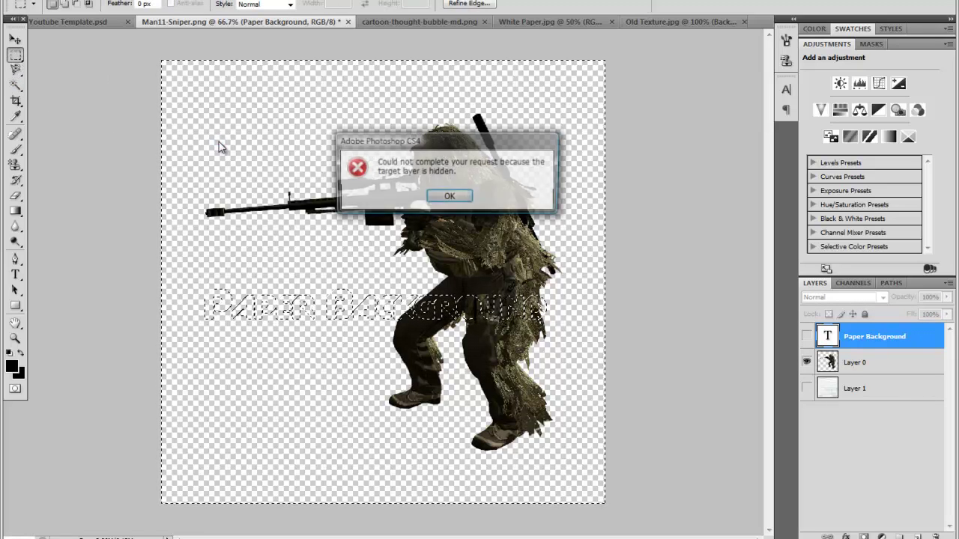
left_click(449, 195)
left_click(807, 335)
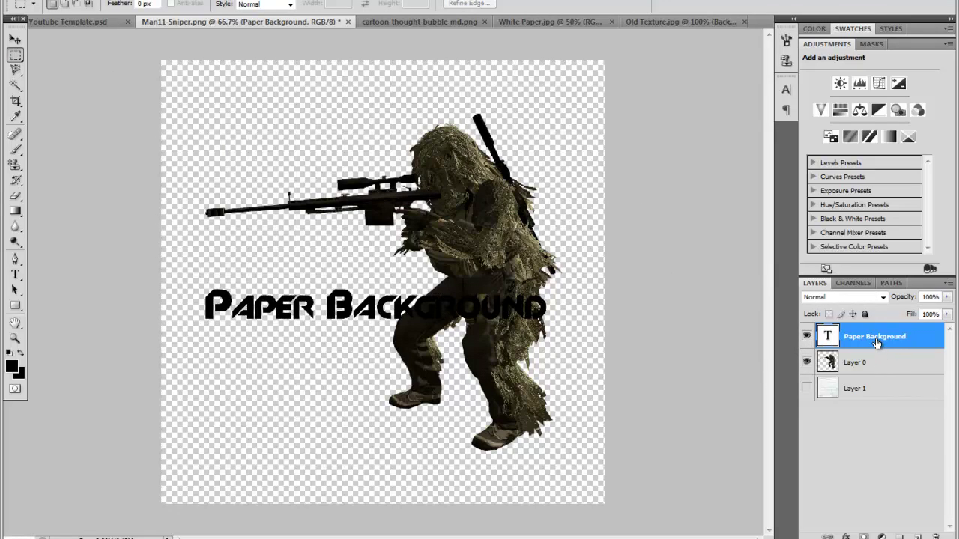
key("Delete")
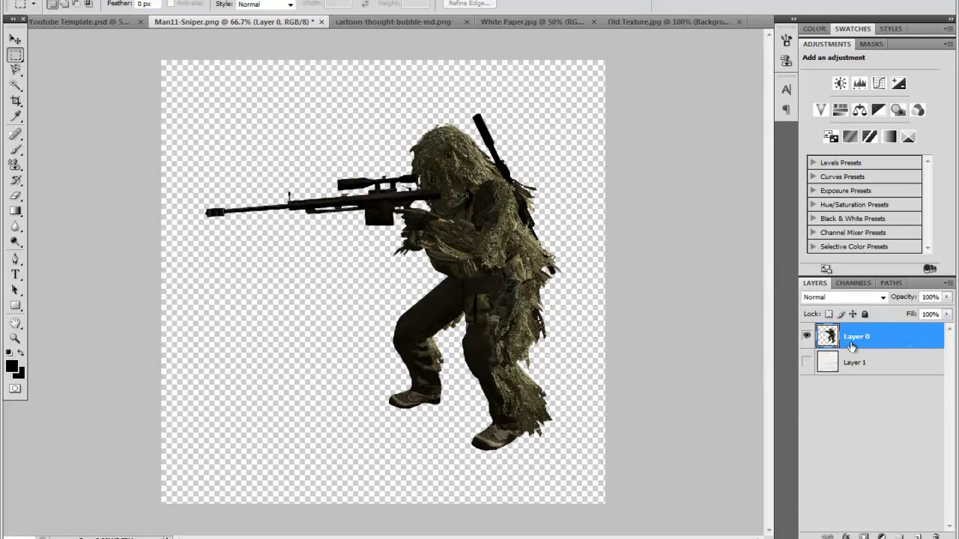
Magic Wand the transparent area around the sniper and show the lined paper behind him
left_click(15, 85)
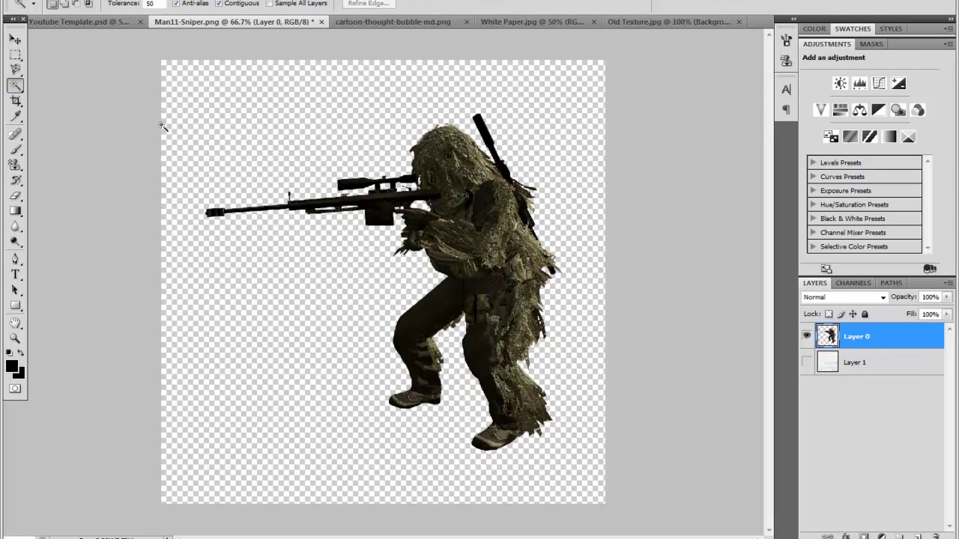
left_click(181, 126)
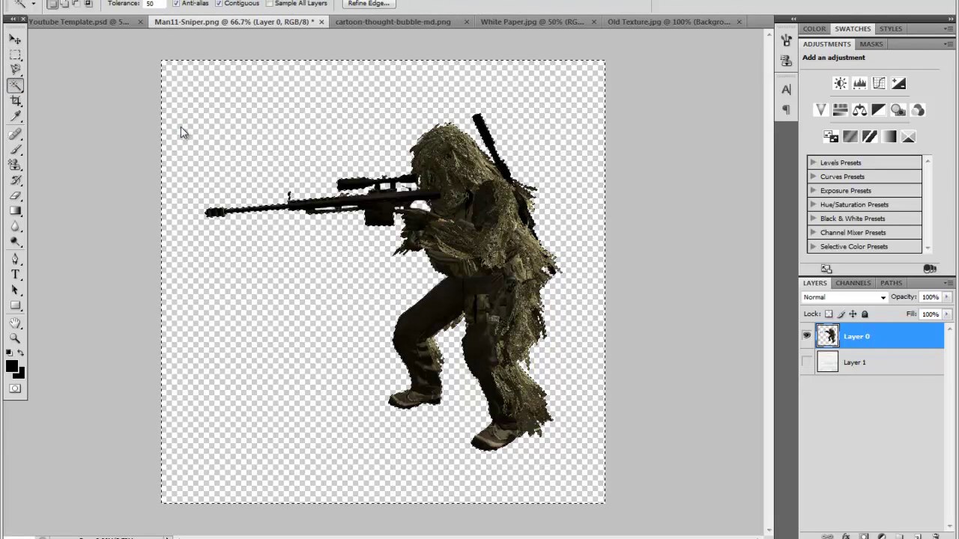
left_click(807, 363)
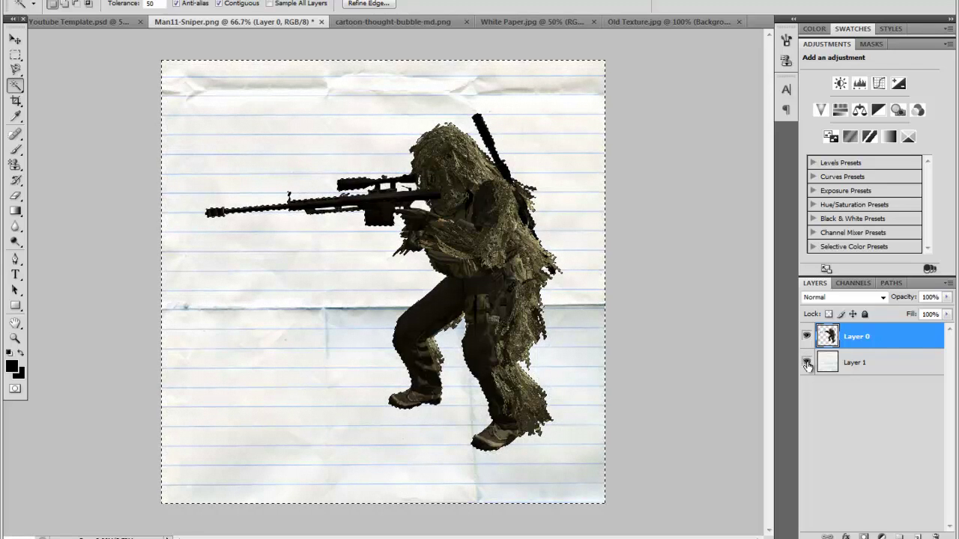
left_click(529, 22)
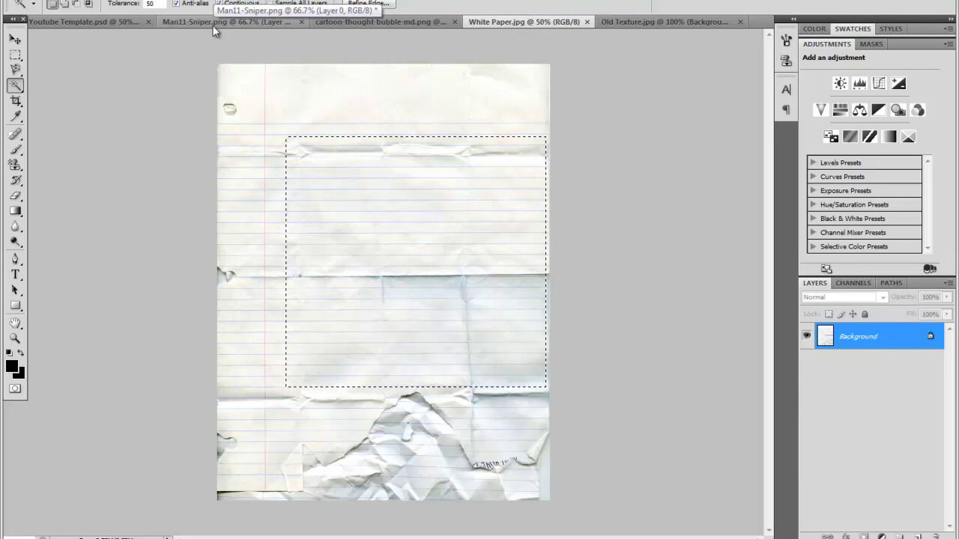
left_click(213, 26)
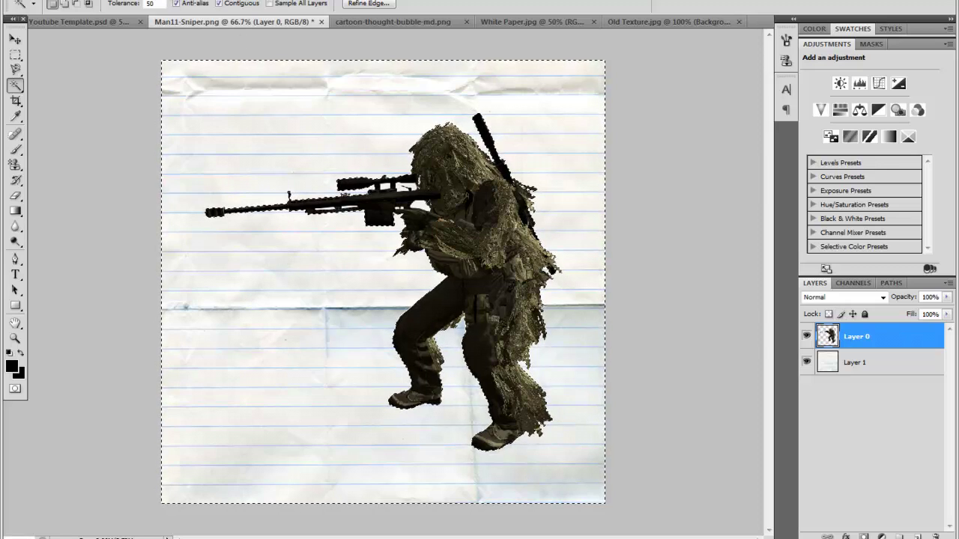
Invert the selection onto the sniper and expand it by 10 pixels
left_click(161, 0)
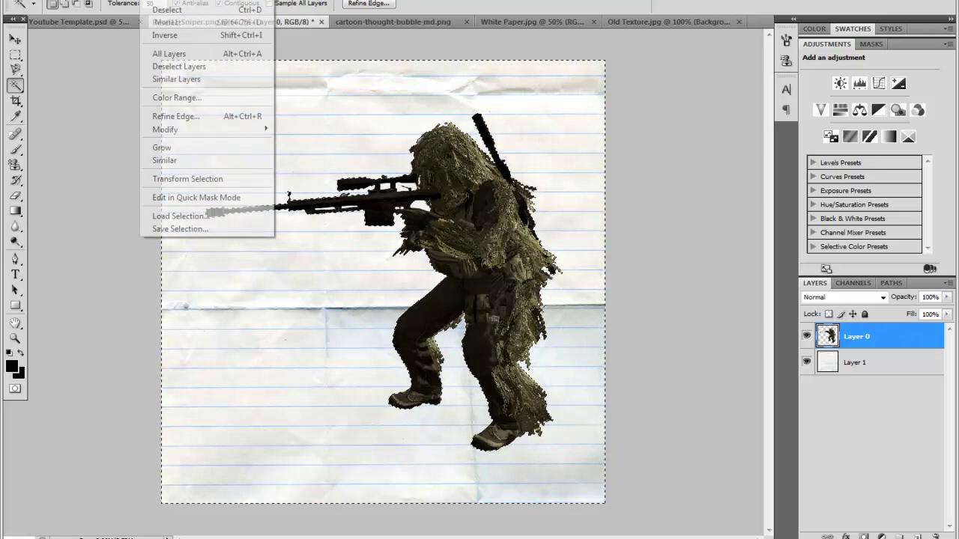
left_click(162, 35)
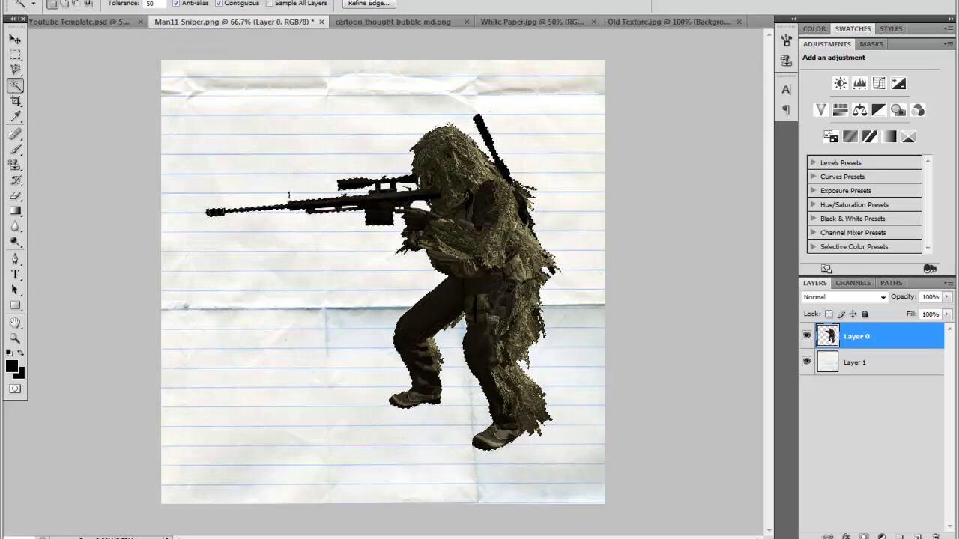
left_click(154, 1)
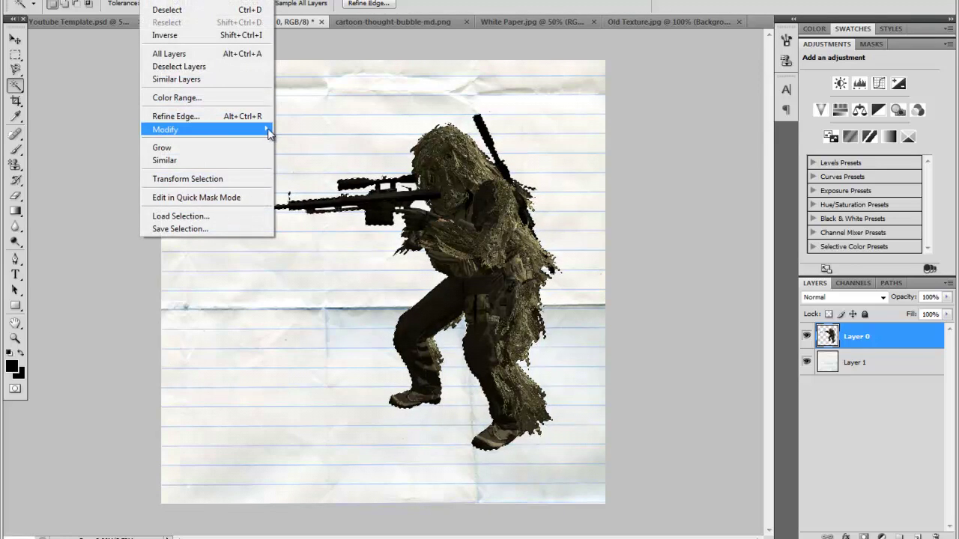
mouse_move(269, 132)
left_click(303, 153)
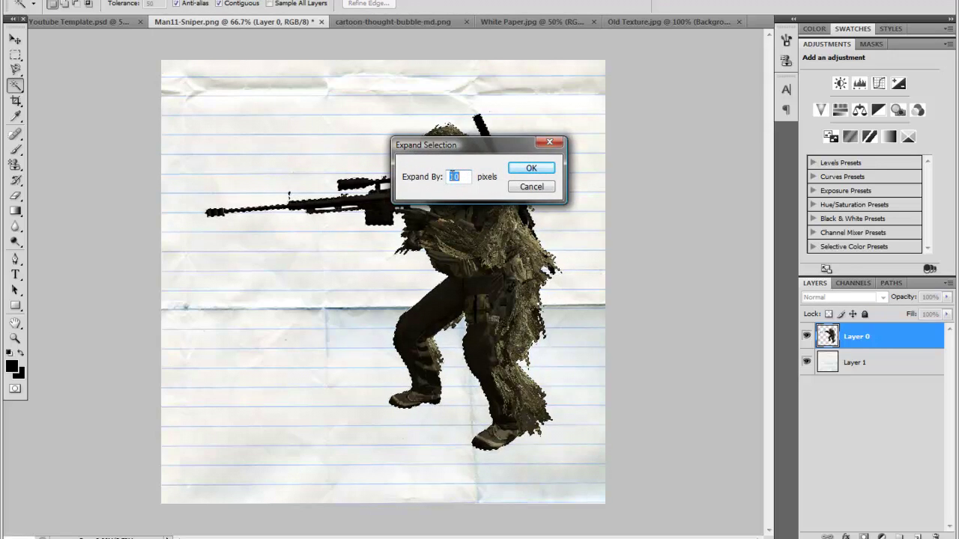
left_click(529, 168)
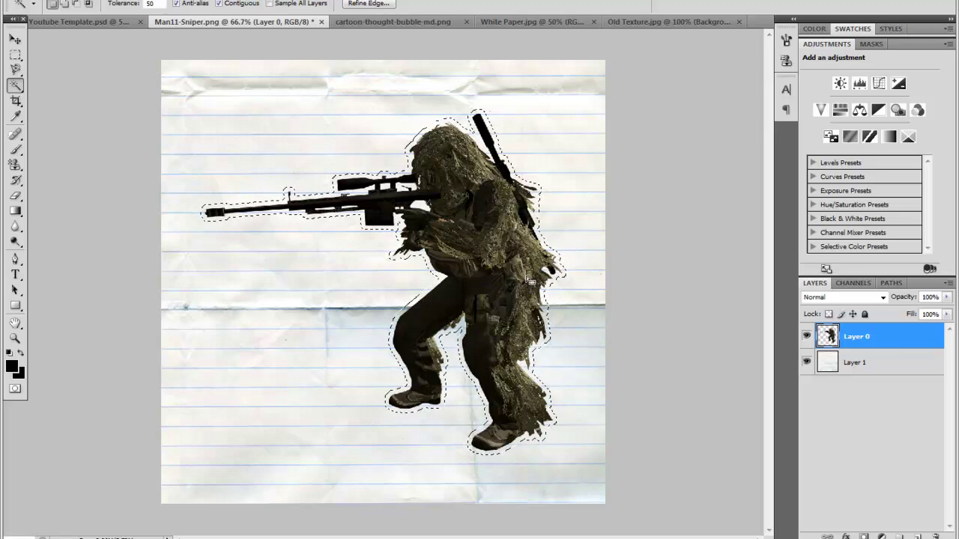
On Layer 1, invert the selection, delete the paper outside the outline, and deselect
left_click(880, 374)
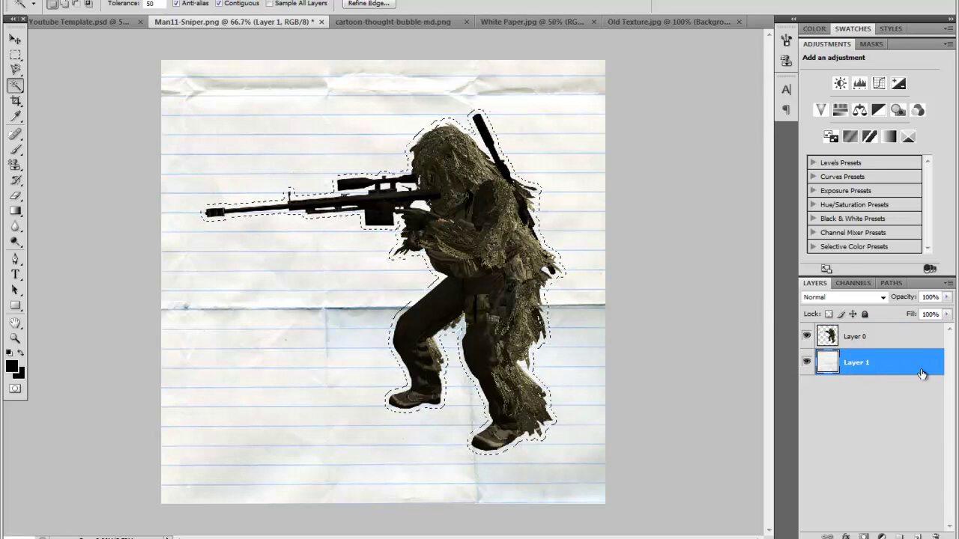
left_click(161, 0)
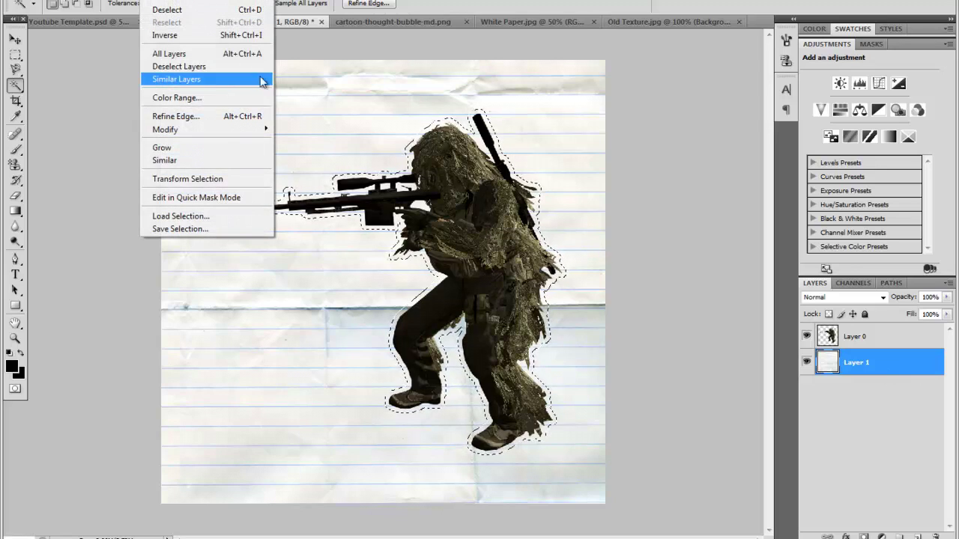
left_click(197, 34)
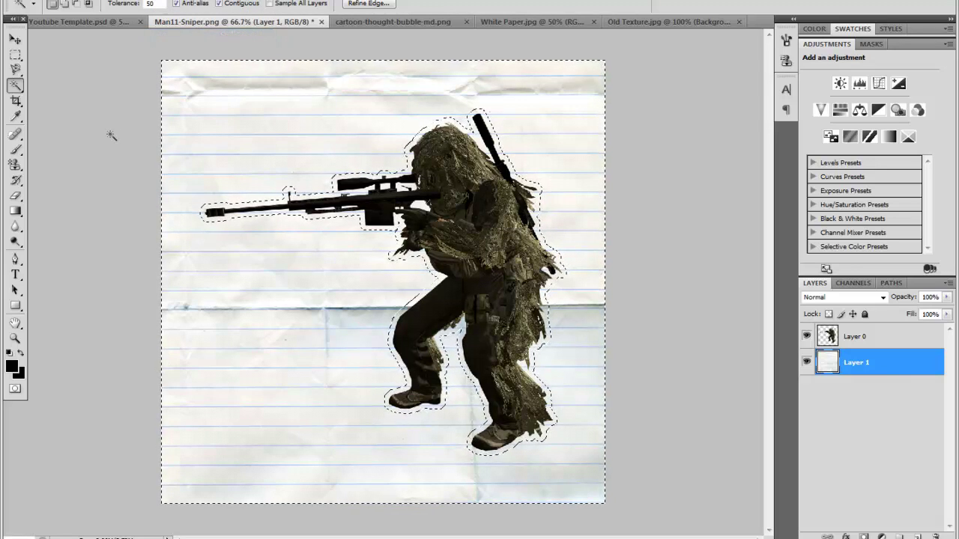
key("Delete")
key("ctrl+d")
left_click(14, 54)
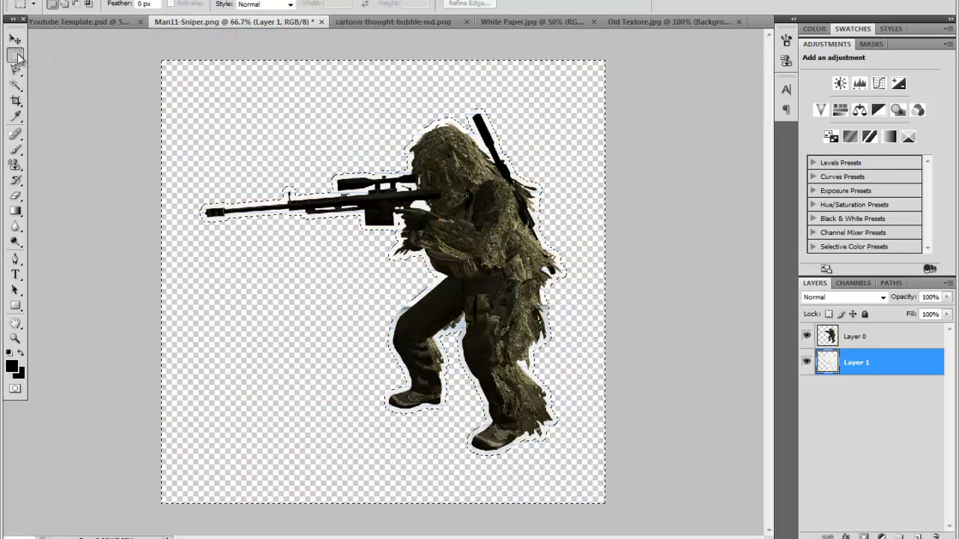
Toggle the sniper and paper layers off and on to inspect the paper outline
left_click(807, 338)
left_click(807, 362)
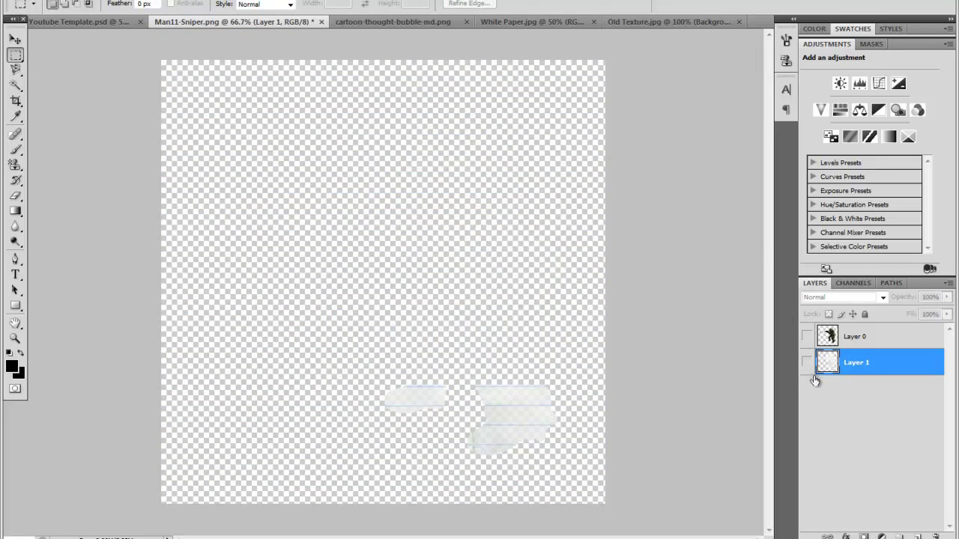
left_click(807, 363)
left_click(807, 338)
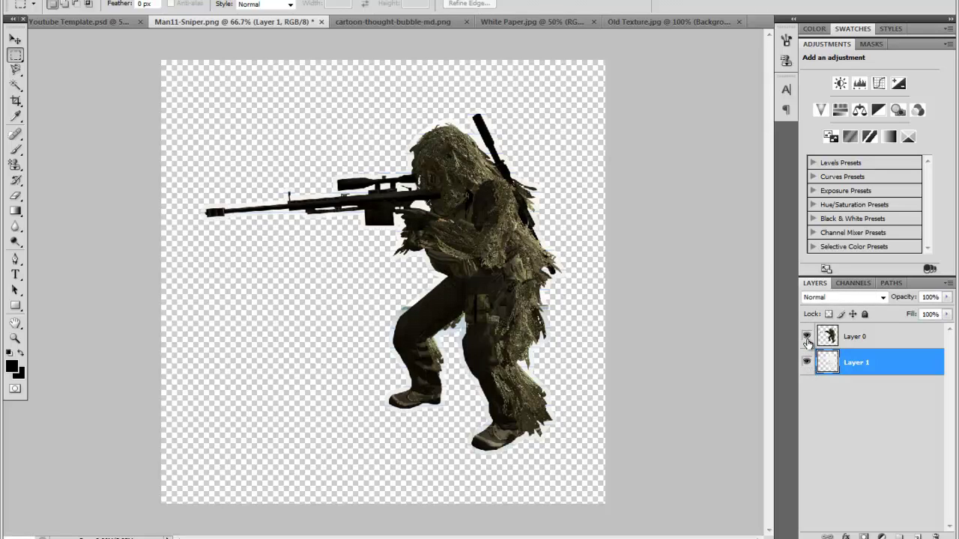
Set the sniper layer to Multiply blending at 92% opacity
left_click(827, 335)
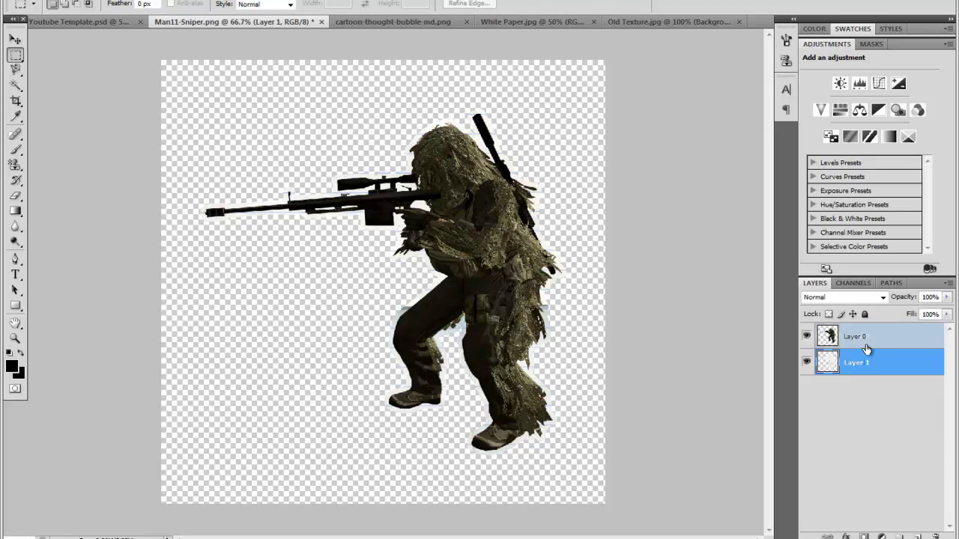
left_click(843, 298)
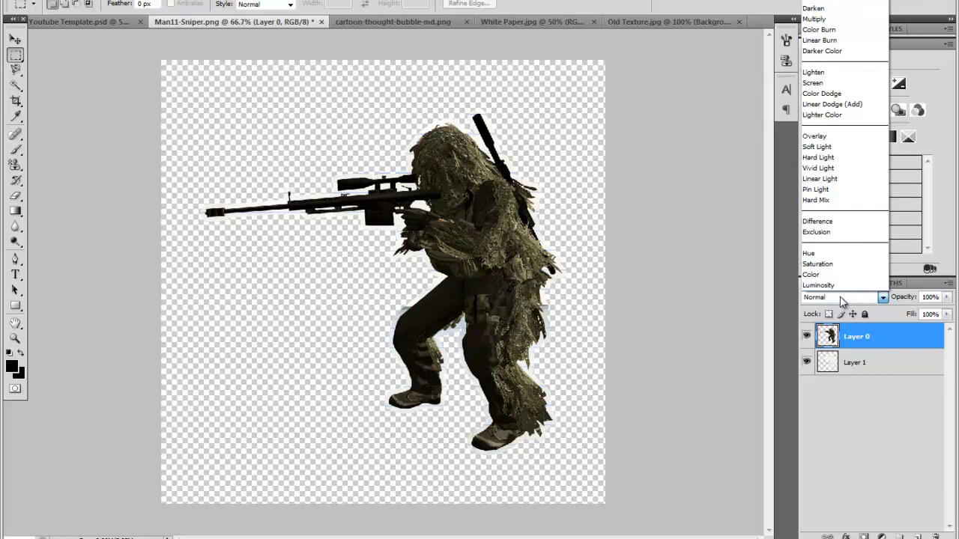
left_click(858, 22)
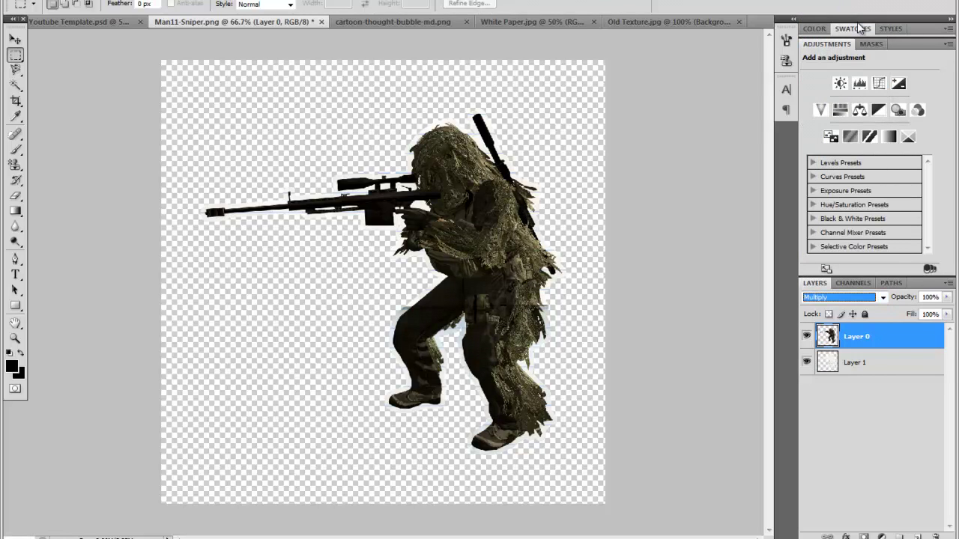
left_click(947, 298)
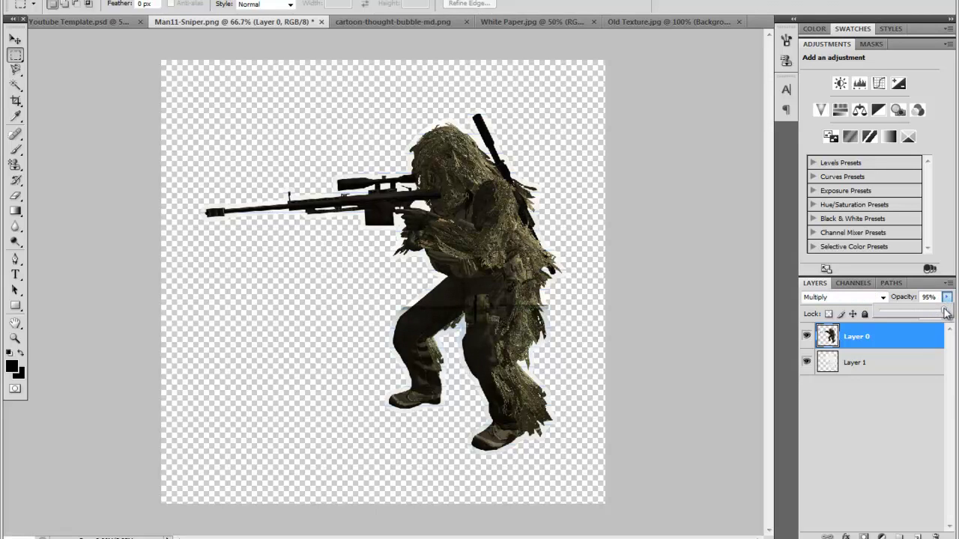
left_click_drag(947, 313, 945, 313)
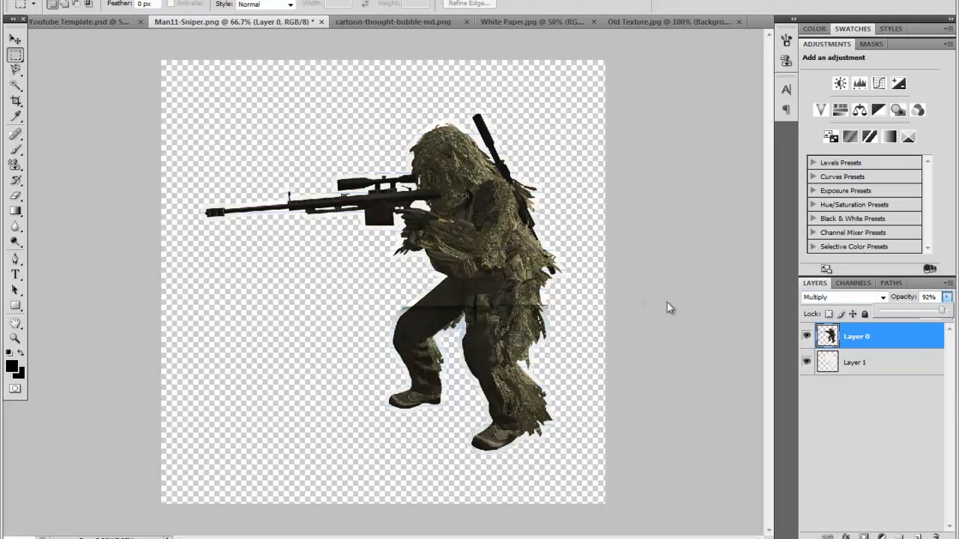
left_click(874, 343)
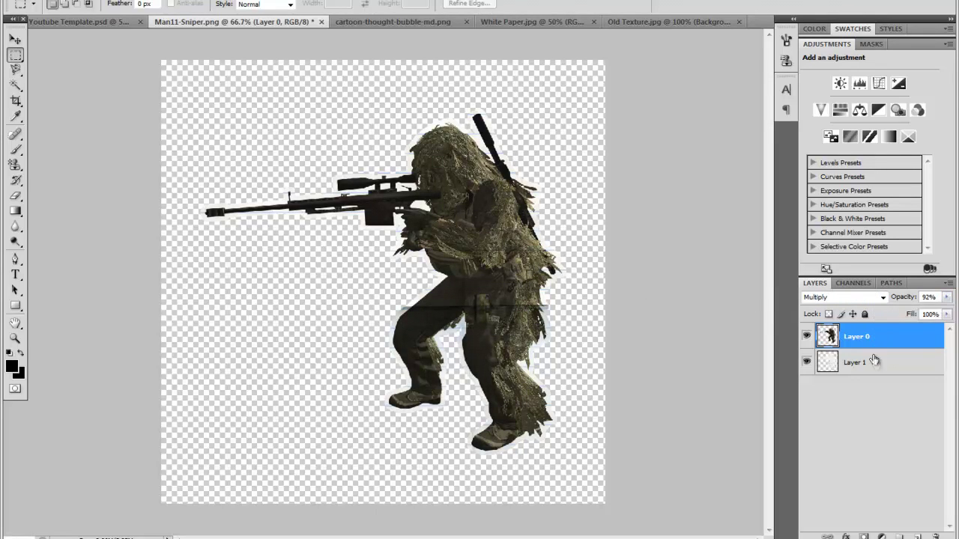
Merge Layer 0 and Layer 1 into a single layer
left_click(872, 364, "shift")
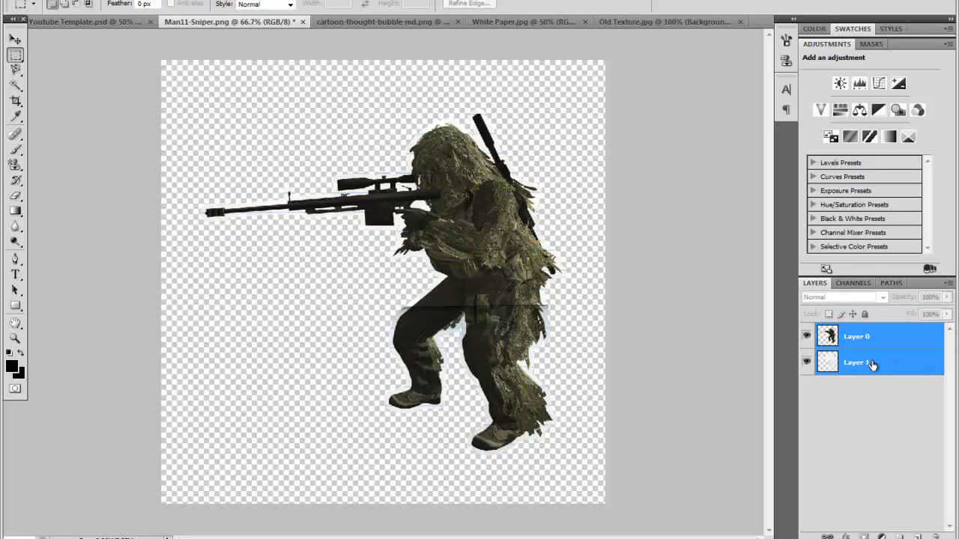
right_click(873, 364)
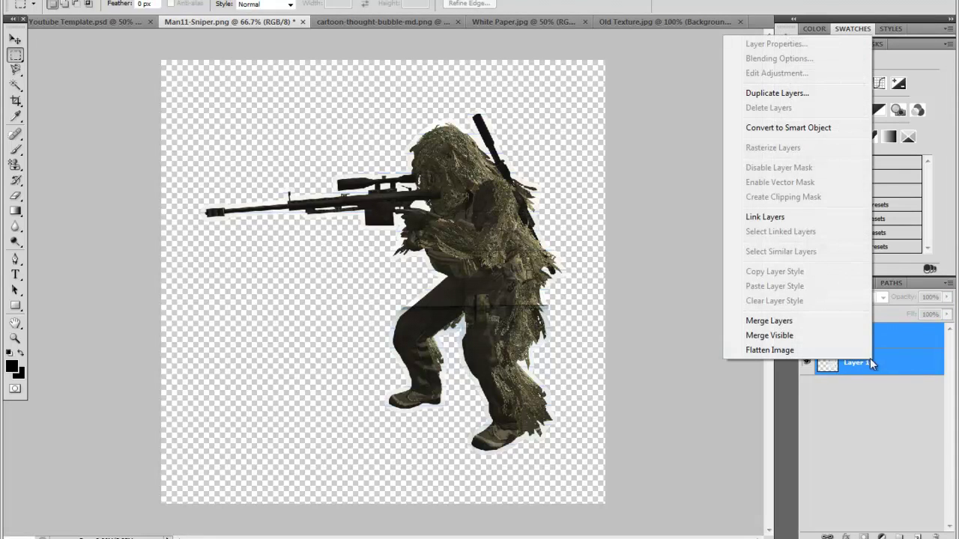
left_click(768, 320)
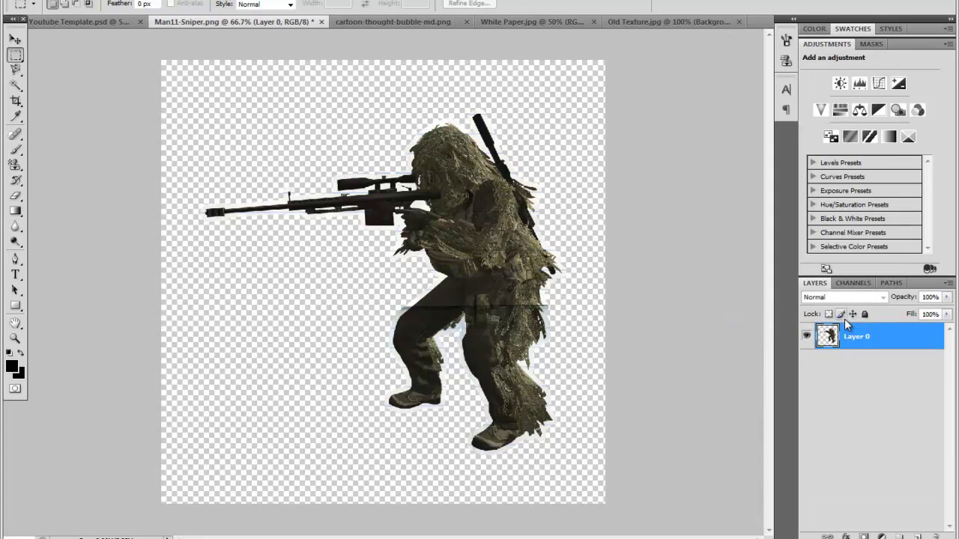
left_click(15, 39)
Nudge the merged sniper slightly down and right, then select the whole canvas
mouse_move(440, 246)
left_mouse_down()
mouse_move(395, 189)
mouse_move(436, 257)
left_mouse_up()
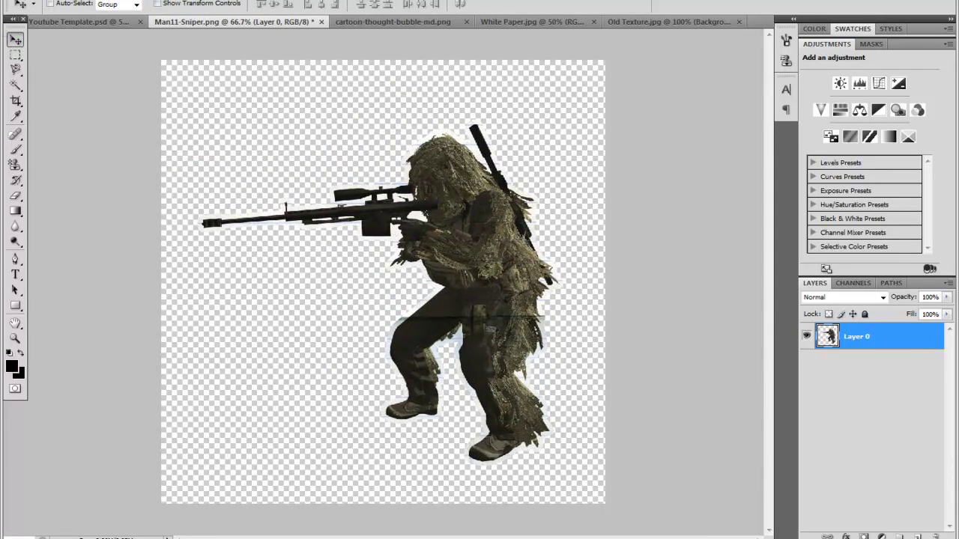
left_click(15, 55)
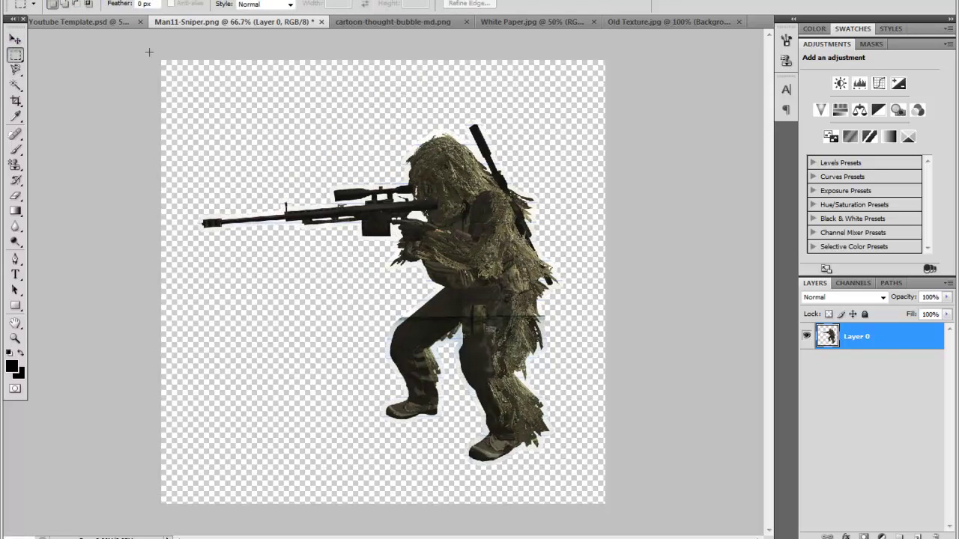
key("ctrl+a")
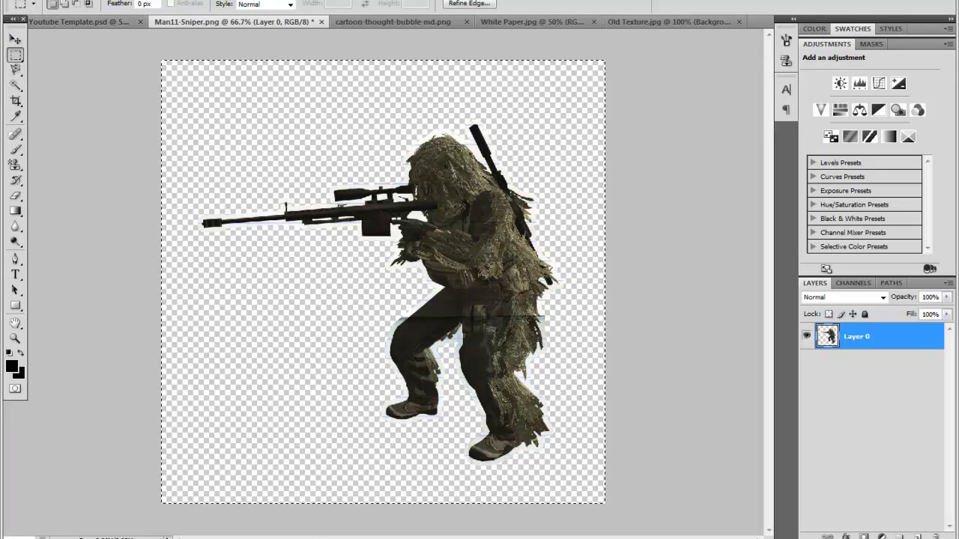
Paste the sniper into a new Background-group layer in Youtube Template, right of the black panels
left_click(86, 20)
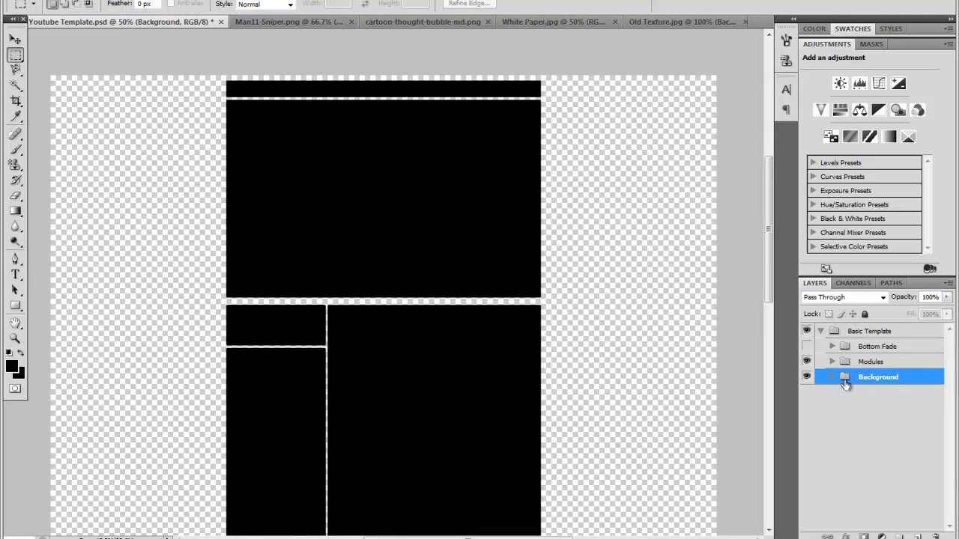
key("ctrl+shift+alt+n")
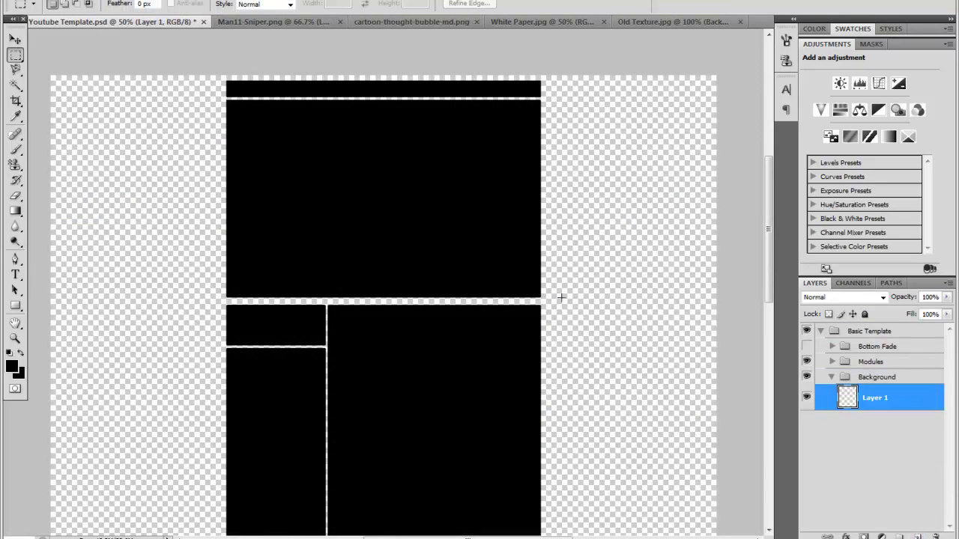
key("ctrl+v")
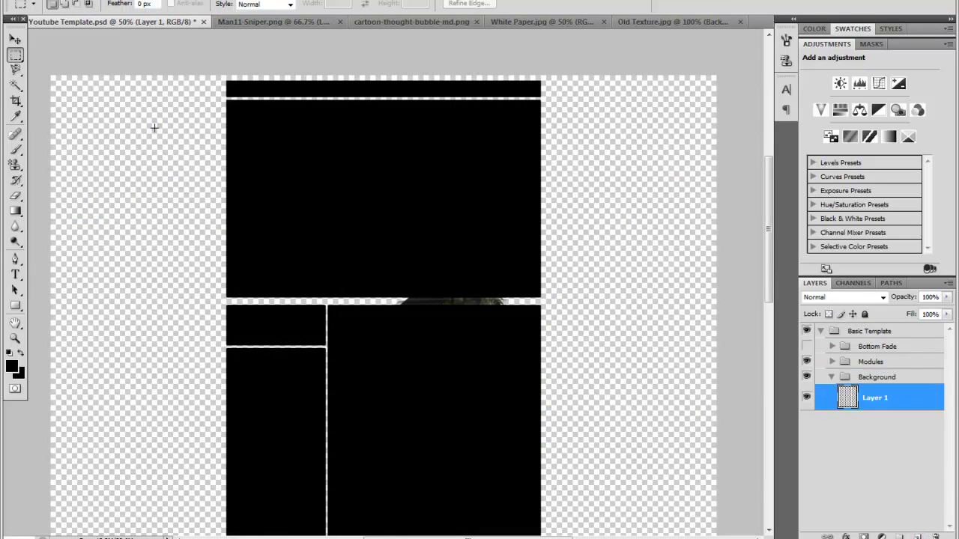
left_click(15, 39)
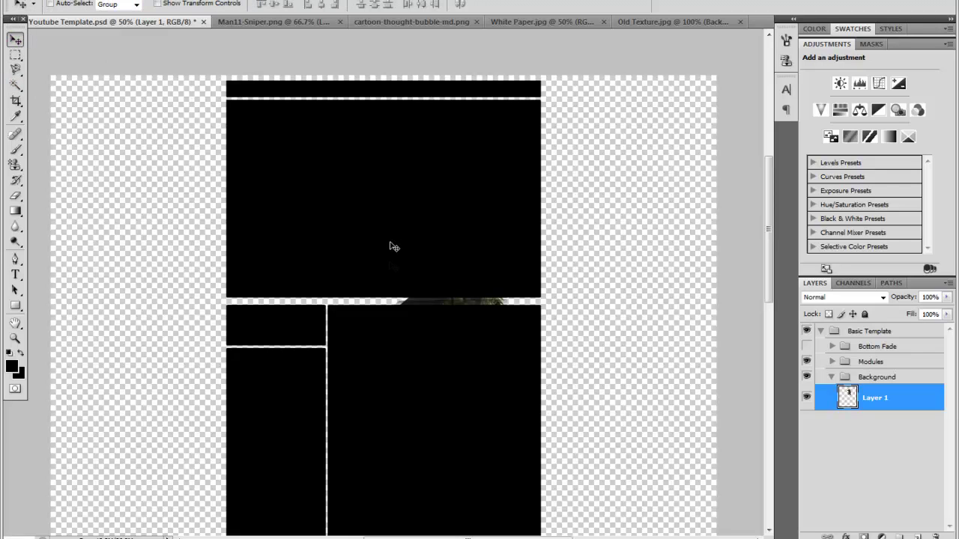
left_click_drag(392, 244, 608, 226)
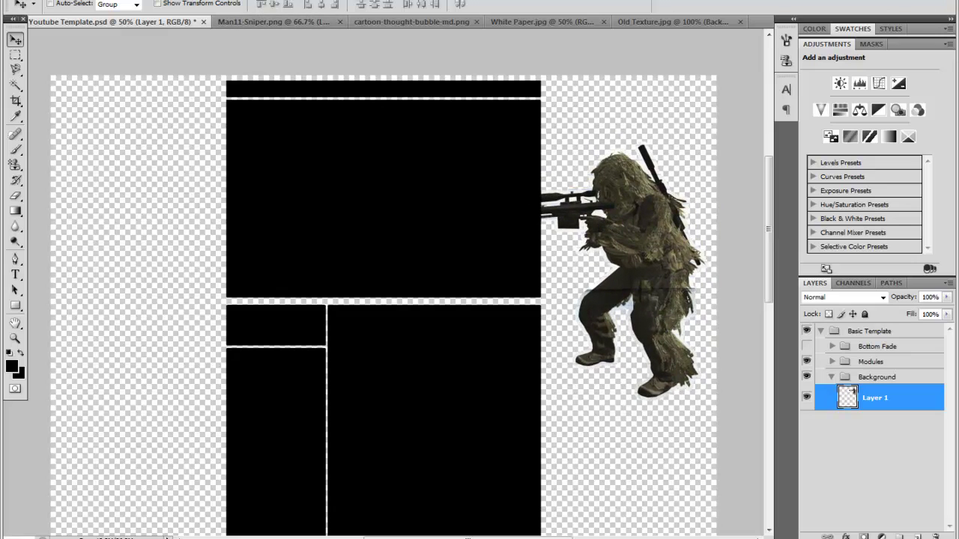
Free Transform the sniper to 59.4% and position it beside the upper black panel
left_click(66, 0)
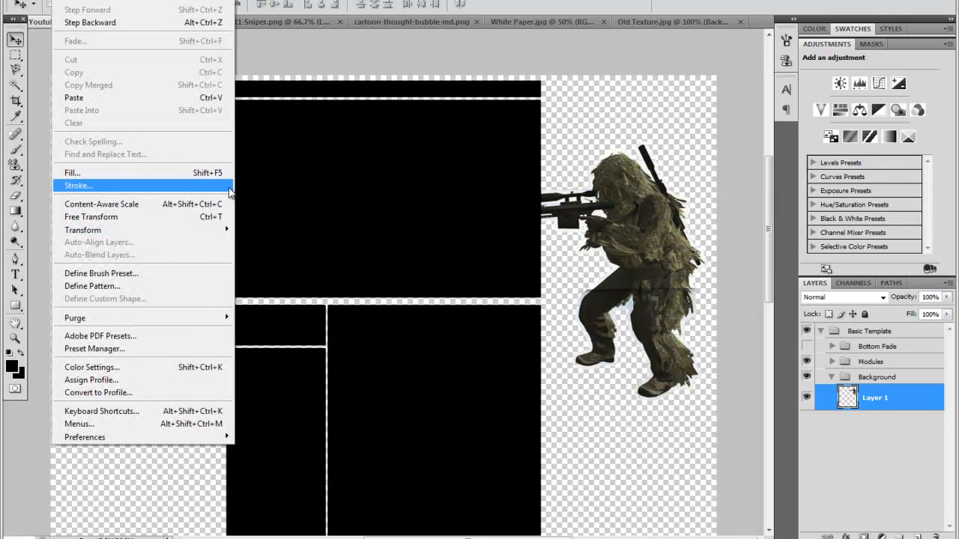
left_click(189, 216)
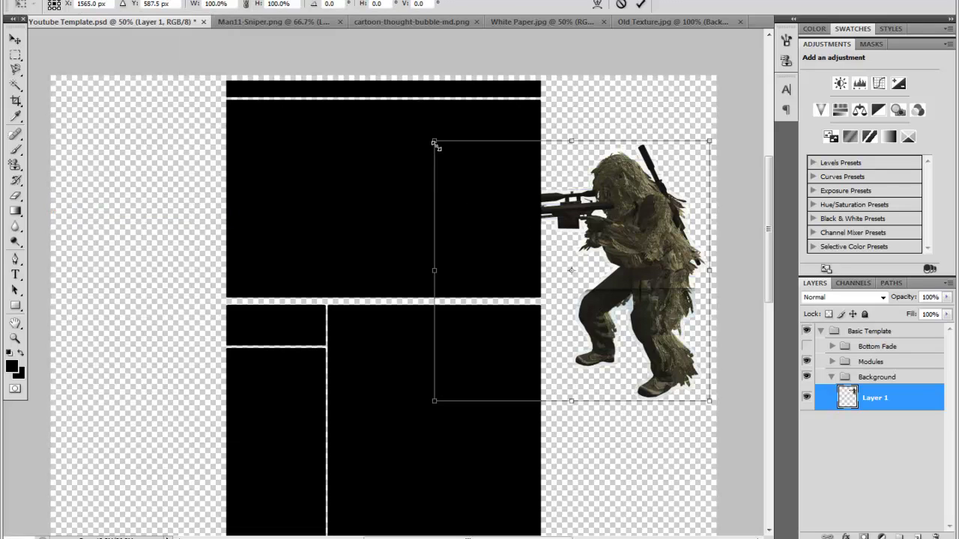
left_click_drag(435, 141, 535, 239)
left_click_drag(680, 337, 615, 242)
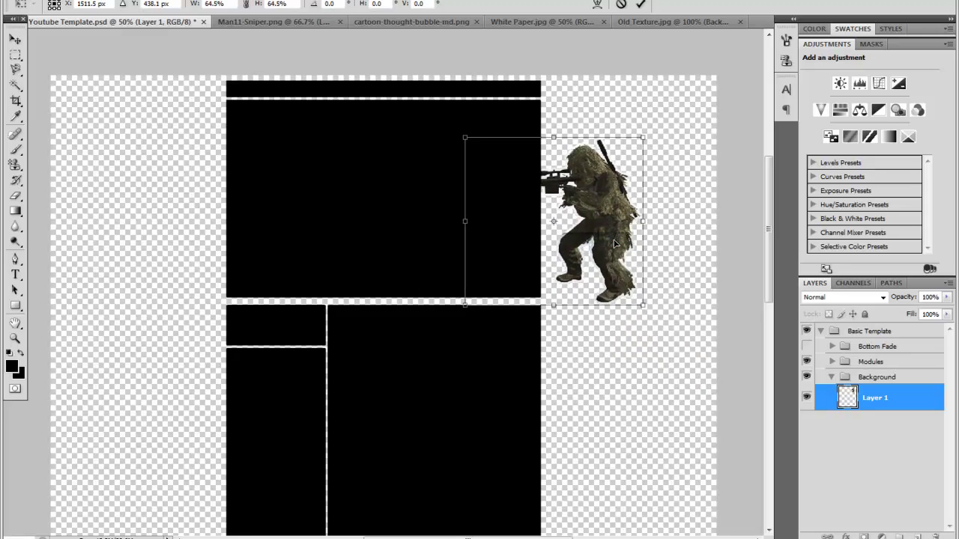
left_click_drag(647, 138, 630, 150)
left_click_drag(571, 200, 581, 189)
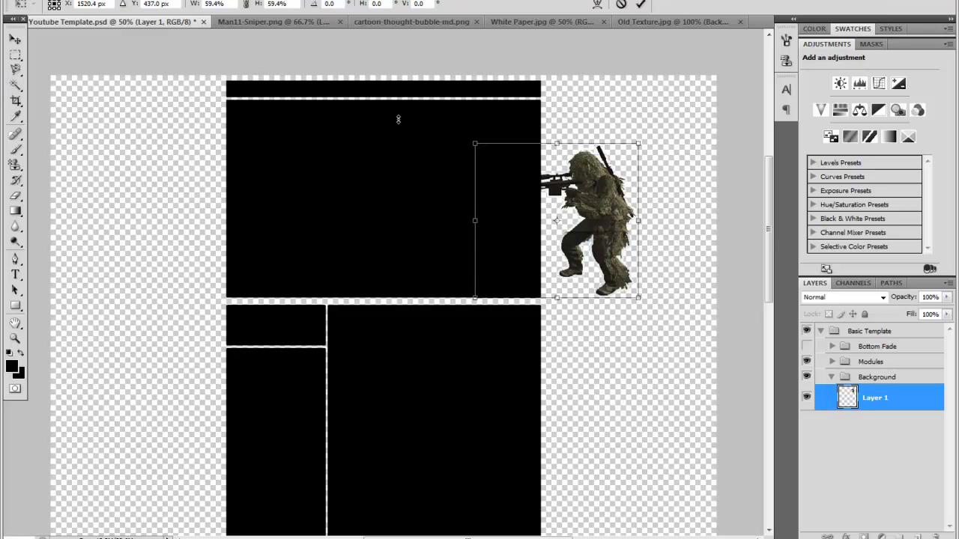
left_click_drag(591, 188, 620, 182)
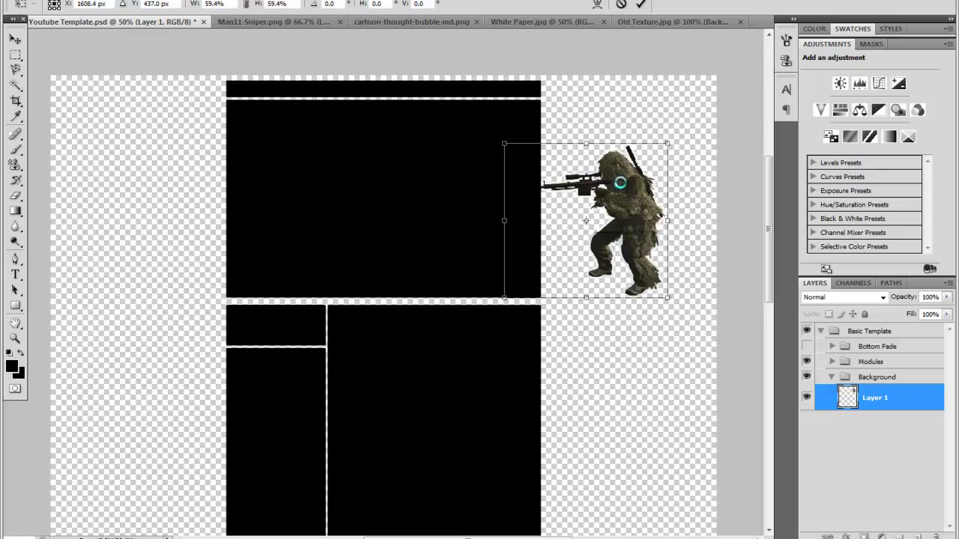
left_click(15, 41)
key("Return")
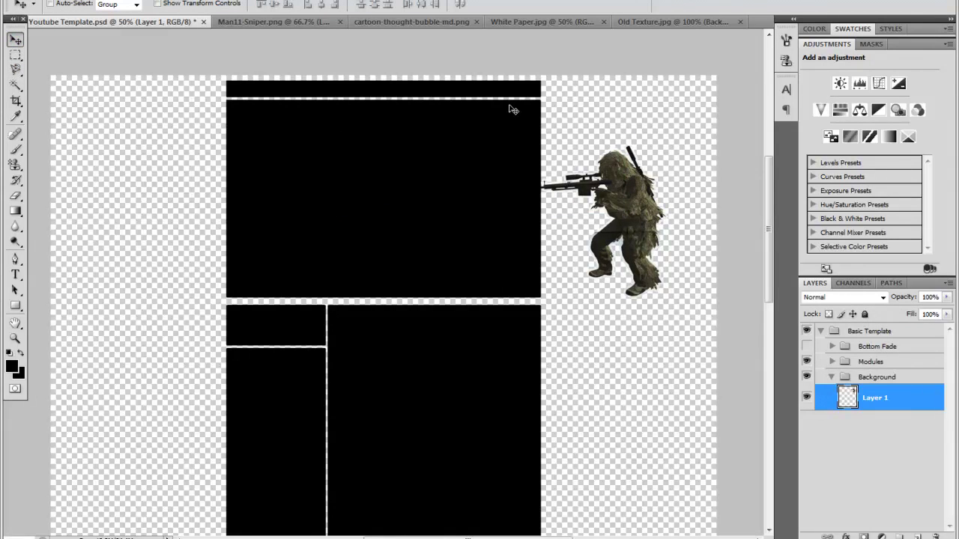
In Man11-Sniper, clear the selection and paste the lined paper as a new layer
left_click(443, 26)
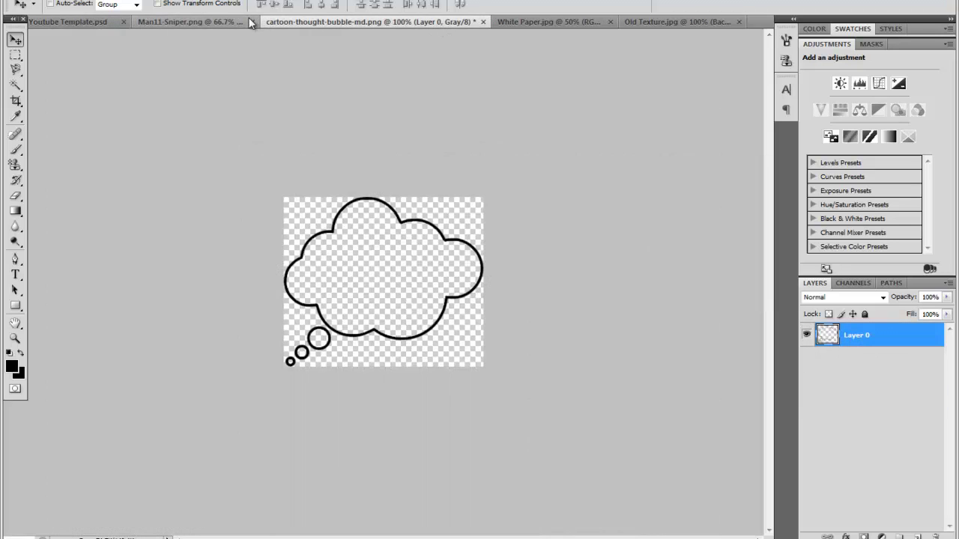
left_click(215, 23)
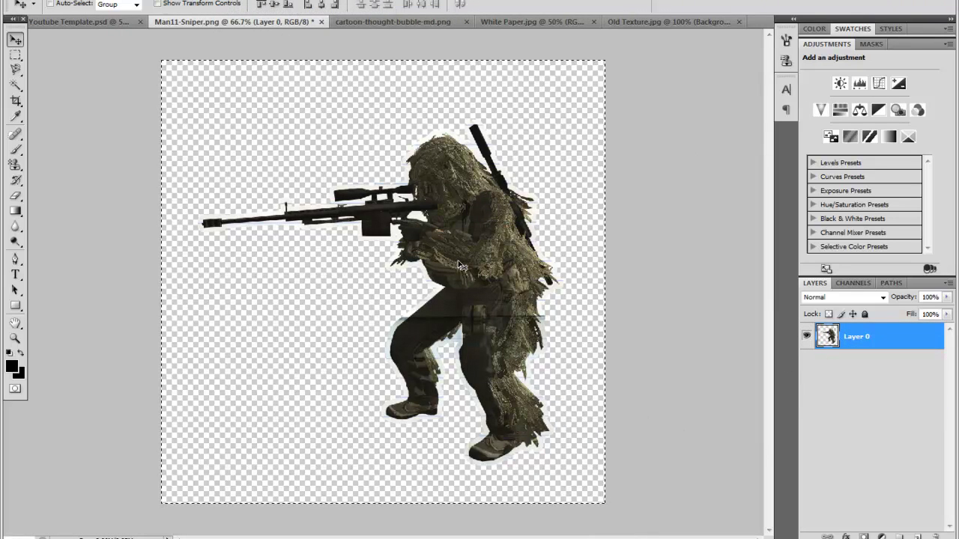
key("ctrl+d")
key("ctrl+v")
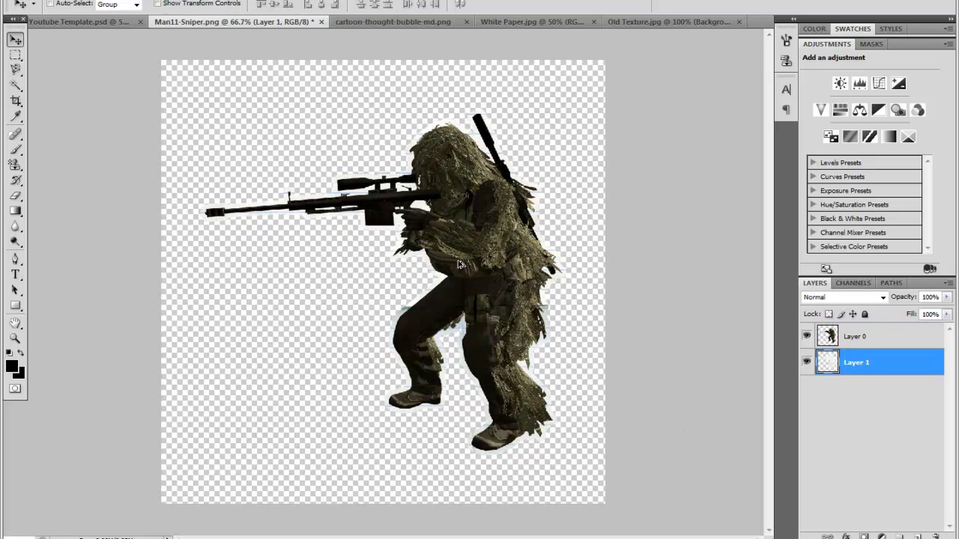
Make the sniper's Layer 0 active and delete it from Man11-Sniper
key("ctrl+d")
key("alt+bracketright")
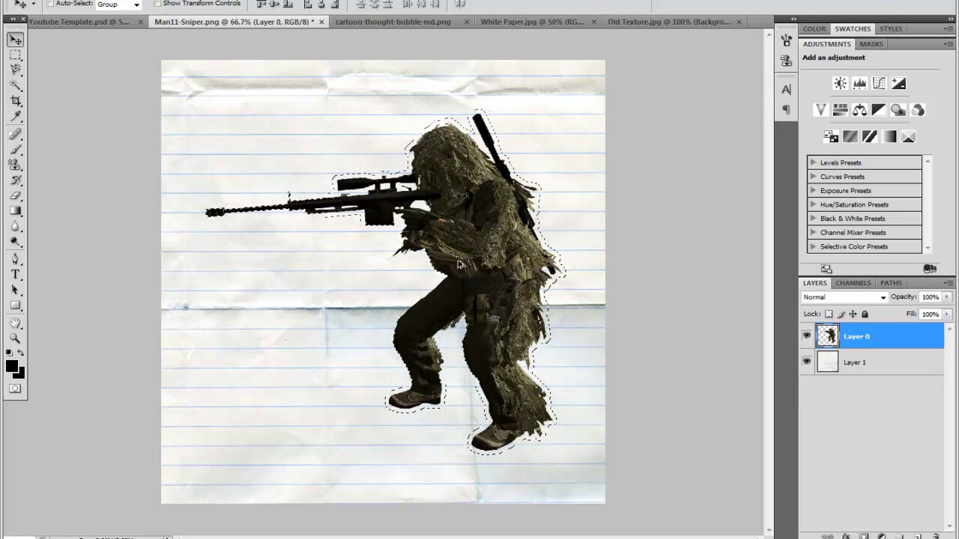
left_click(16, 56)
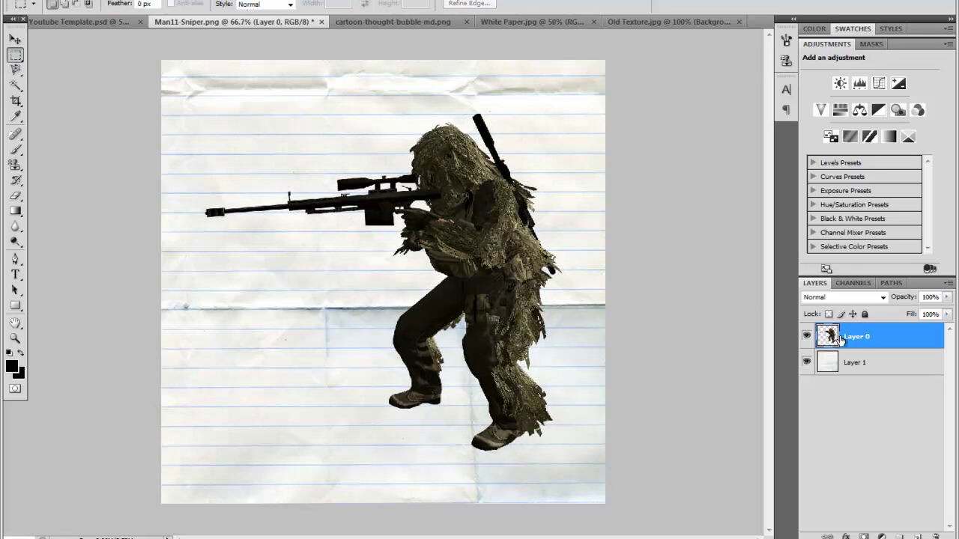
key("Delete")
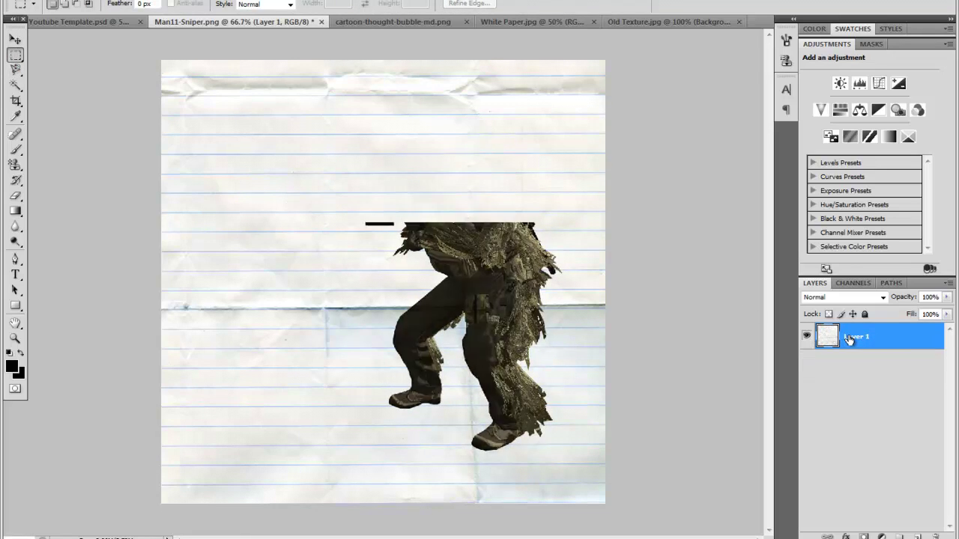
left_click(122, 23)
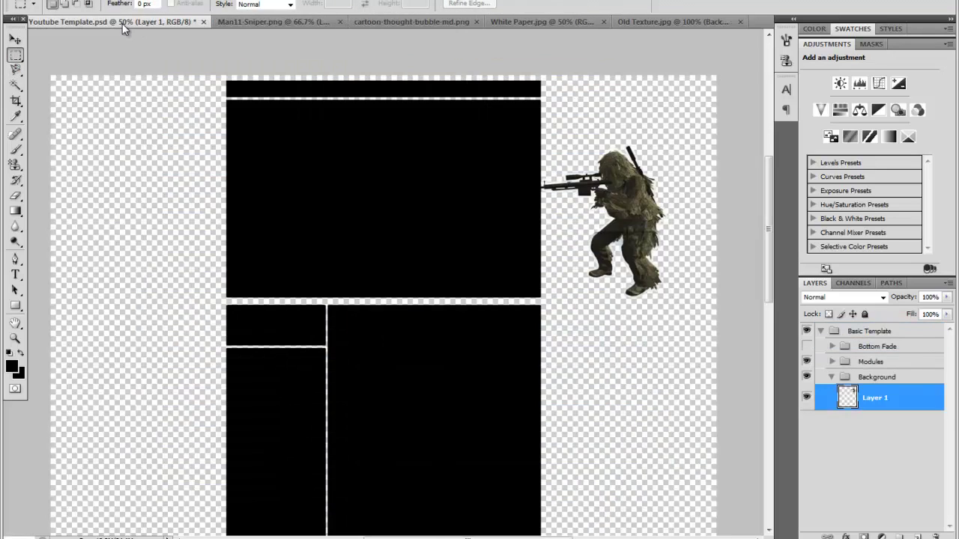
left_click(240, 26)
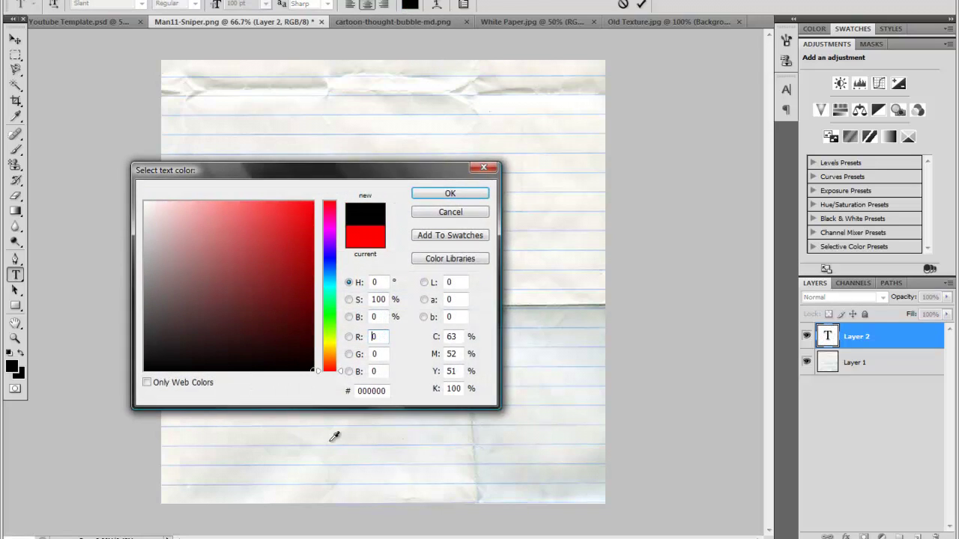
Type 'Paper Background' in black and place it across the middle of the lined paper
left_click(449, 193)
left_click(142, 5)
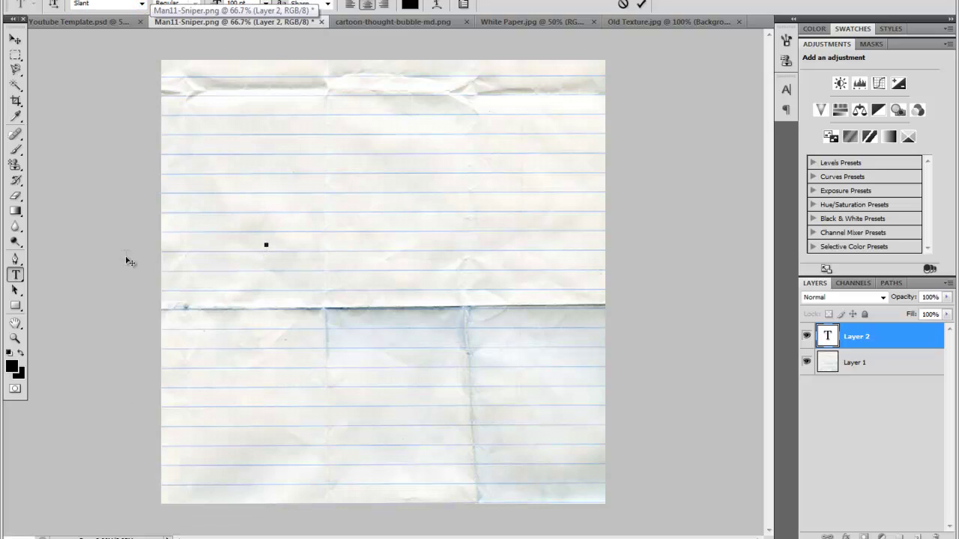
type("Paper")
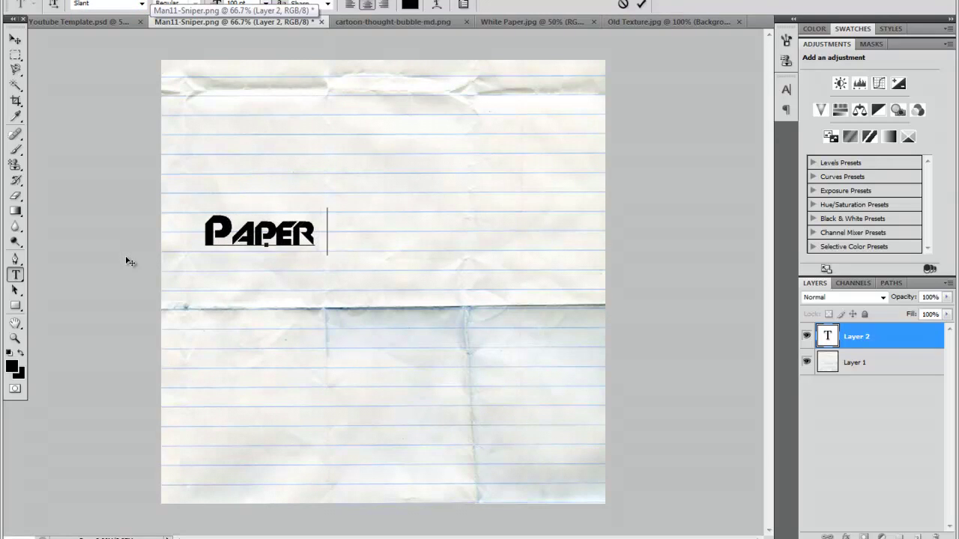
type(" Background")
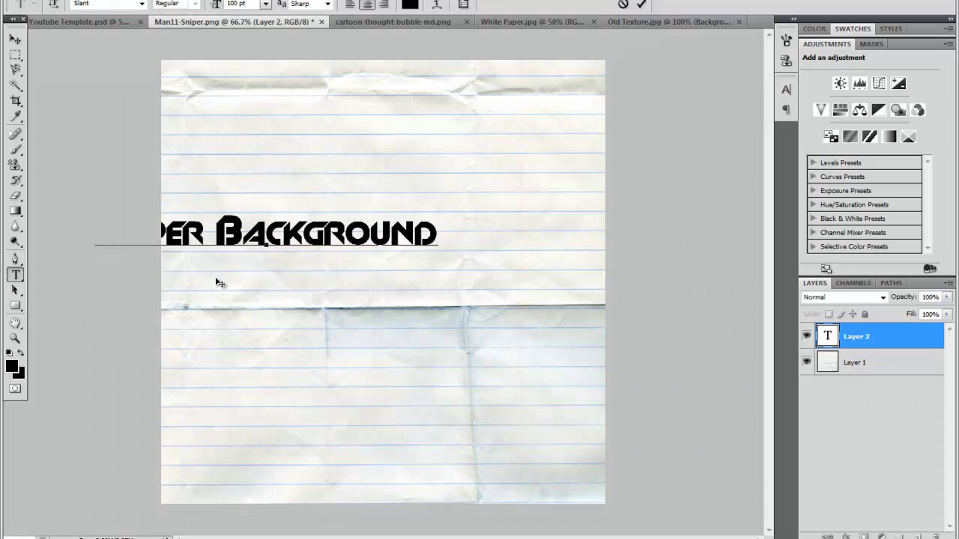
left_click_drag(218, 278, 320, 357)
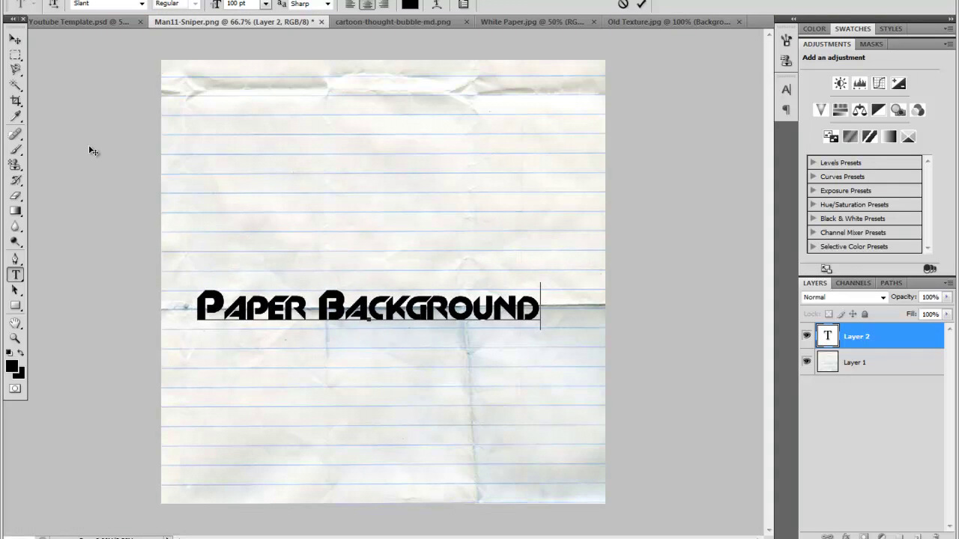
left_click(16, 55)
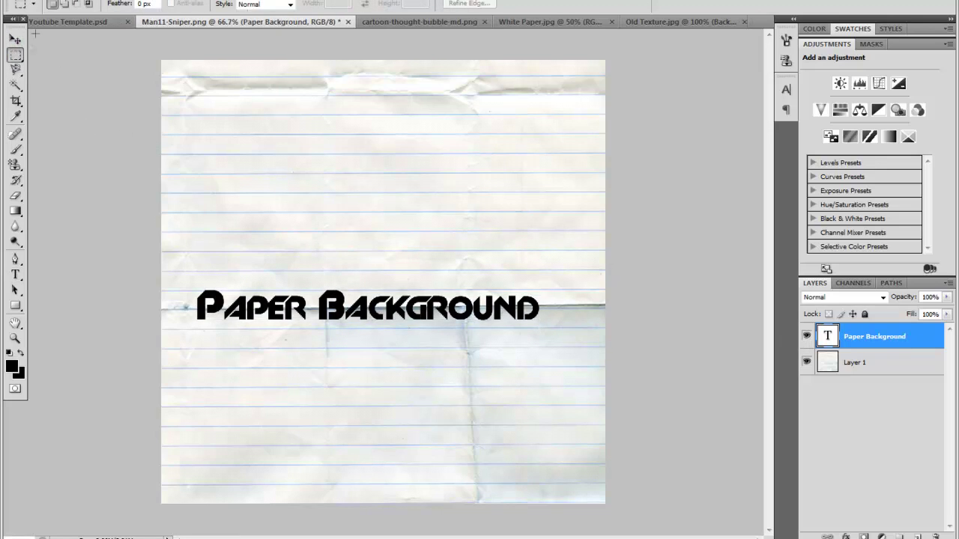
Select the Paper Background lettering with the Magic Wand and expand the selection by 10 px
left_click(15, 84)
left_click(320, 150)
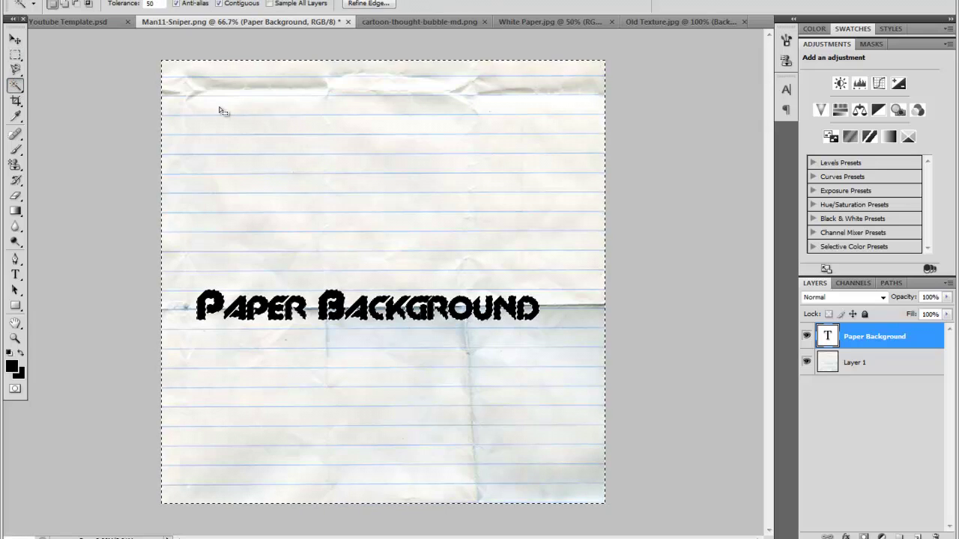
left_click(153, 1)
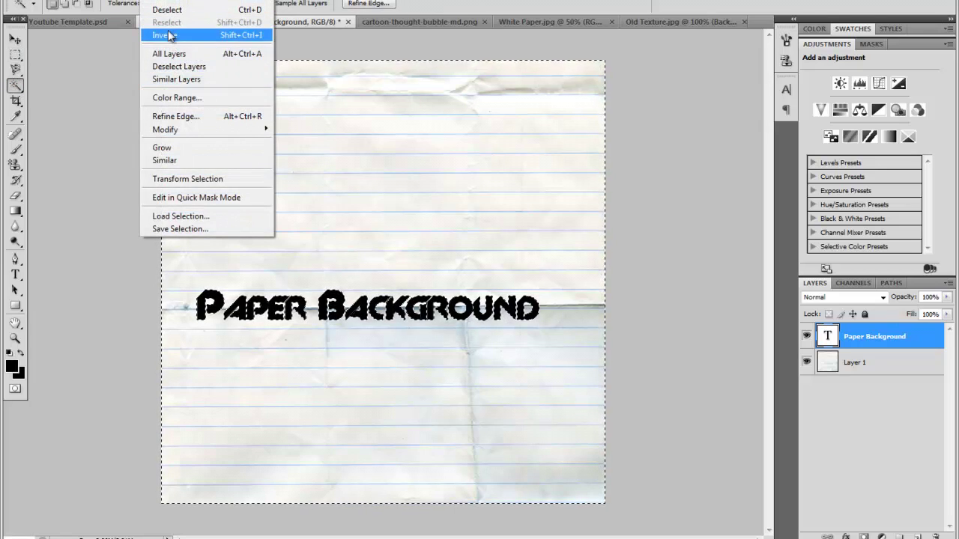
left_click(170, 35)
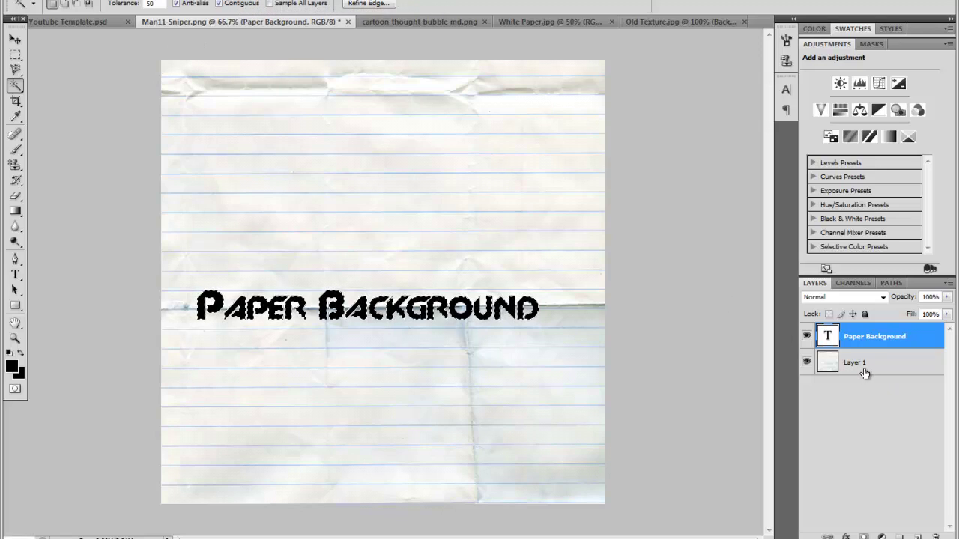
key("alt+s")
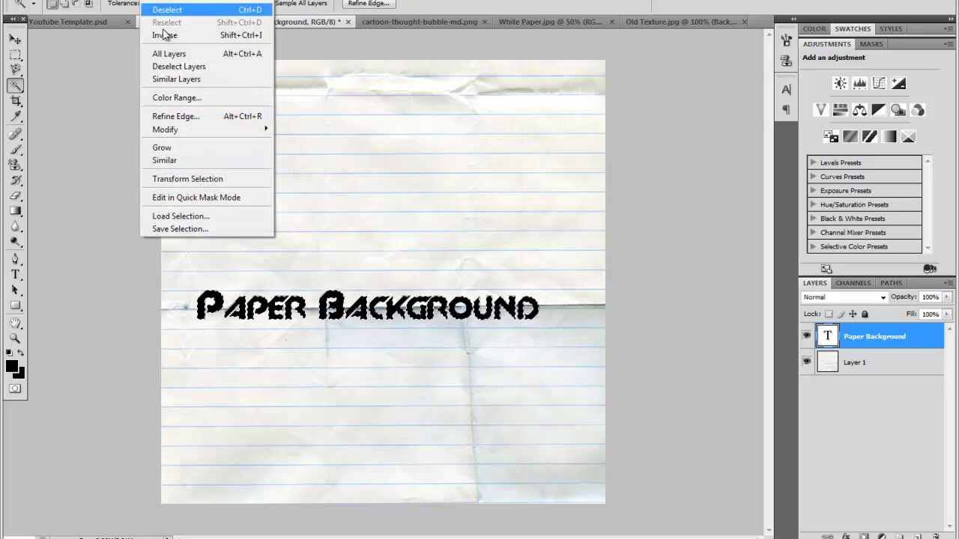
mouse_move(255, 137)
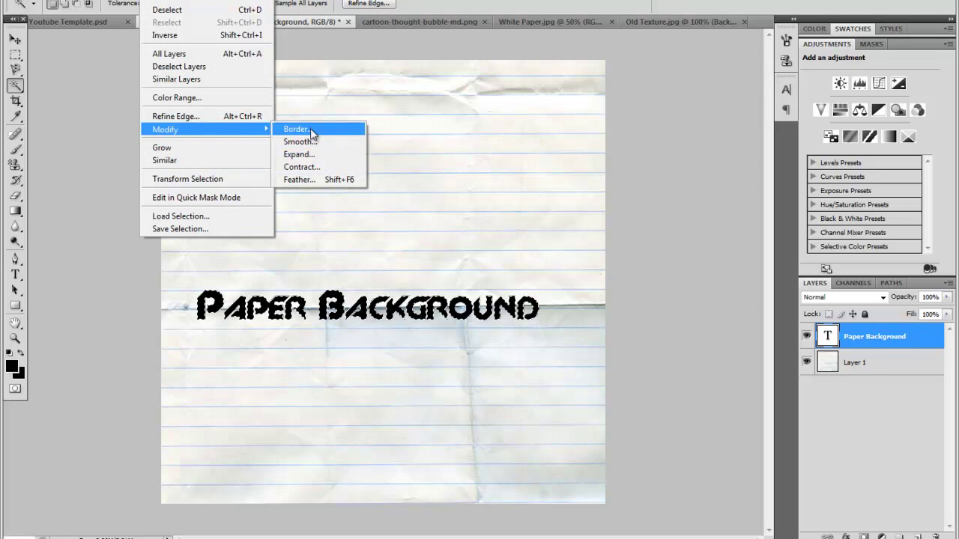
left_click(309, 153)
key("Return")
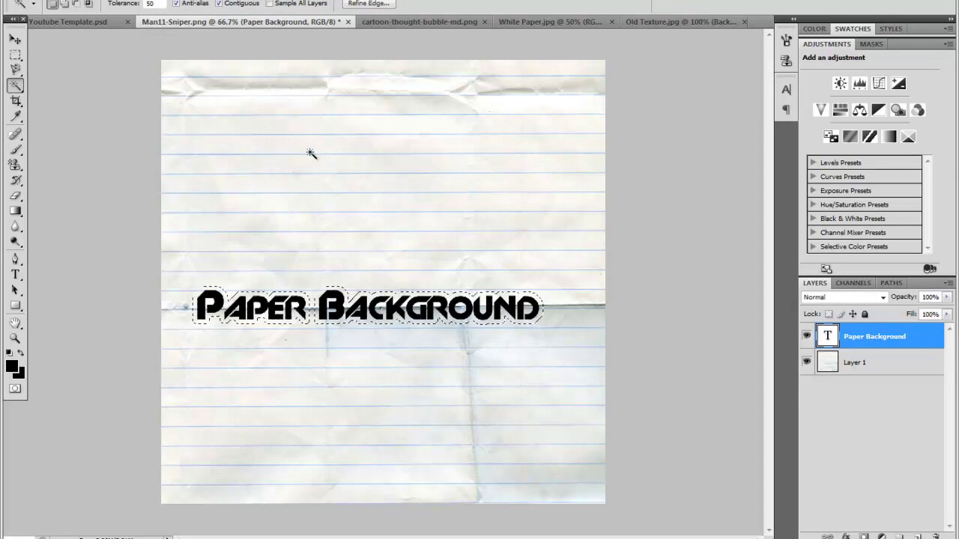
Delete Layer 1's paper outside the expanded lettering outline, then drop the selection
left_click(899, 358)
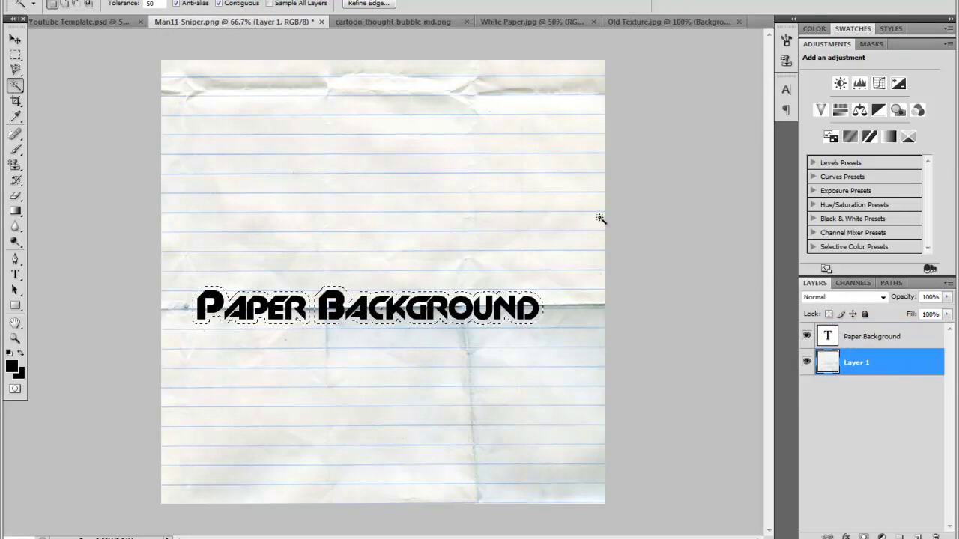
left_click(154, 1)
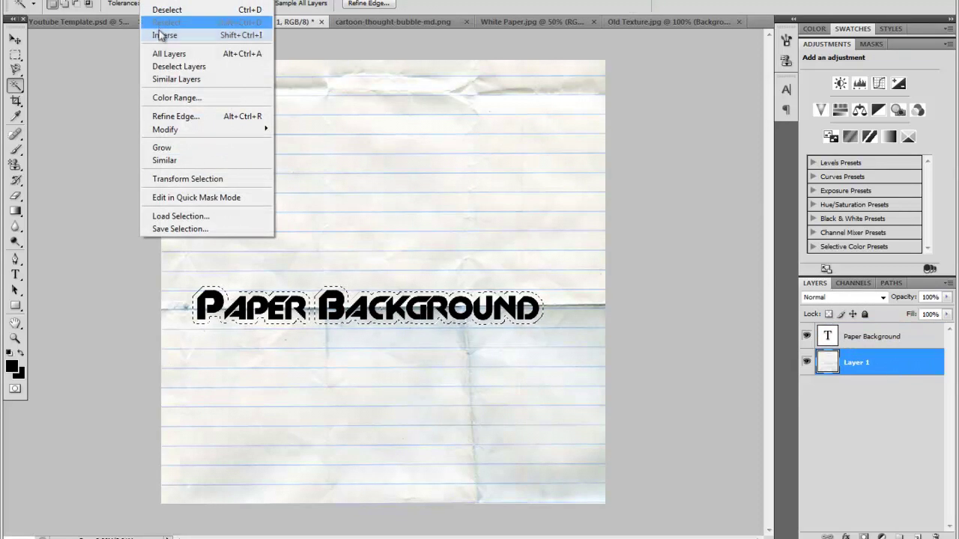
left_click(161, 35)
key("Delete")
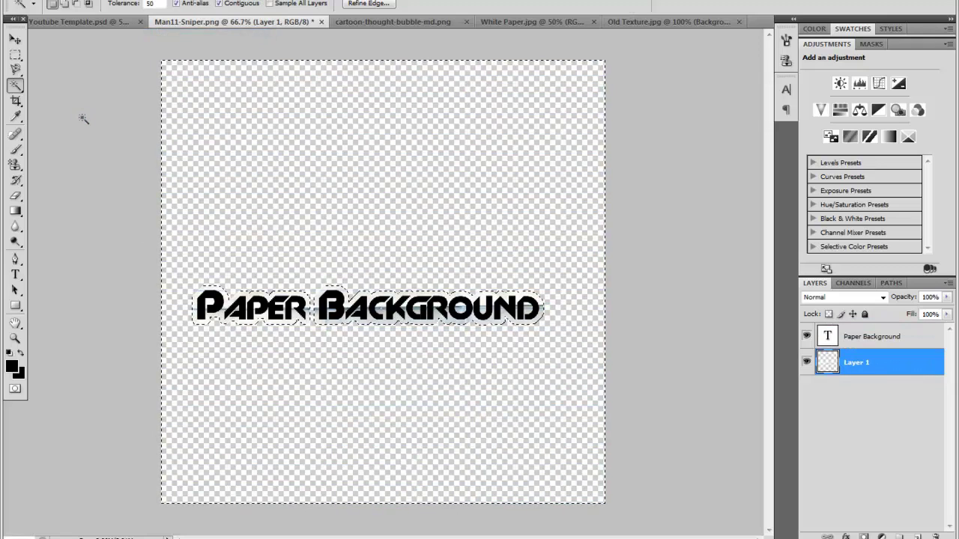
left_click(15, 55)
left_click(365, 264)
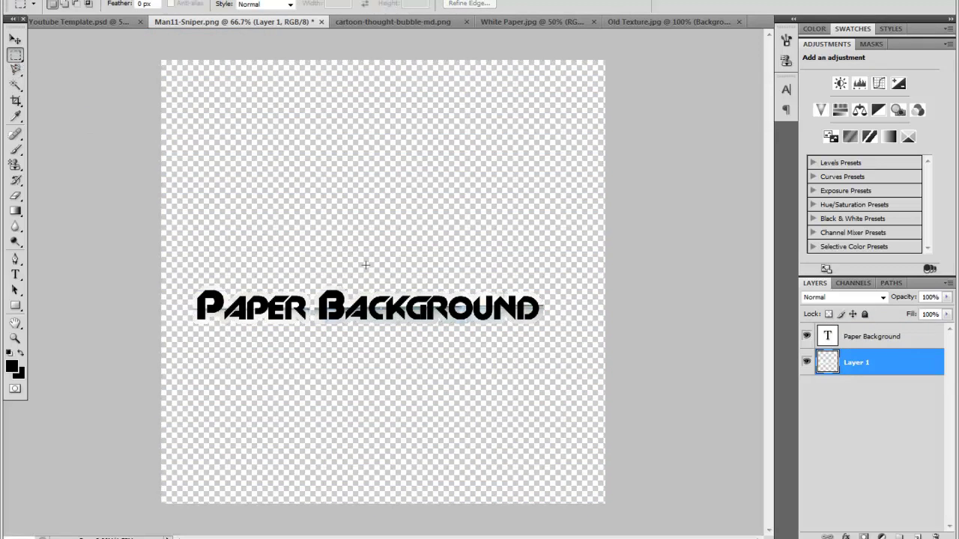
Set the Paper Background text layer to Multiply blending at 80% opacity
left_click(891, 337)
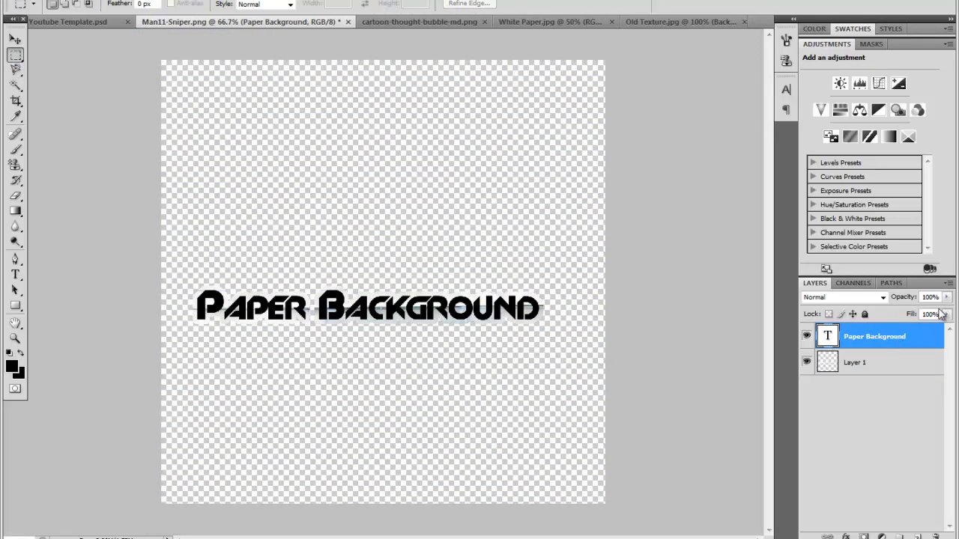
left_click(883, 297)
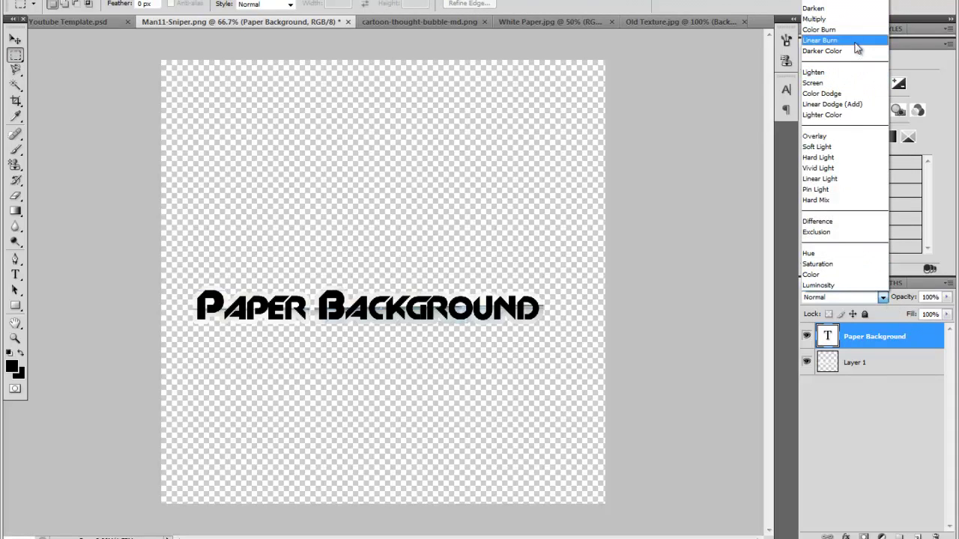
left_click(854, 20)
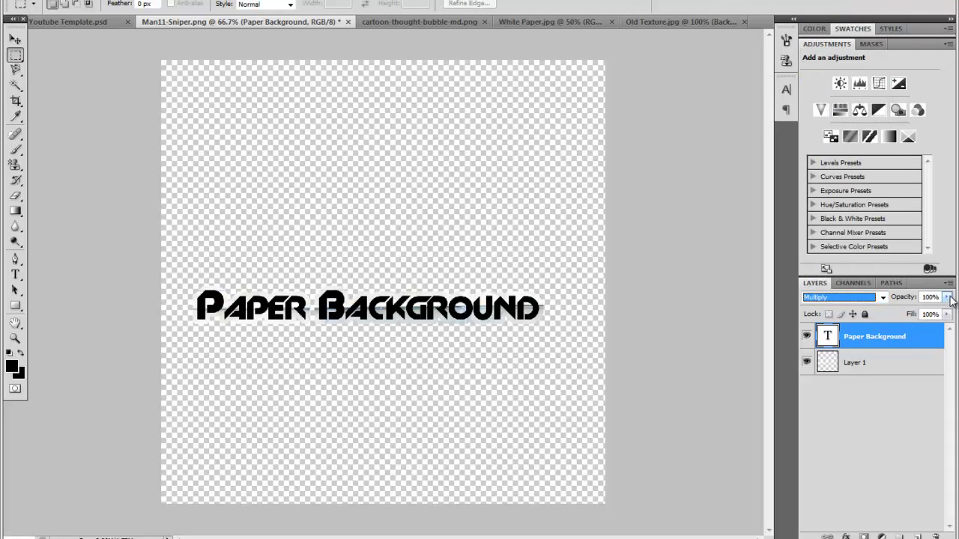
left_click(948, 297)
left_click_drag(939, 315, 930, 315)
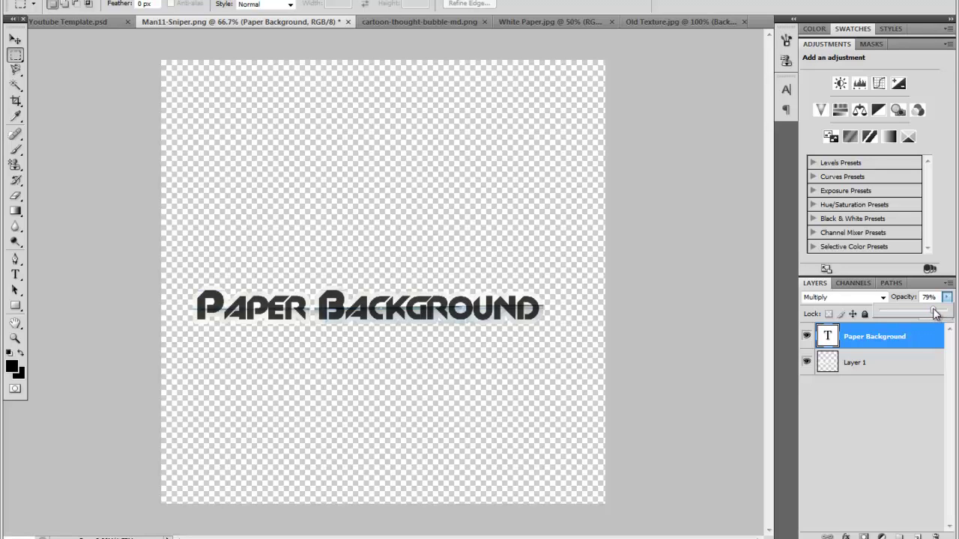
left_click(904, 335)
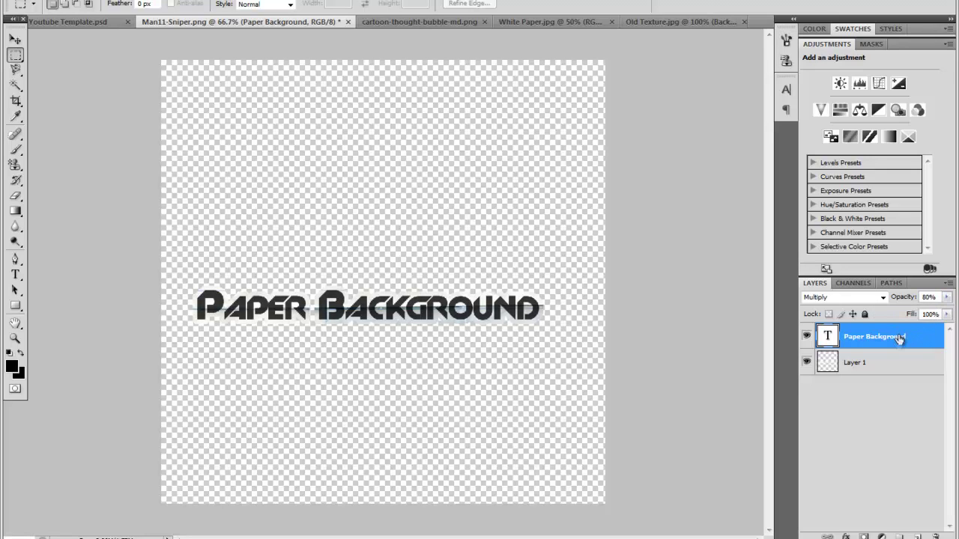
Merge the title with Layer 1 into one layer and marquee a rectangle around it
left_click(905, 373, "shift")
right_click(905, 373)
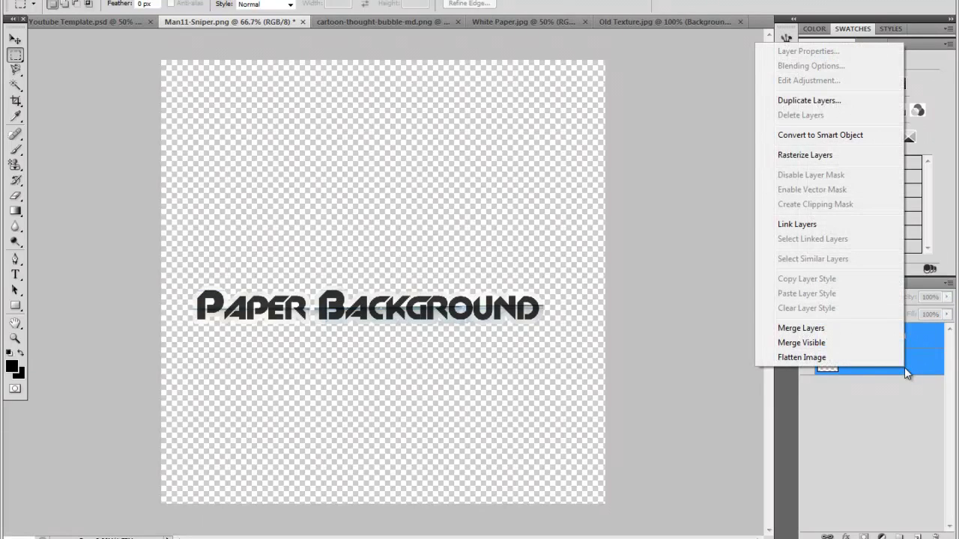
left_click(841, 329)
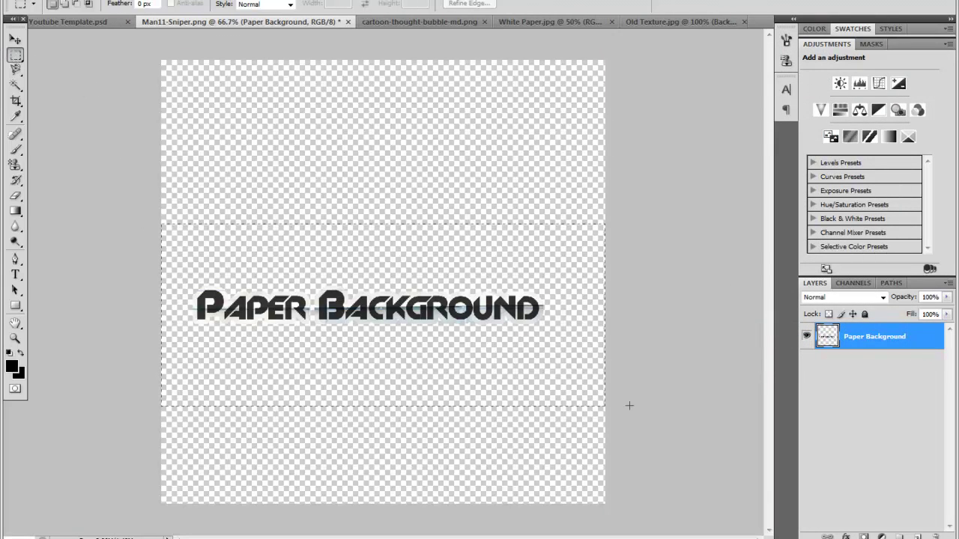
left_click_drag(629, 405, 726, 447)
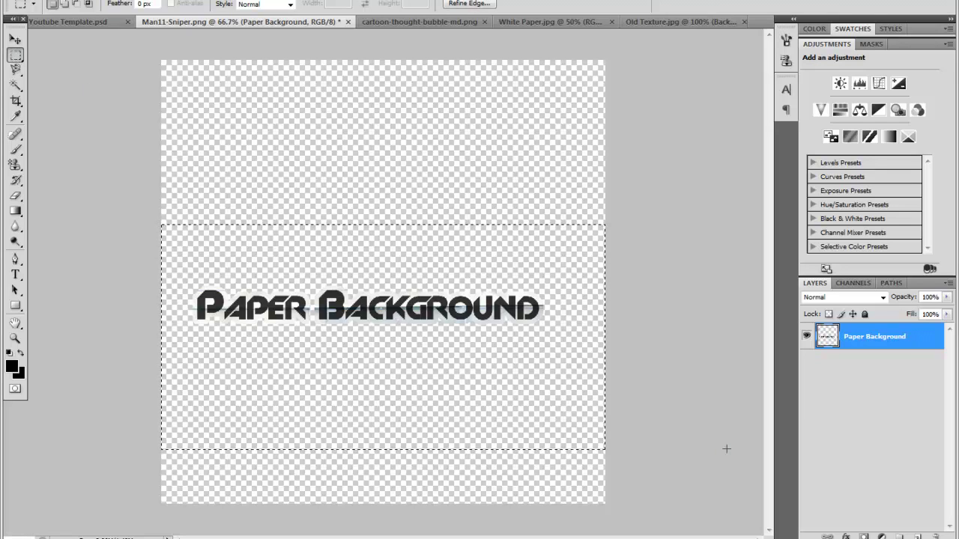
In Youtube Template, add Layer 2 and rotate the title 90° counter-clockwise along the left side
left_click(53, 23)
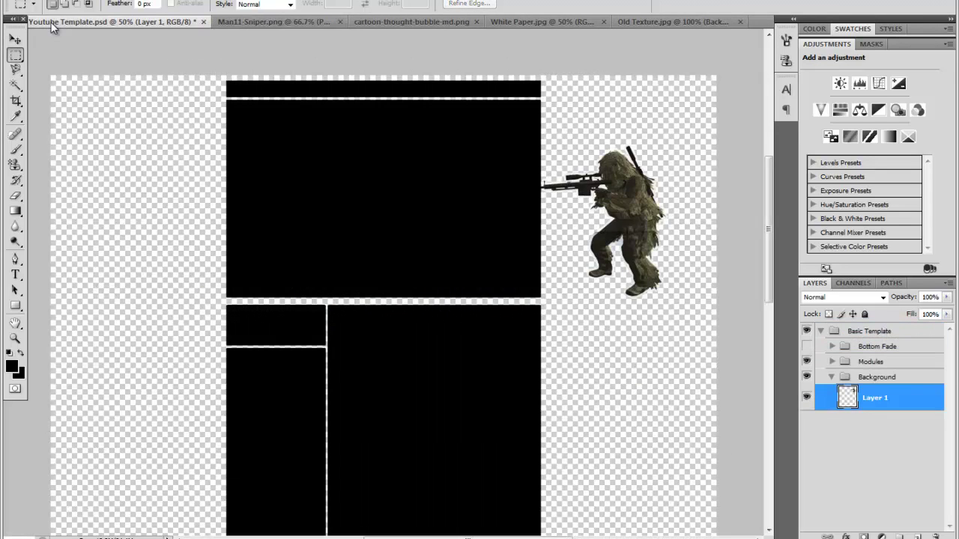
left_click(918, 537)
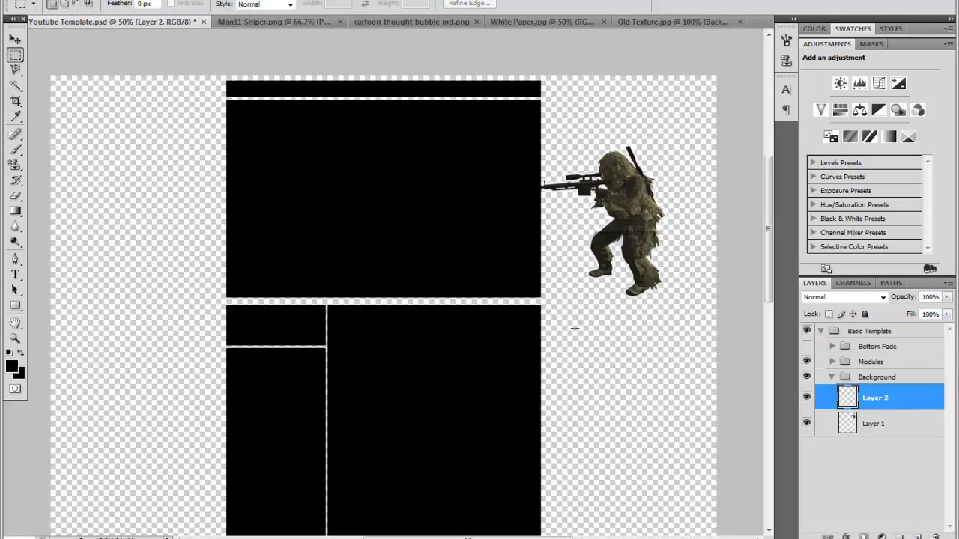
left_click(15, 39)
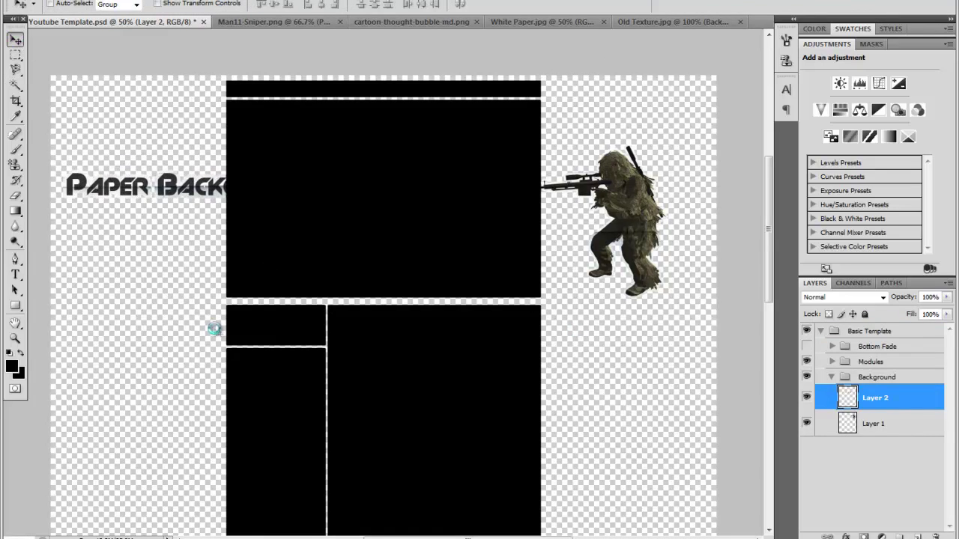
key("alt+e")
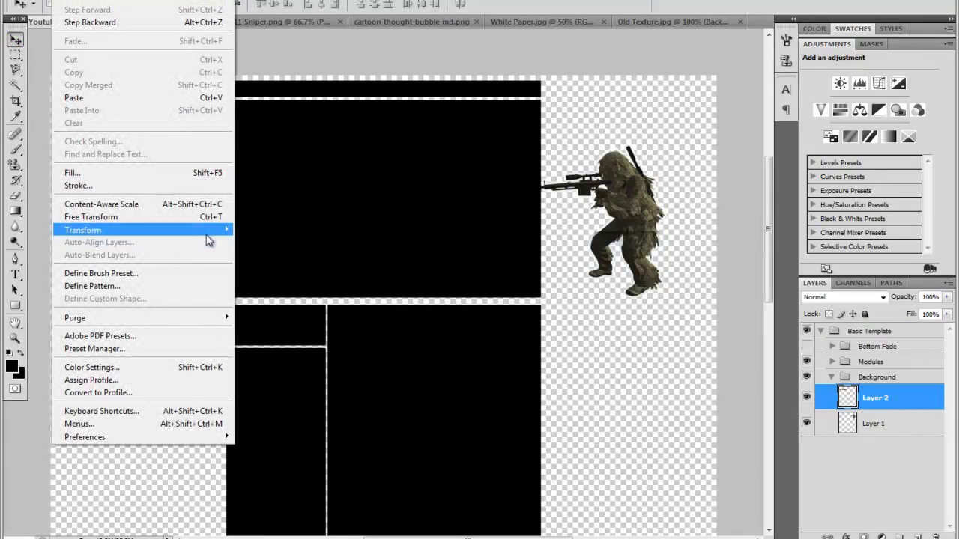
mouse_move(208, 232)
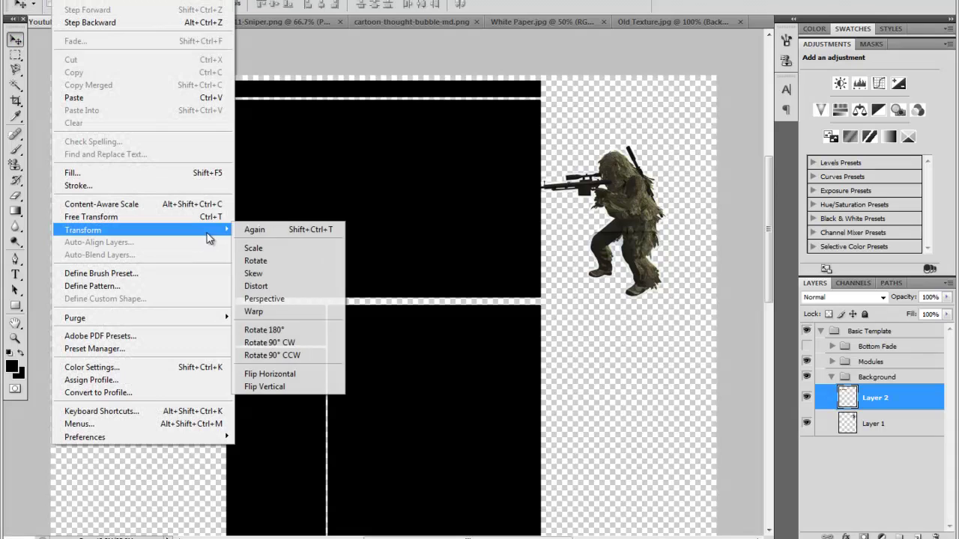
left_click(281, 355)
left_click_drag(193, 213, 196, 337)
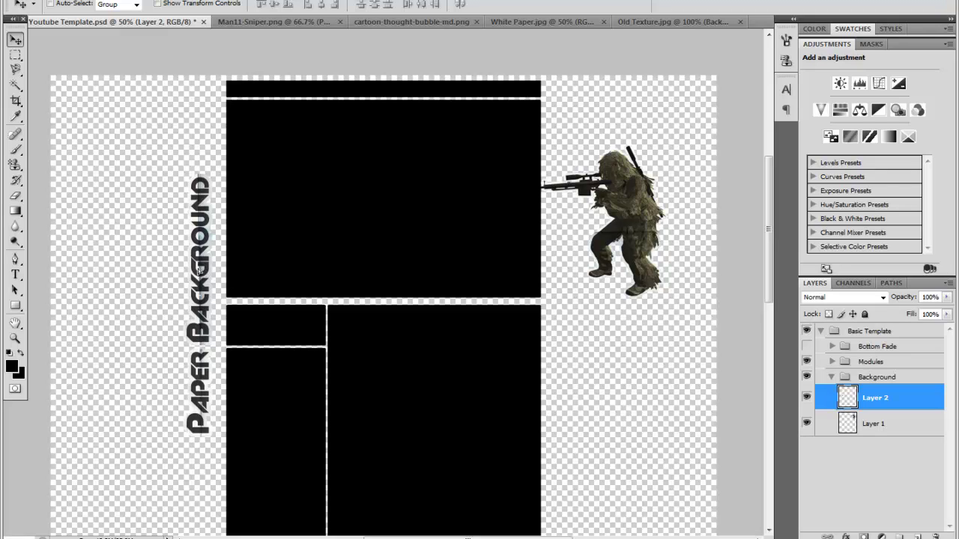
left_click_drag(197, 270, 196, 267)
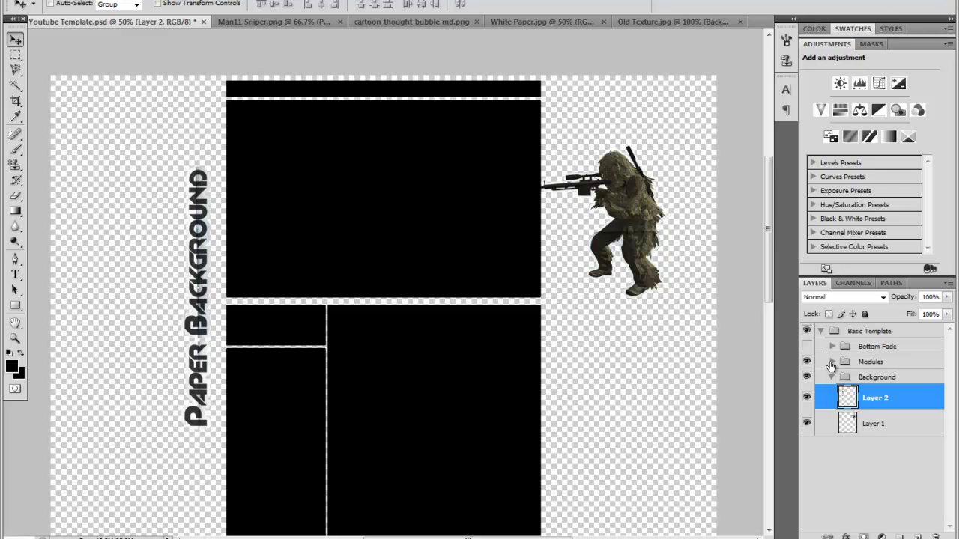
Move the sniper on Layer 1 slightly down and bring up the thought-bubble document
left_click(883, 425)
left_click_drag(616, 230, 620, 257)
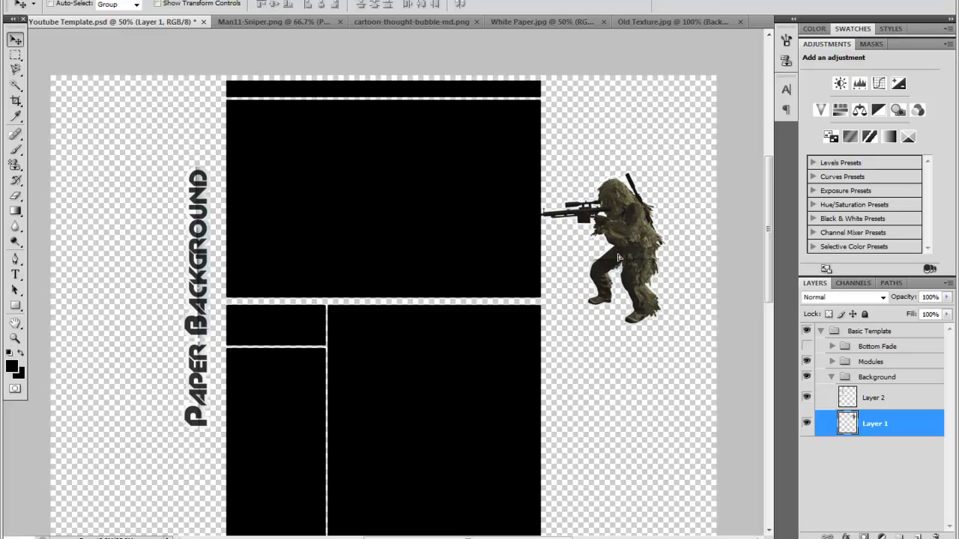
left_click(426, 21)
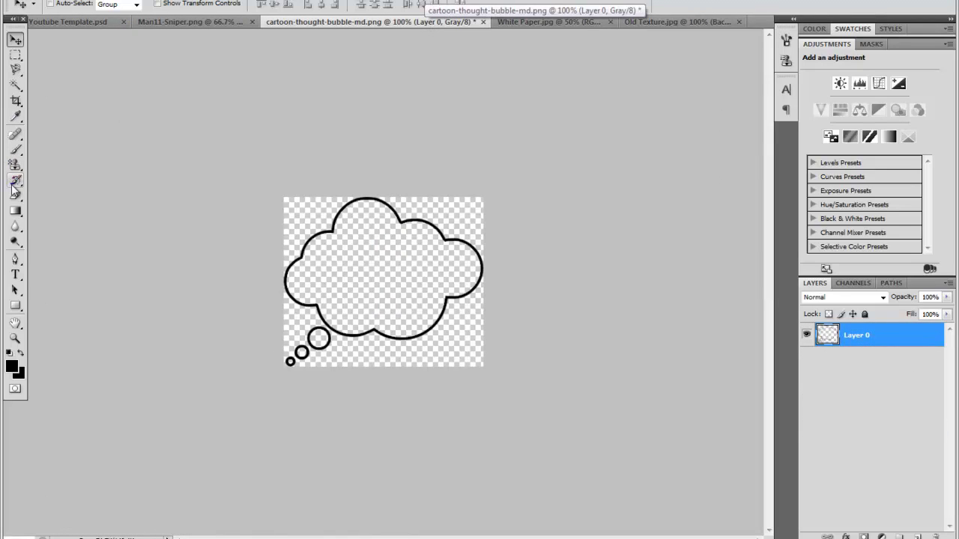
After trying Magic Wand picks on the bubble, select the entire thought-bubble canvas with Ctrl+A
left_click(15, 86)
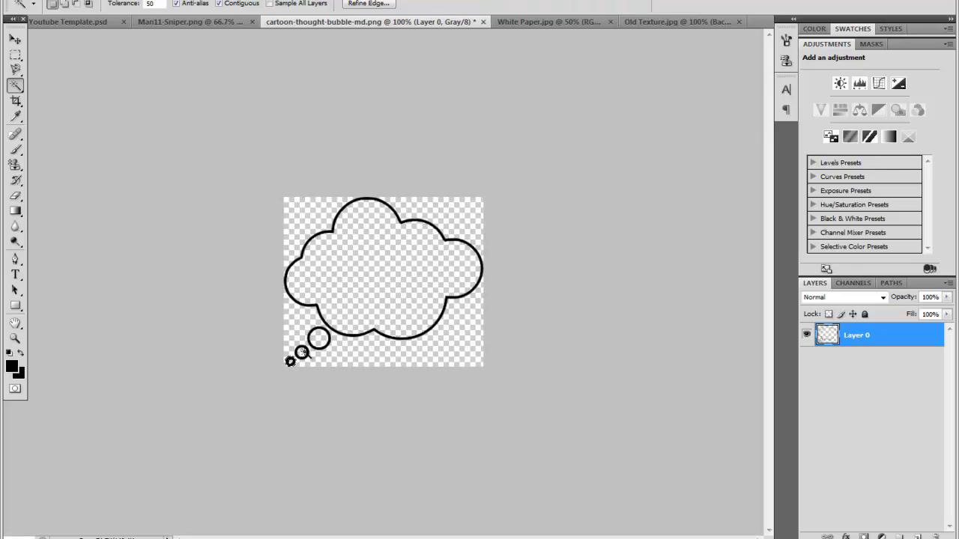
left_click(302, 353, "shift")
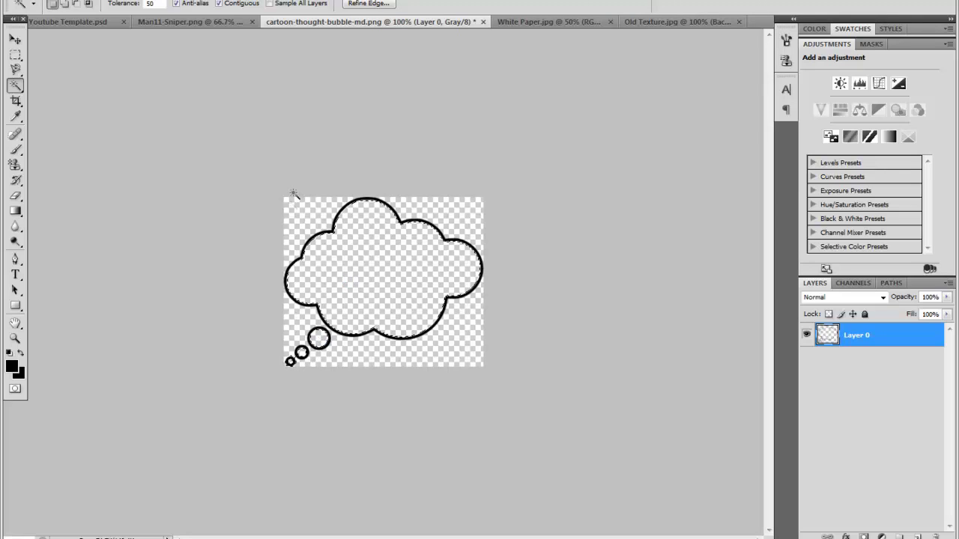
left_click(296, 221)
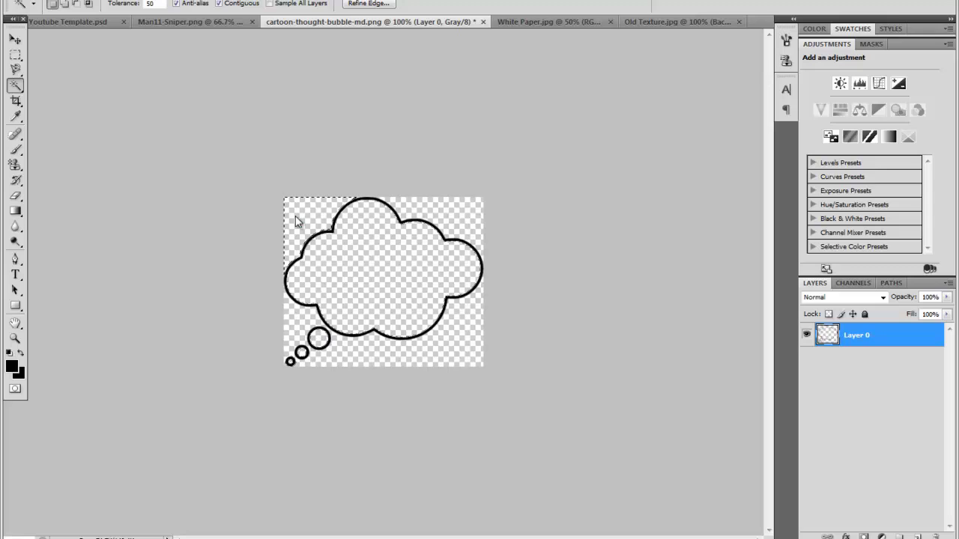
left_click(15, 56)
left_click(187, 148)
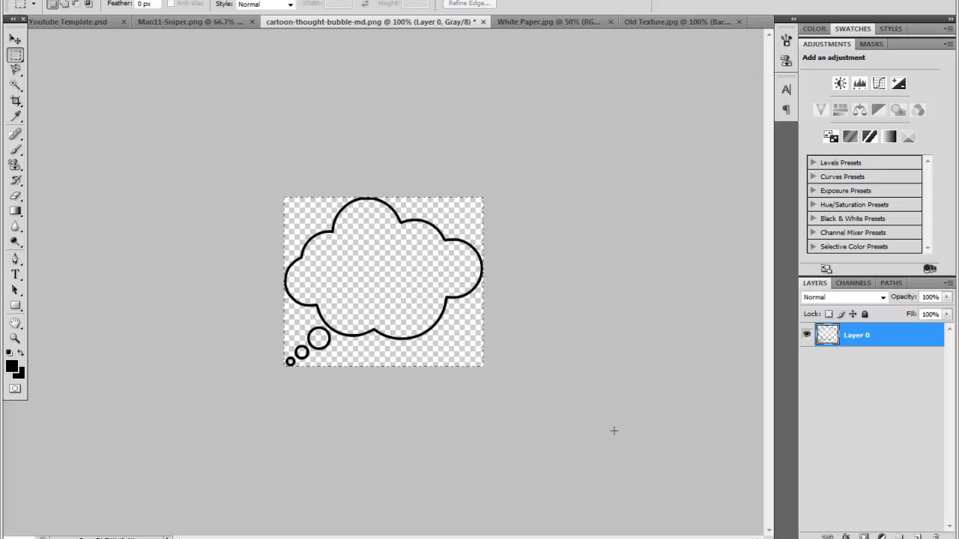
key("ctrl+a")
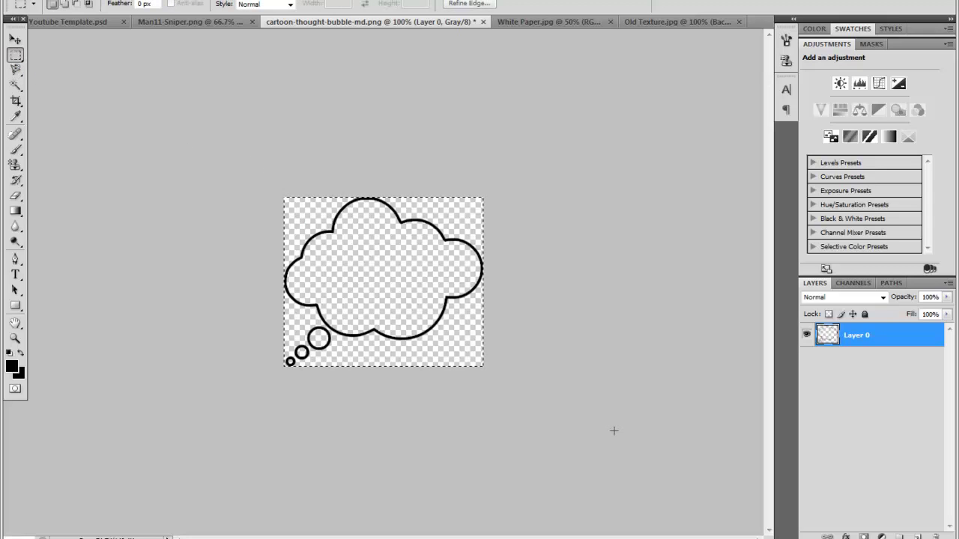
In Man11-Sniper, step back to restore the lined paper and delete the Paper Background text layer
left_click(177, 23)
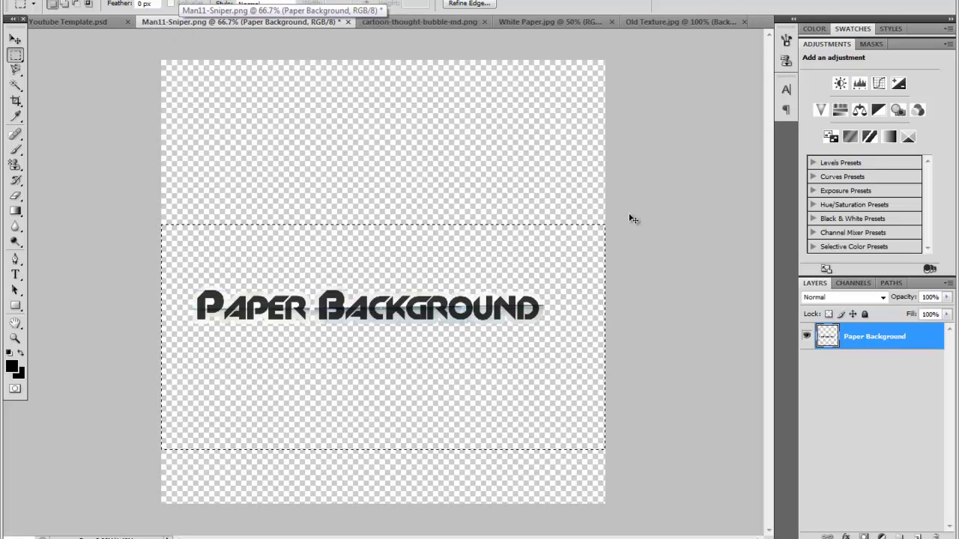
key("ctrl+alt+z")
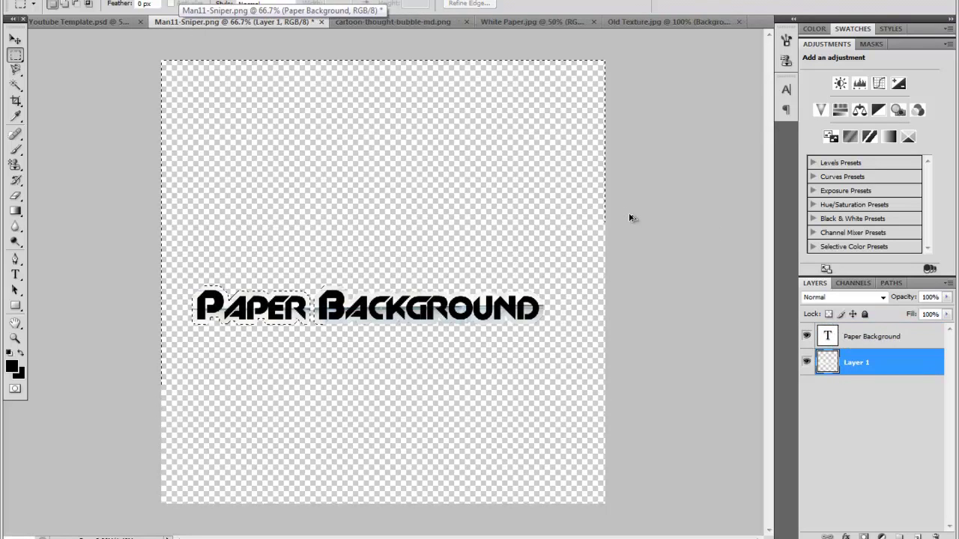
key("ctrl+alt+z")
key("ctrl+alt+z")
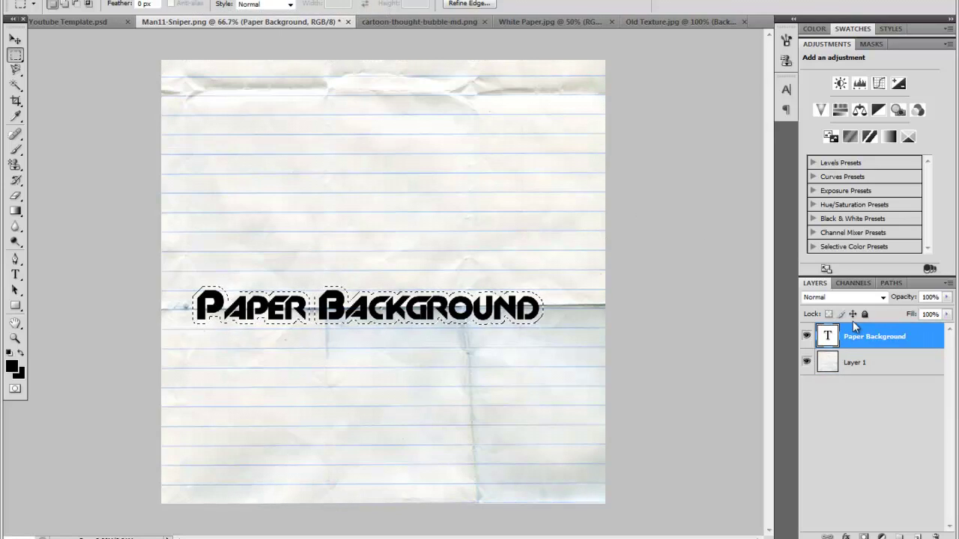
key("Delete")
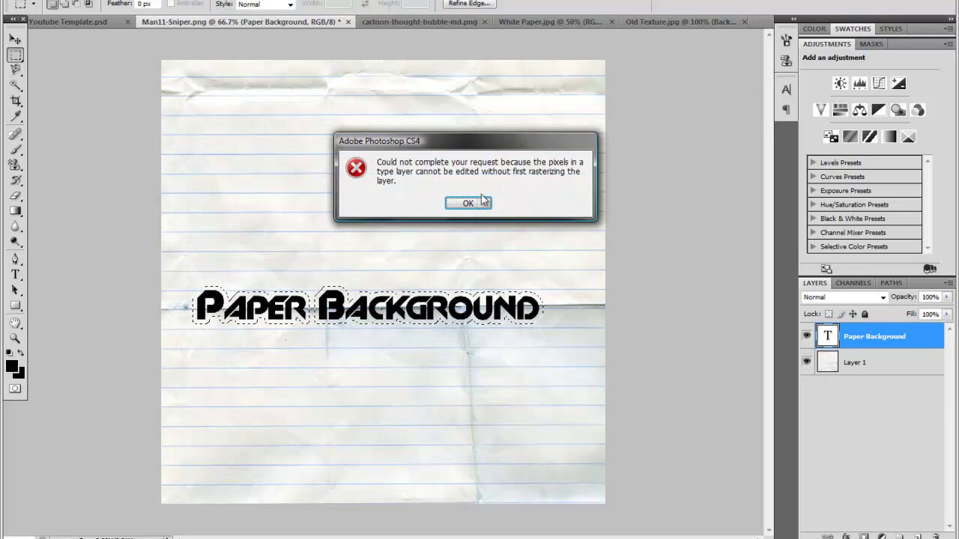
left_click(467, 203)
key("ctrl+d")
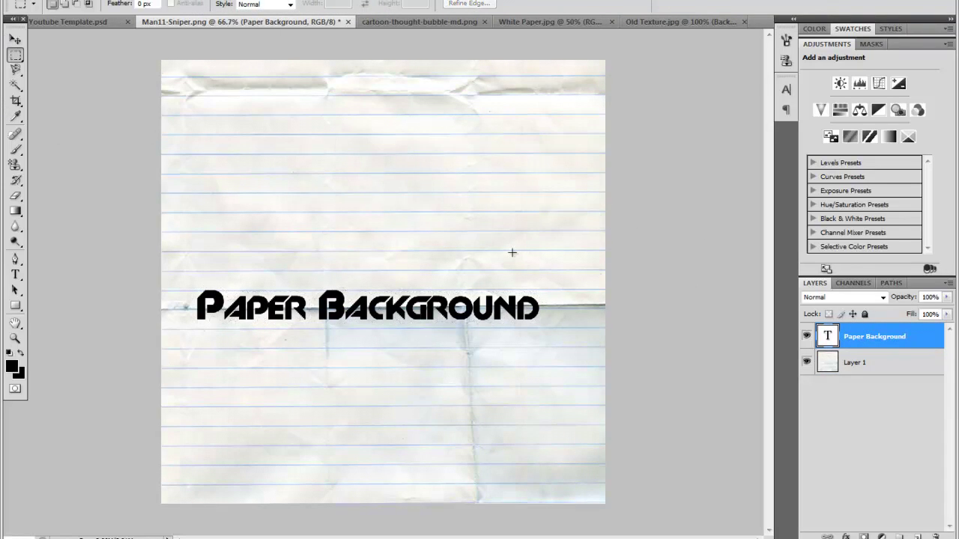
key("Delete")
Paste the thought bubble as Layer 2 on the paper, nudge it, and flip it horizontally
key("ctrl+v")
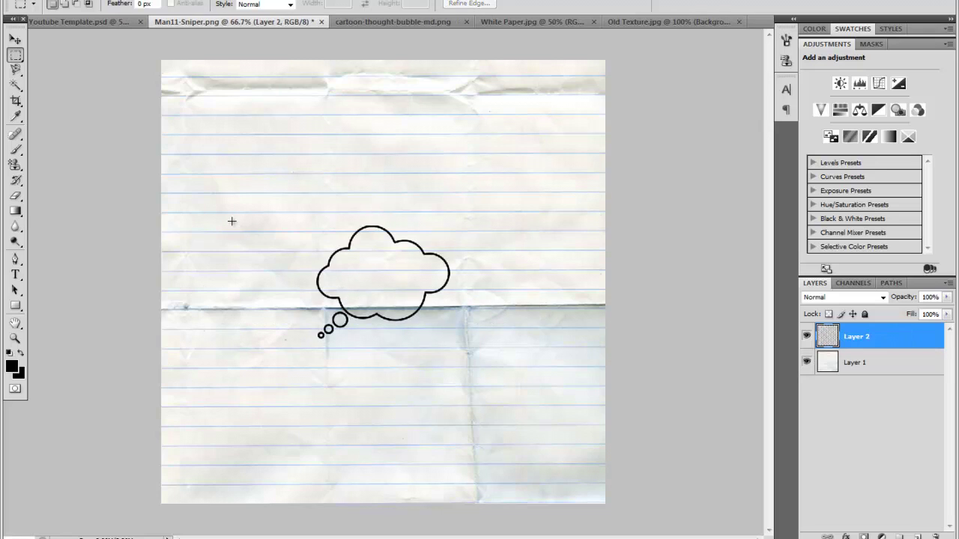
key("v")
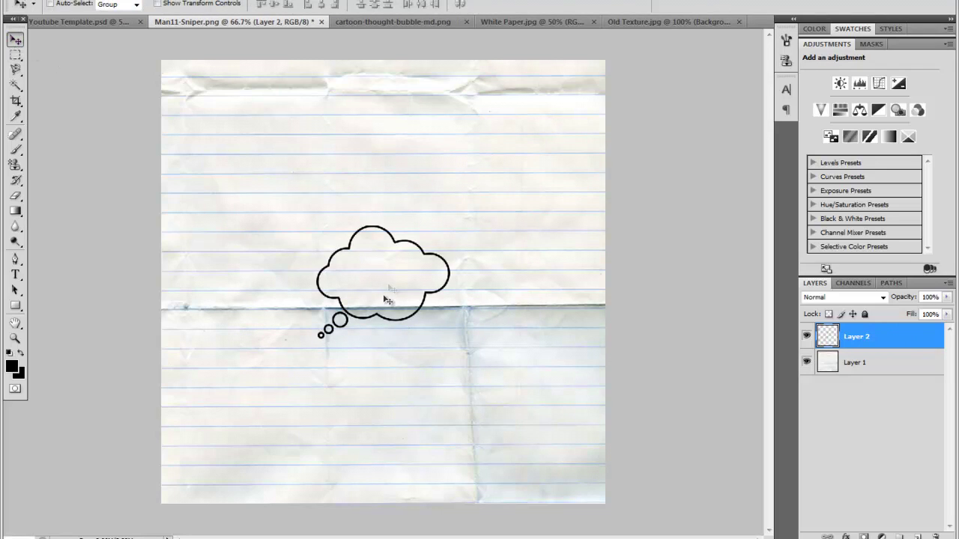
left_click_drag(388, 281, 383, 282)
left_click(83, 0)
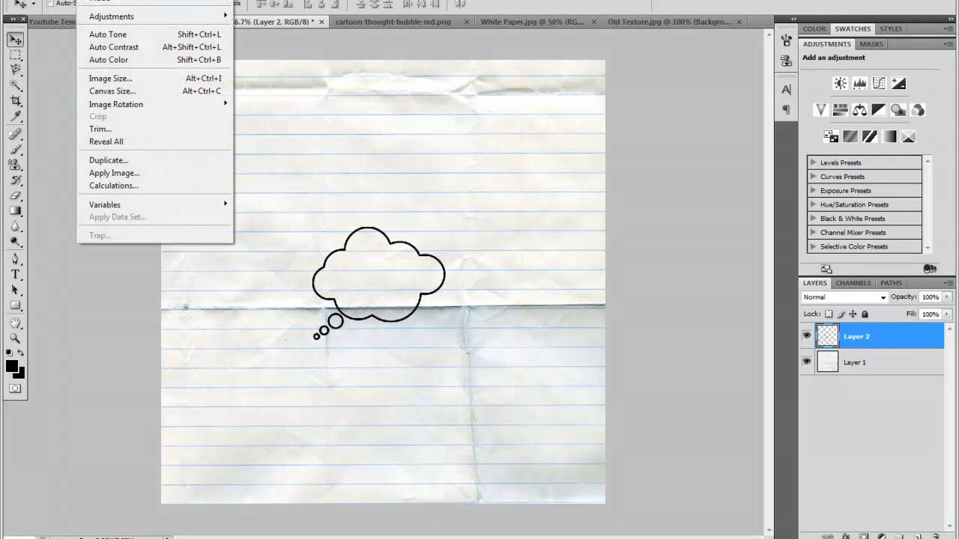
left_click(45, 0)
left_click(66, 0)
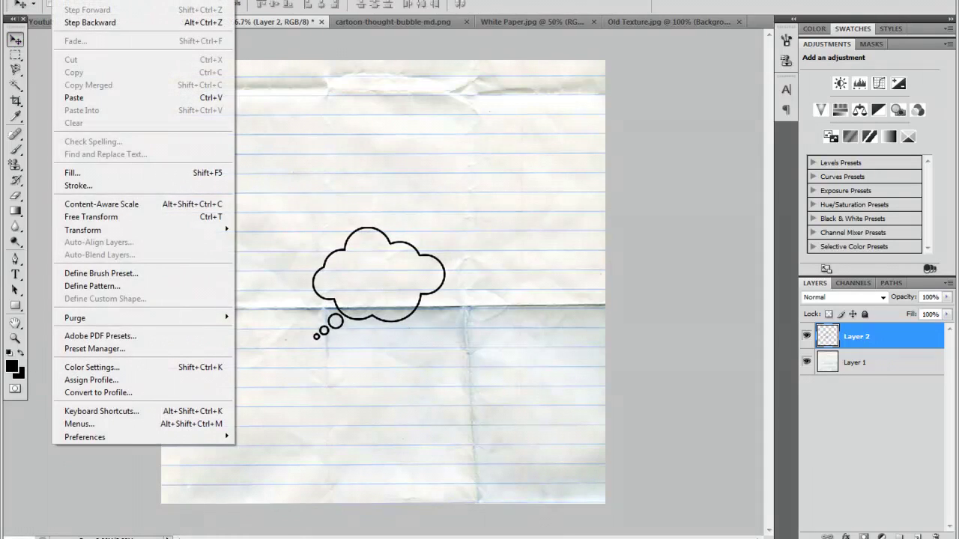
mouse_move(221, 229)
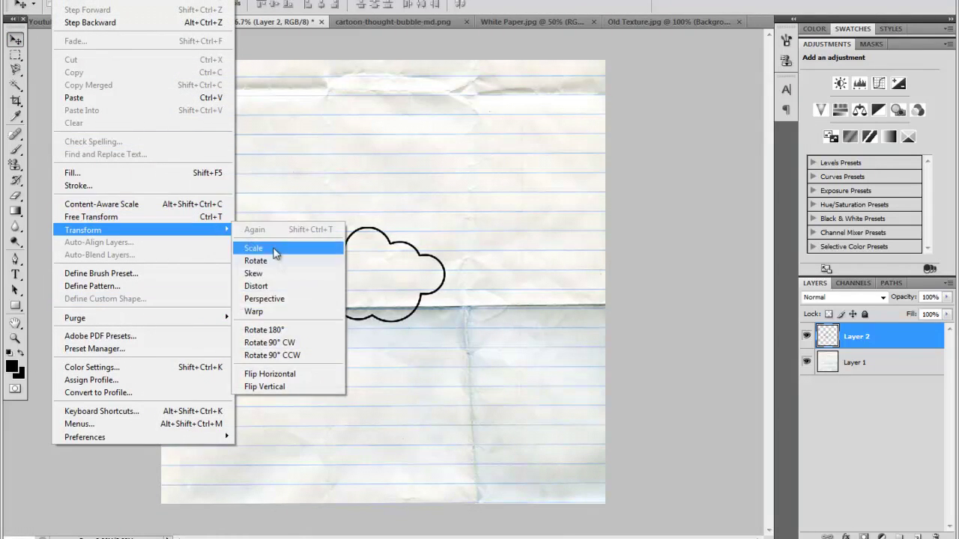
left_click(272, 374)
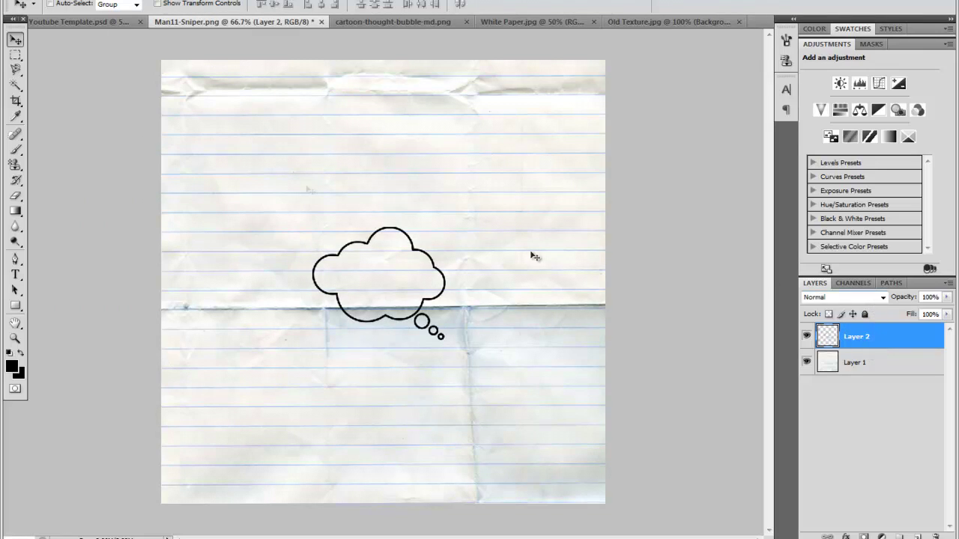
left_click(15, 84)
Select the thought bubble with the Magic Wand and inverse, then expand the selection
left_click(291, 195)
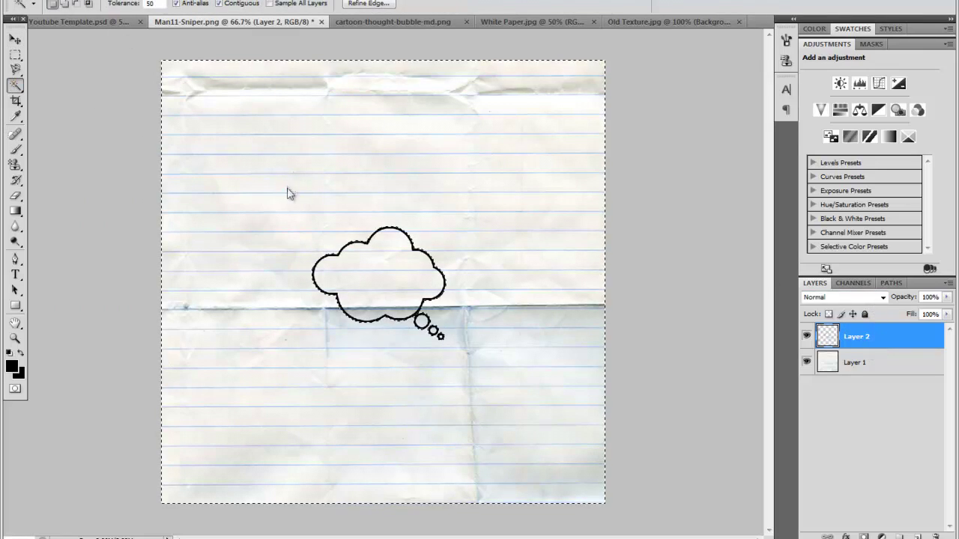
left_click(151, 1)
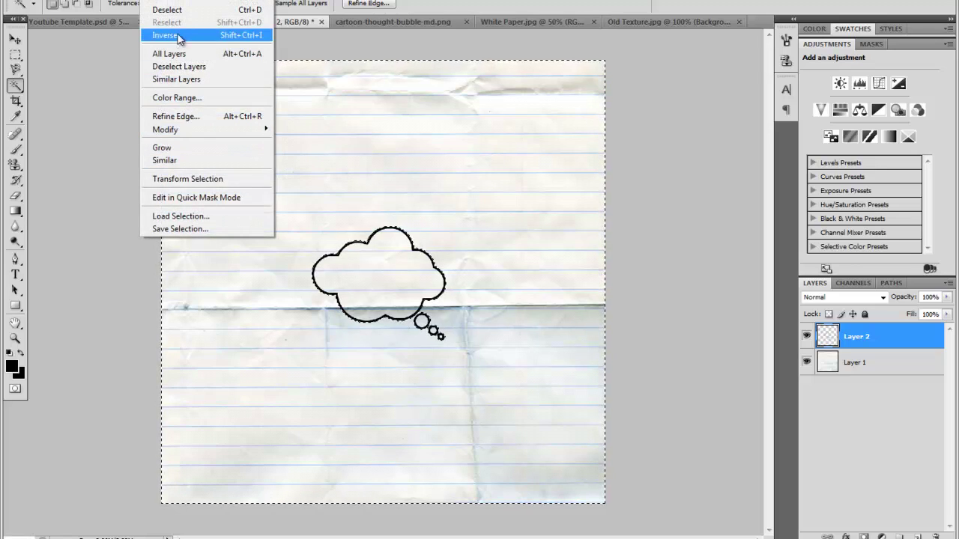
left_click(178, 33)
left_click(151, 2)
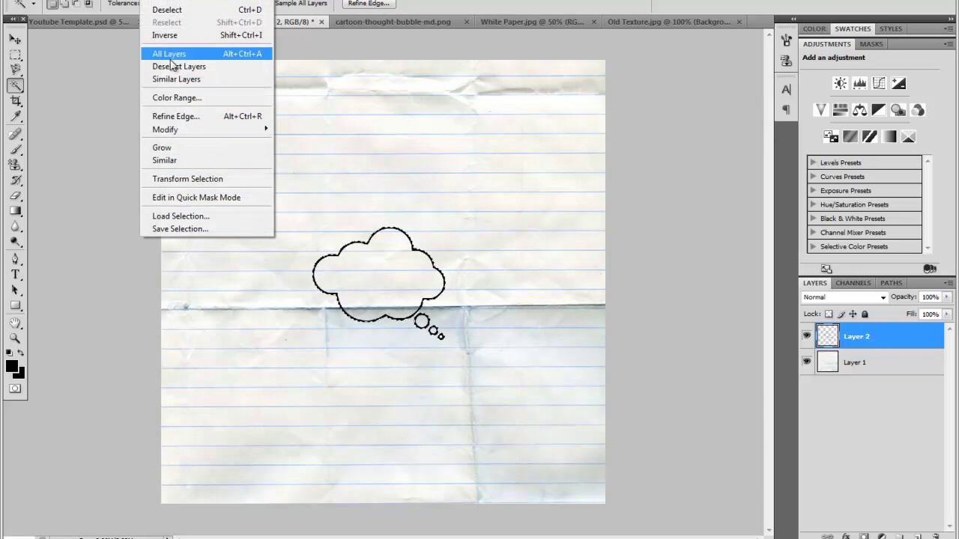
mouse_move(262, 129)
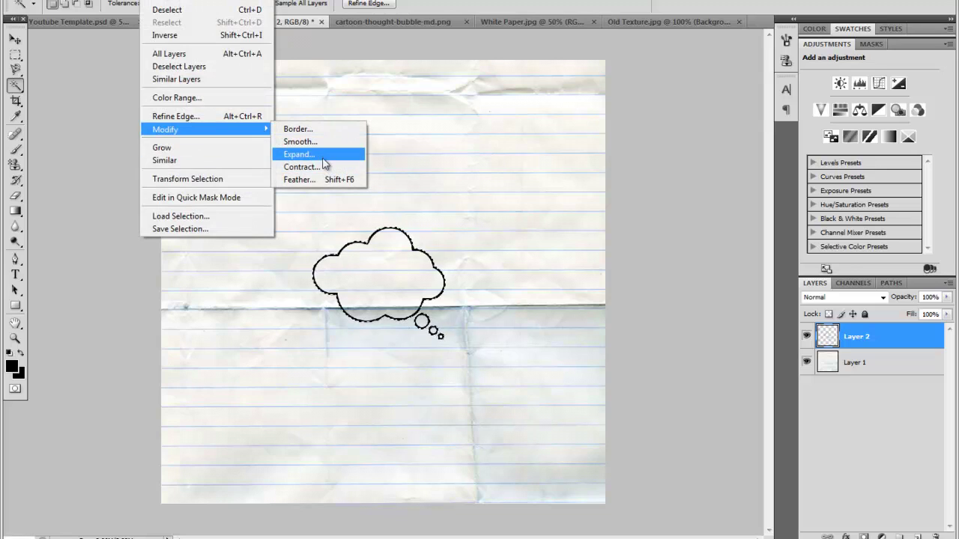
left_click(321, 155)
key("Return")
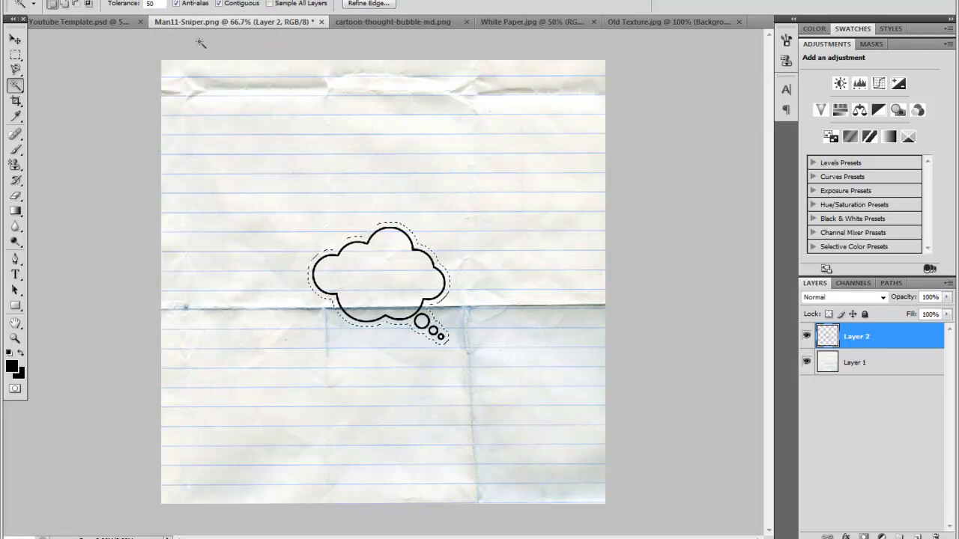
Delete the lined paper outside the expanded bubble outline and clear the selection
left_click(865, 361)
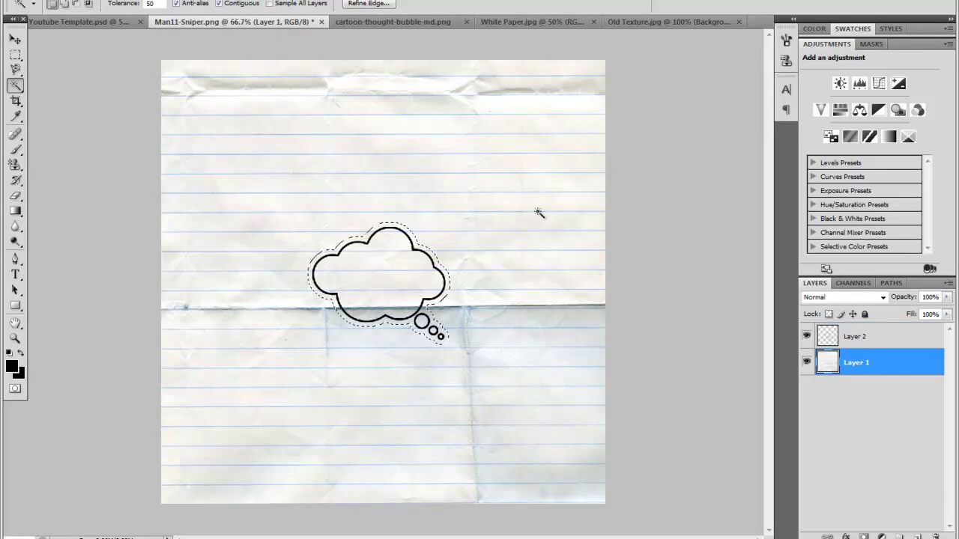
left_click(159, 0)
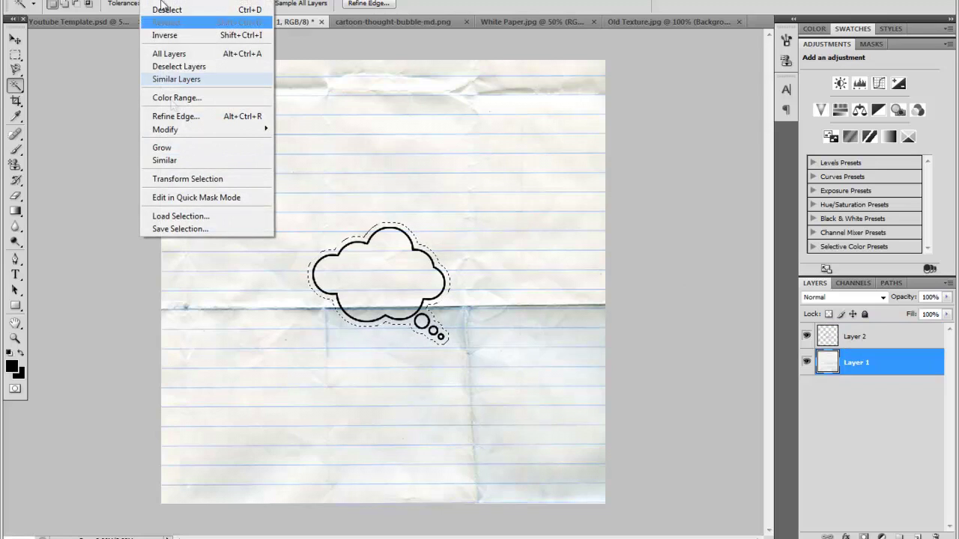
left_click(172, 38)
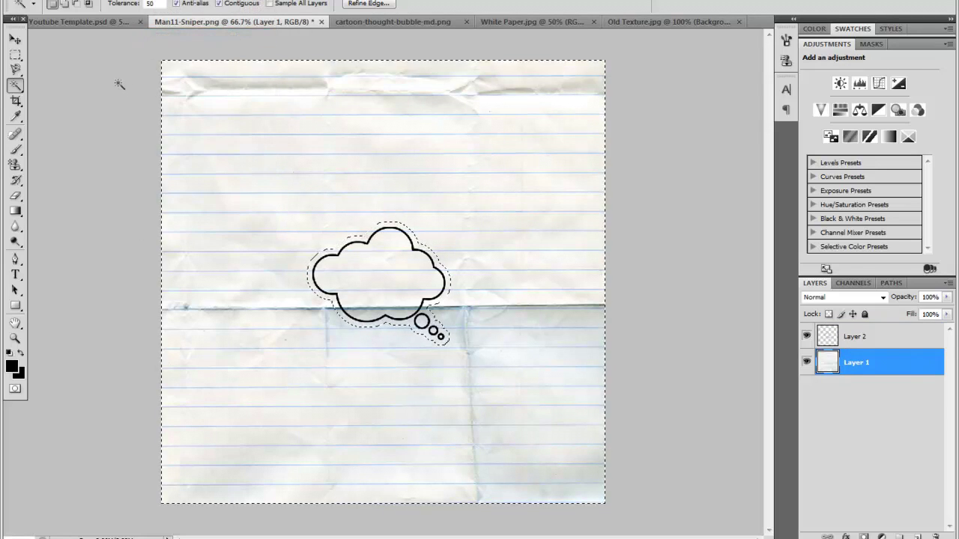
key("Delete")
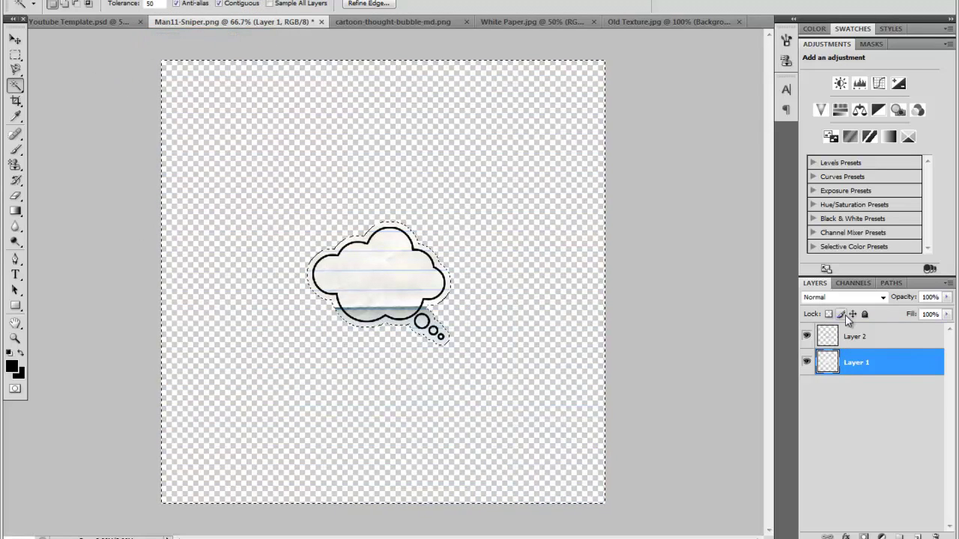
left_click(845, 337)
left_click(15, 54)
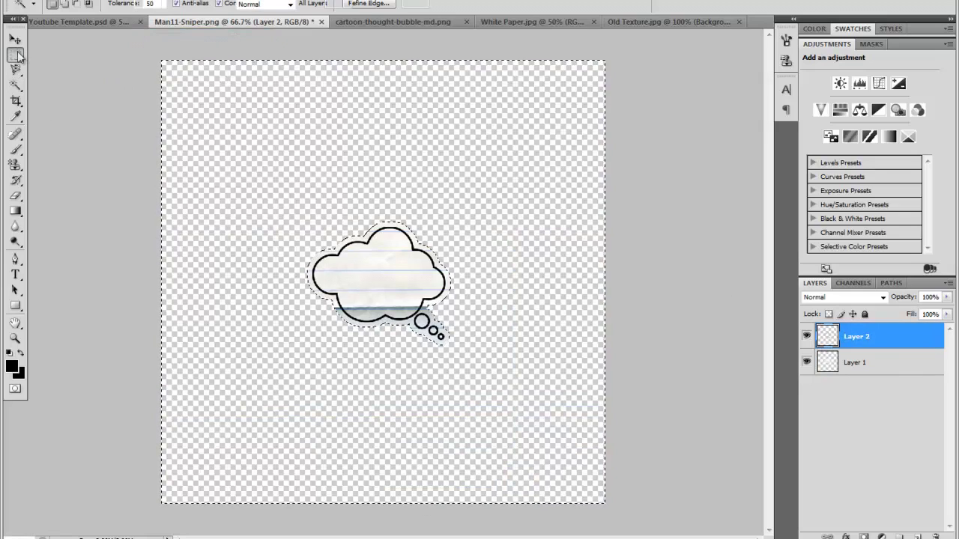
left_click(420, 180)
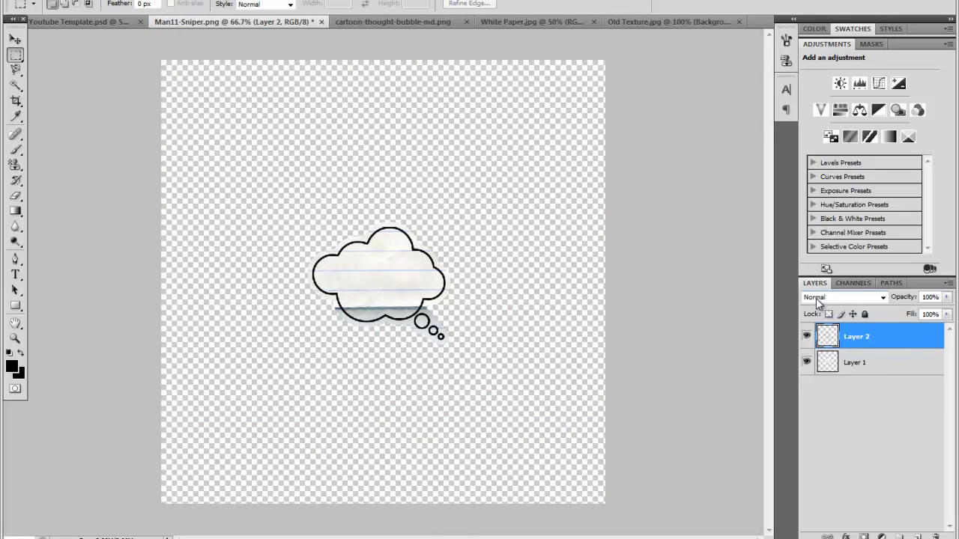
Set the bubble outline to Multiply at about 69% opacity and merge it with its paper
left_click(816, 298)
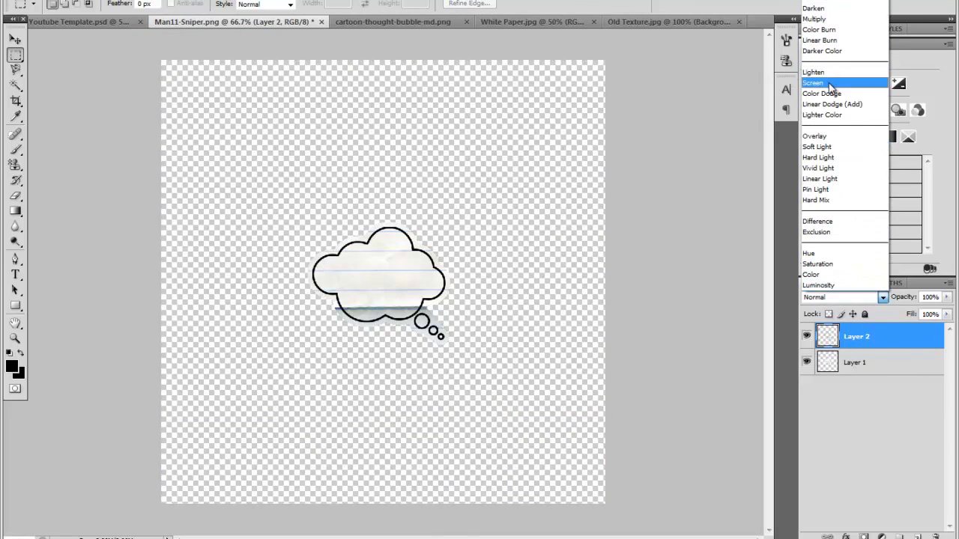
left_click(819, 18)
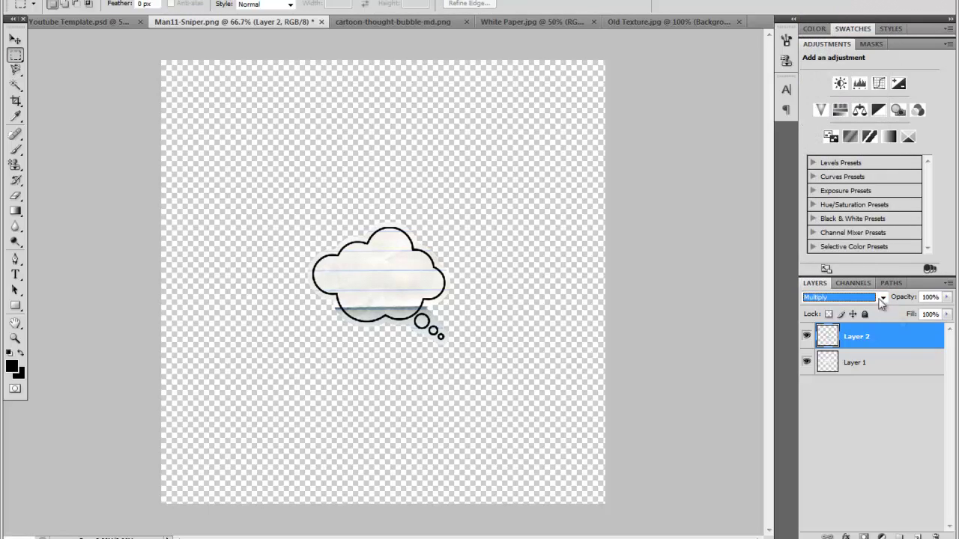
left_click(948, 297)
left_click_drag(943, 311, 927, 315)
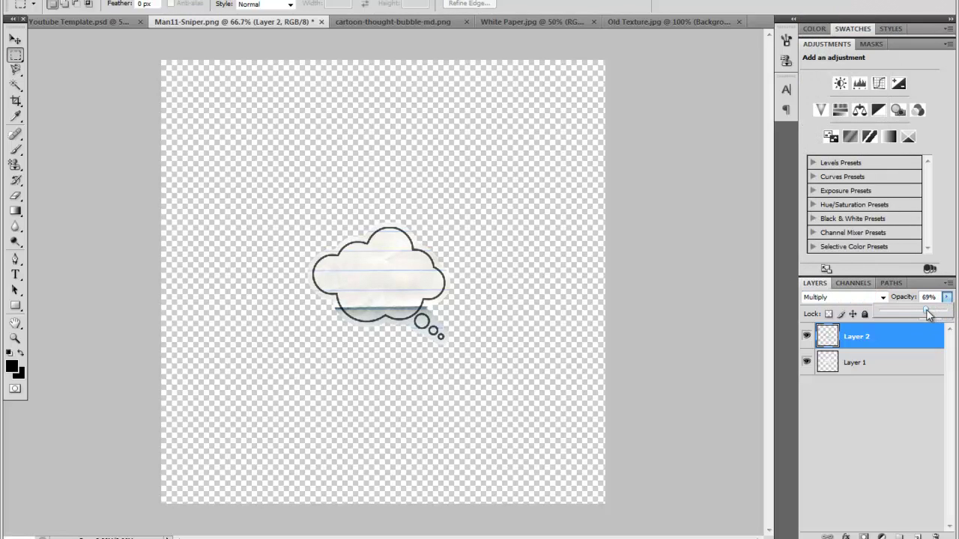
left_click(910, 351)
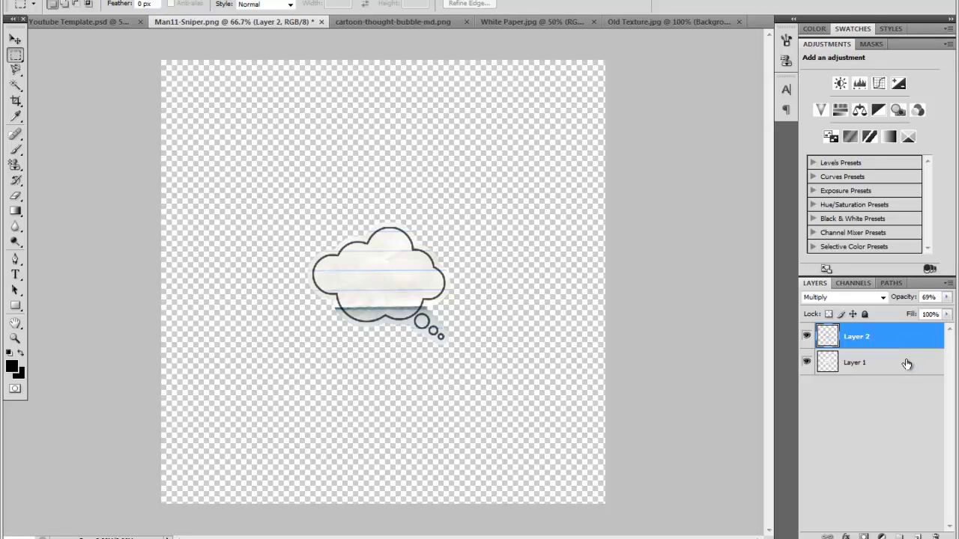
left_click(907, 363, "shift")
right_click(907, 364)
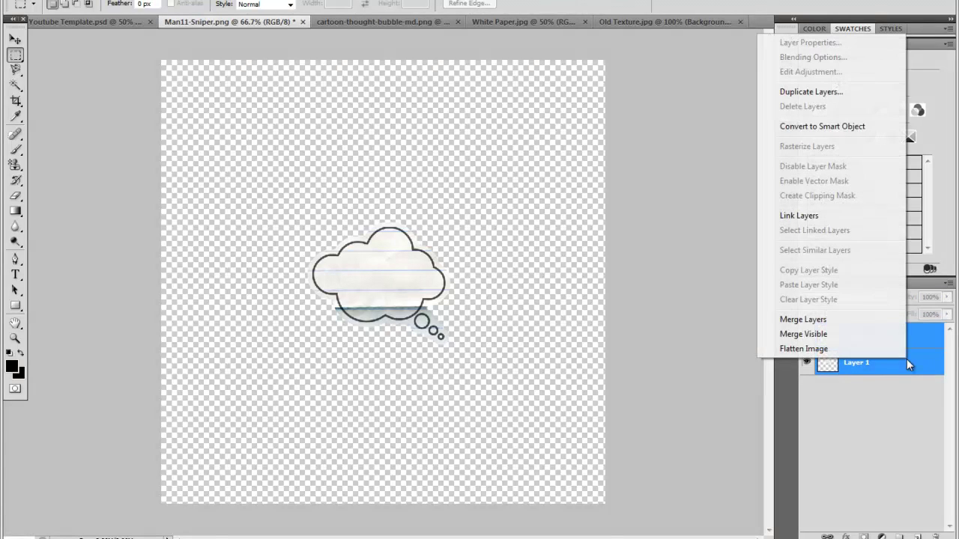
left_click(859, 321)
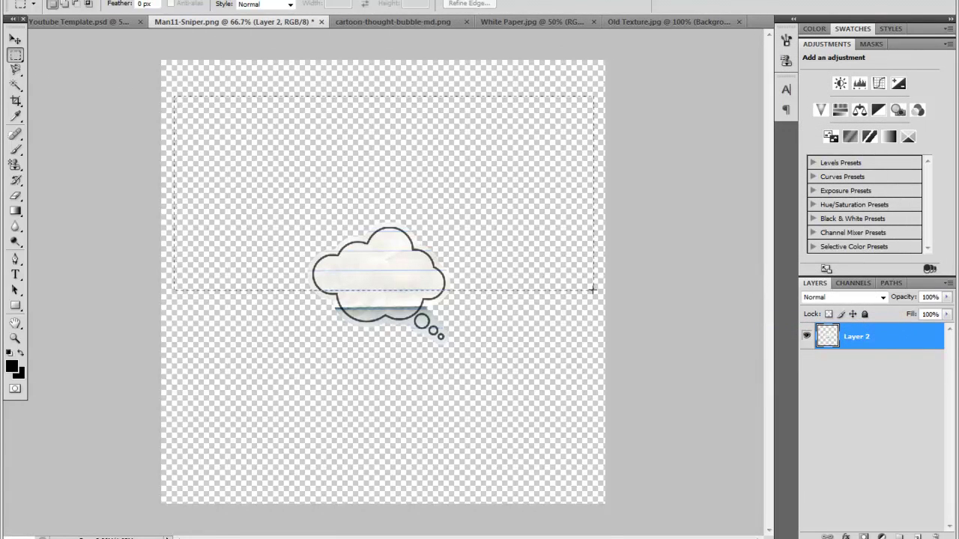
In the YouTube template, add a layer above Layer 2 and move the thought bubble beside the sniper
left_click(93, 18)
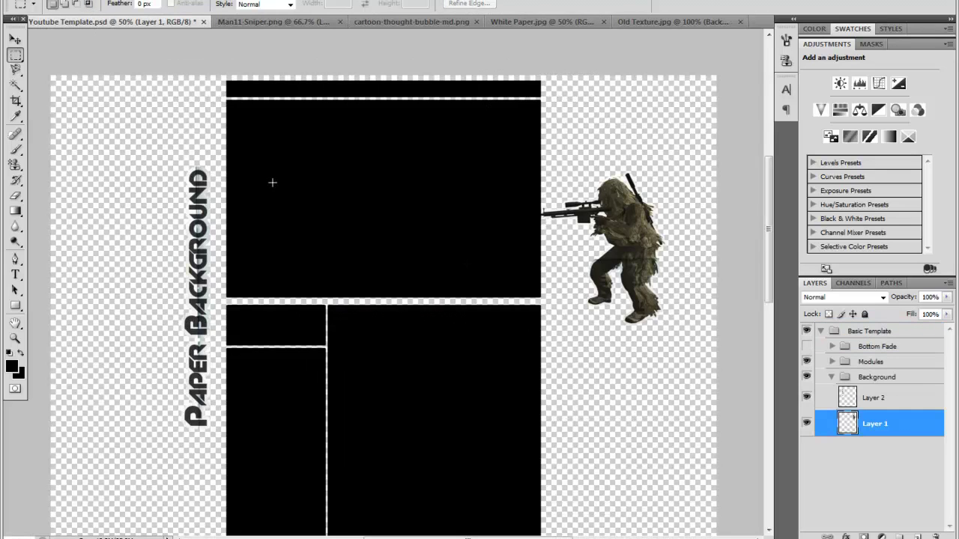
left_click(906, 396)
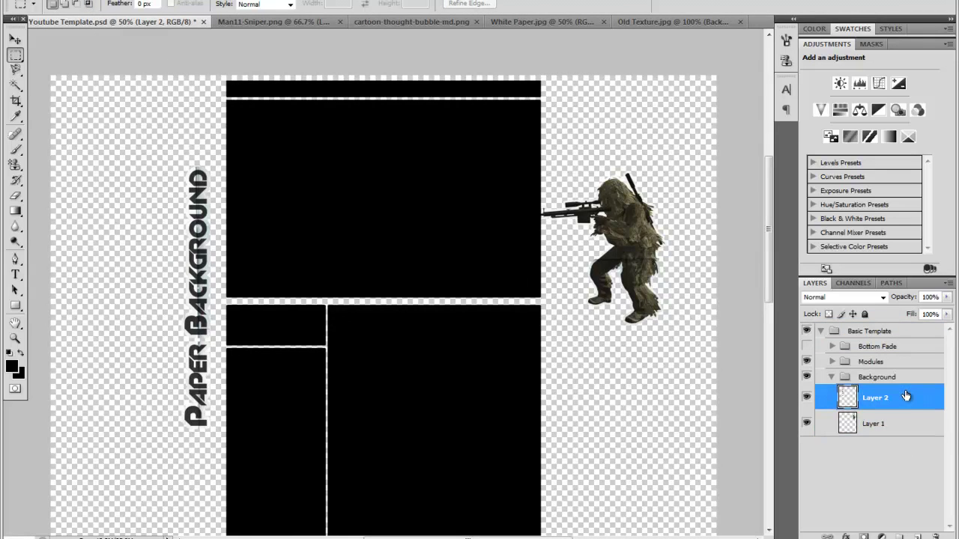
left_click(918, 537)
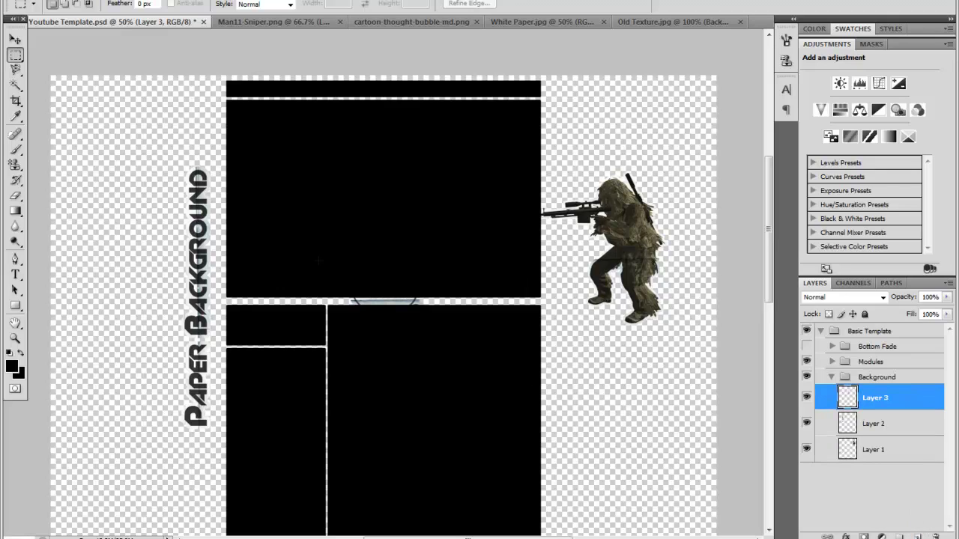
left_click(15, 39)
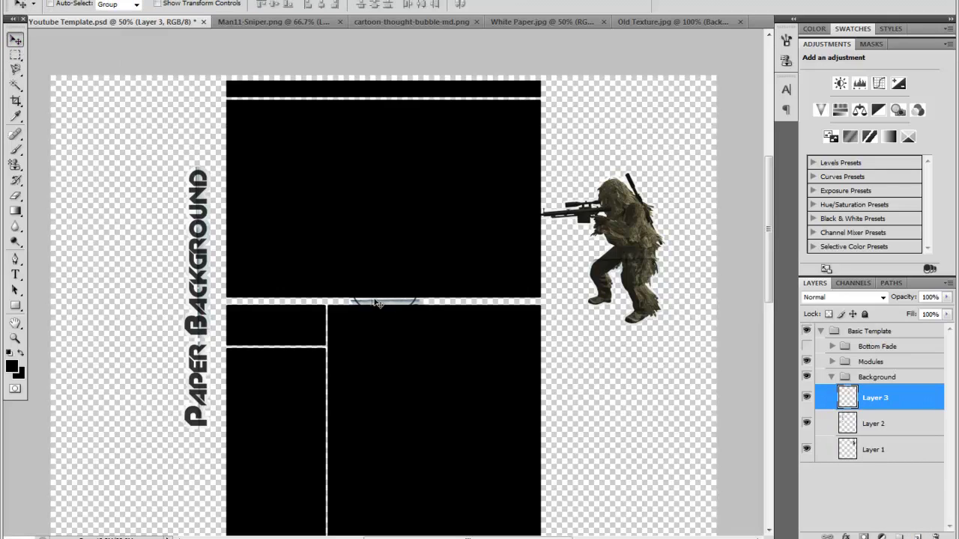
left_click_drag(377, 303, 590, 159)
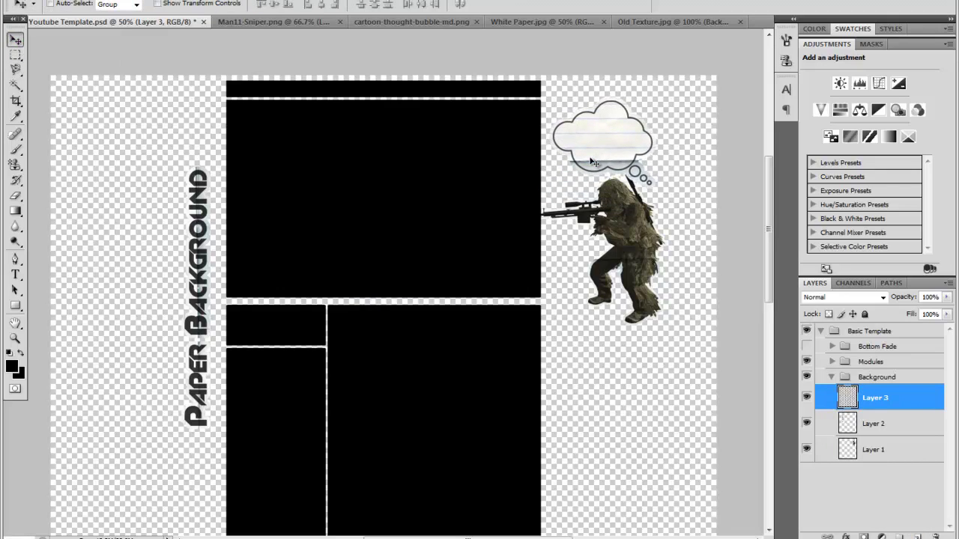
Scale the thought bubble down to 53.4% above the sniper's head and apply it
left_click(94, 0)
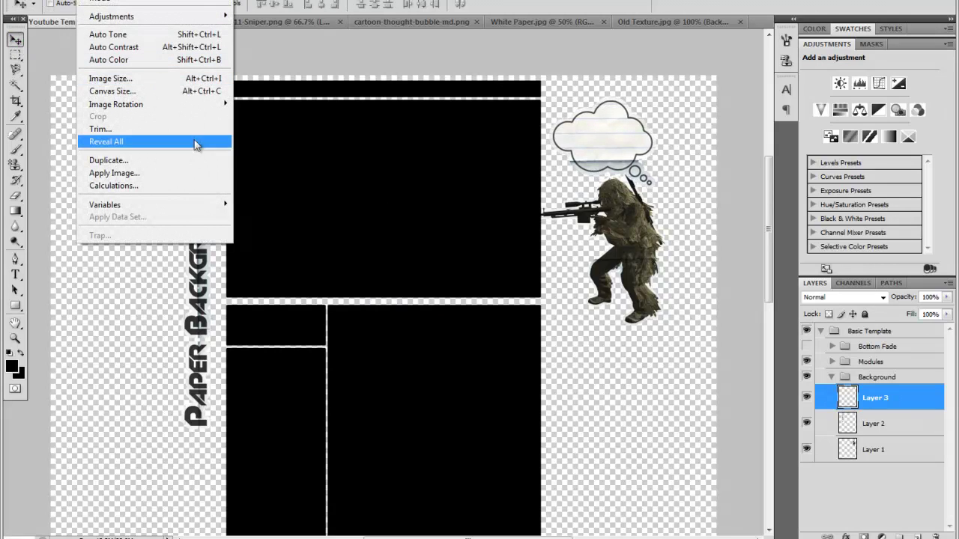
mouse_move(64, 0)
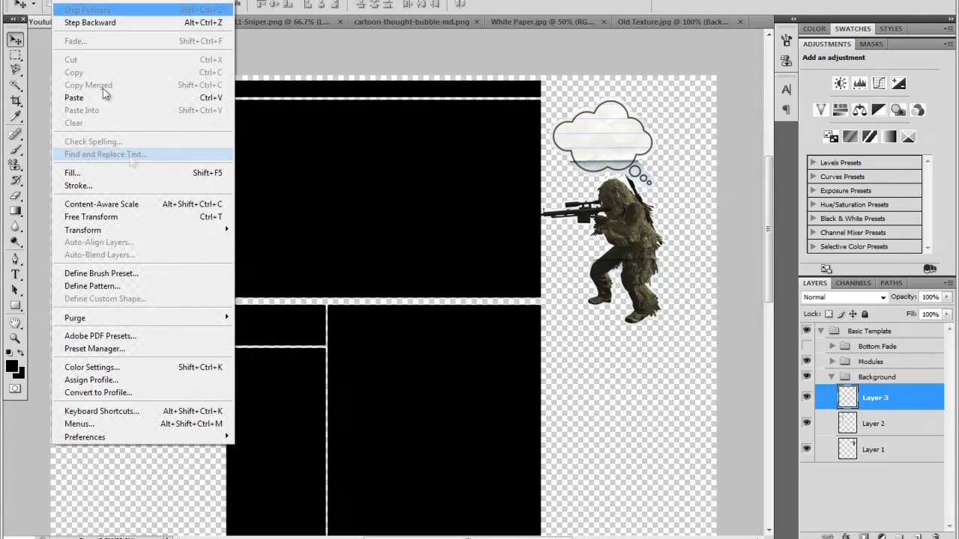
mouse_move(211, 229)
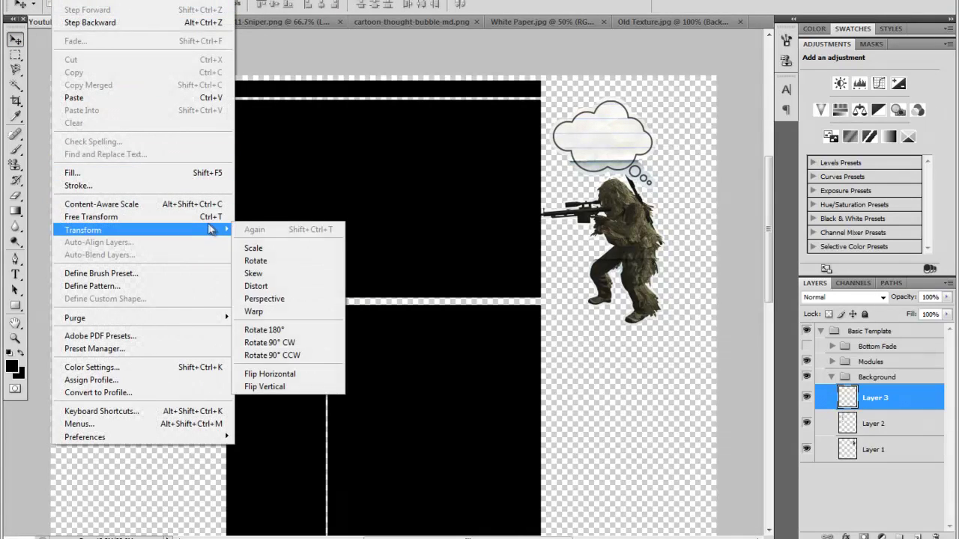
left_click(248, 248)
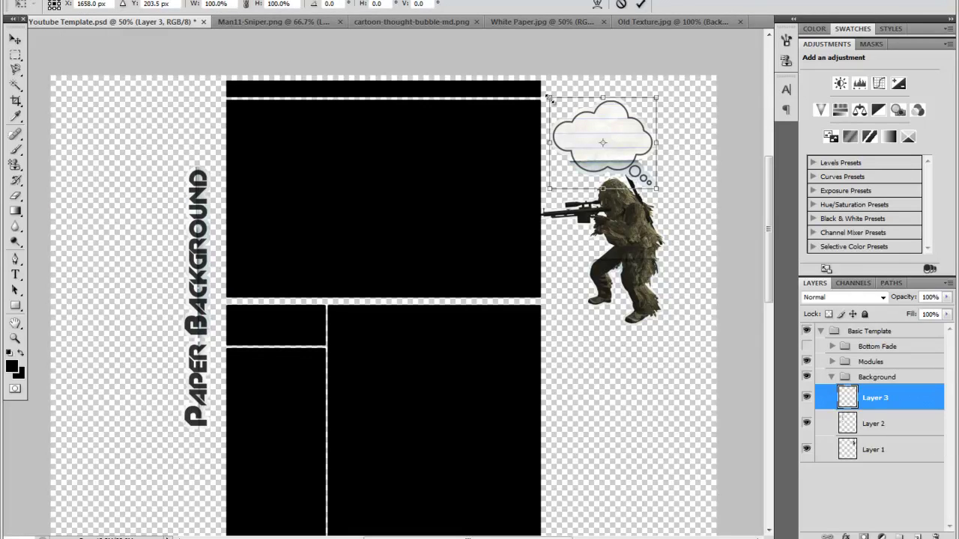
left_click_drag(548, 98, 578, 152)
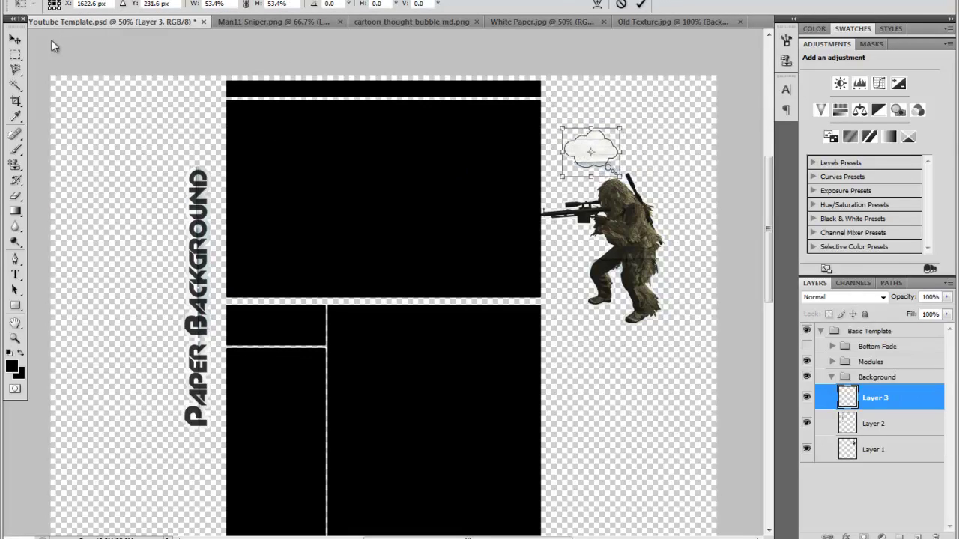
left_click(14, 39)
key("Return")
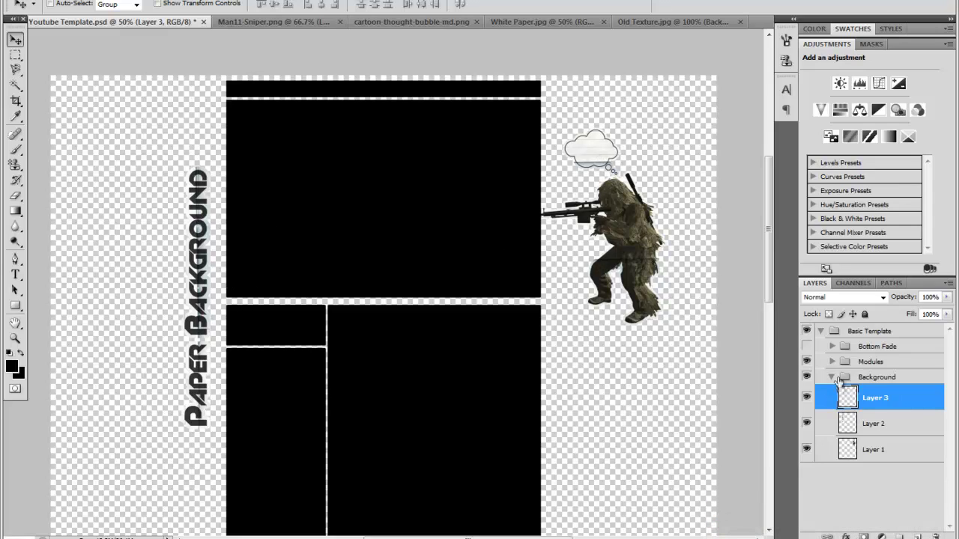
left_click(917, 535)
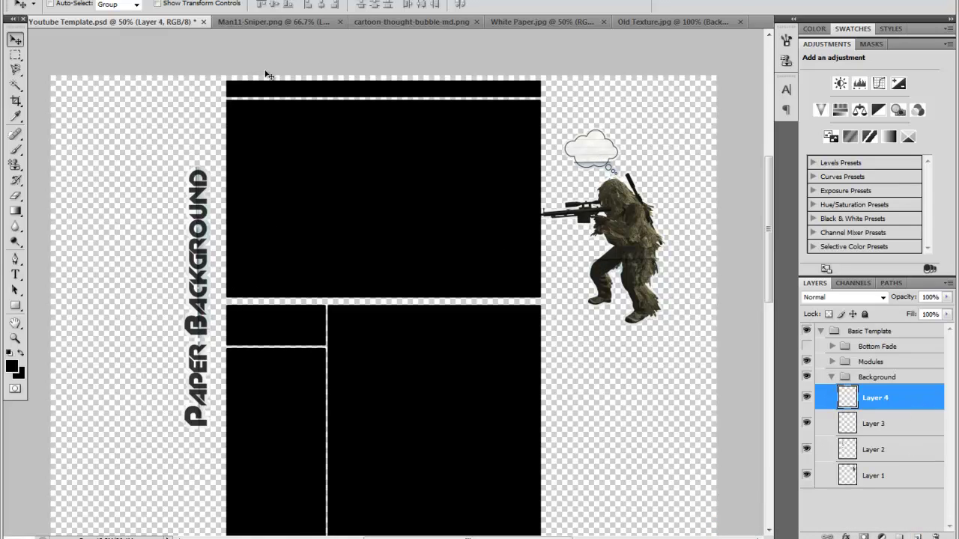
Start a text layer in Arual Light and type Hello
key("alt+e")
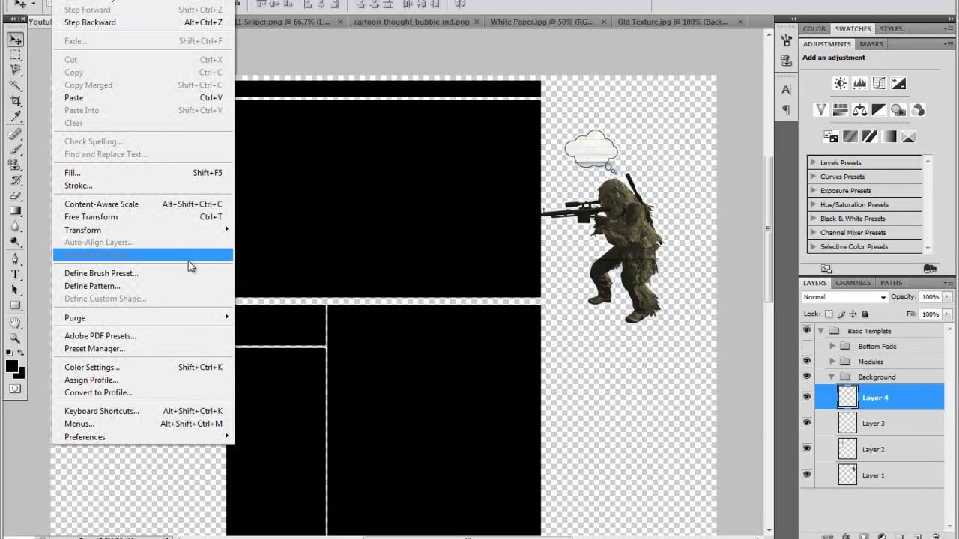
key("Right")
left_click(15, 275)
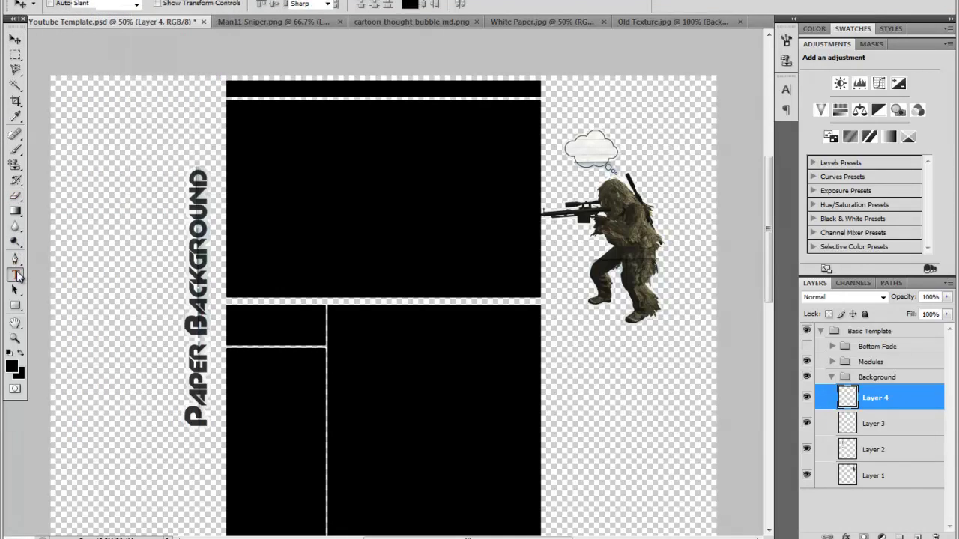
left_click(15, 275)
left_click(106, 210)
left_click(141, 4)
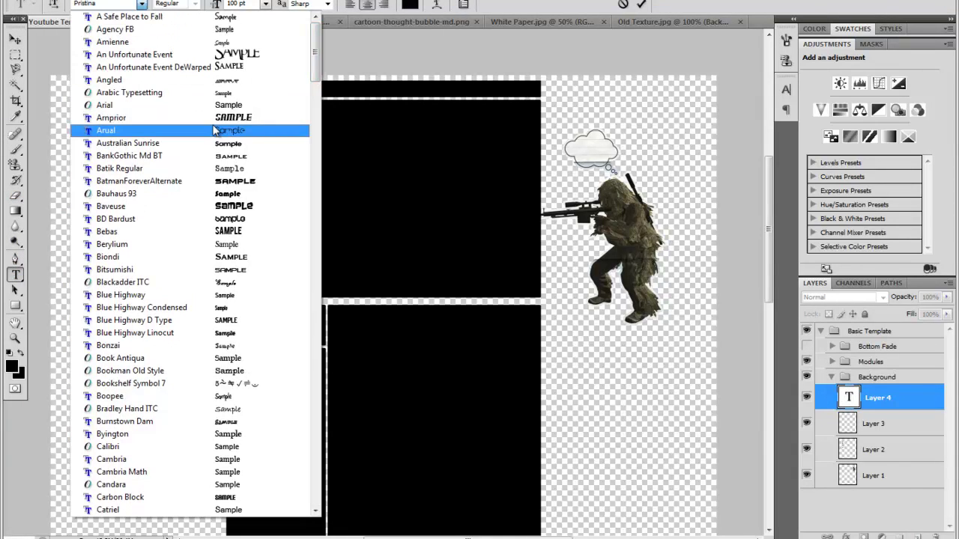
left_click(215, 131)
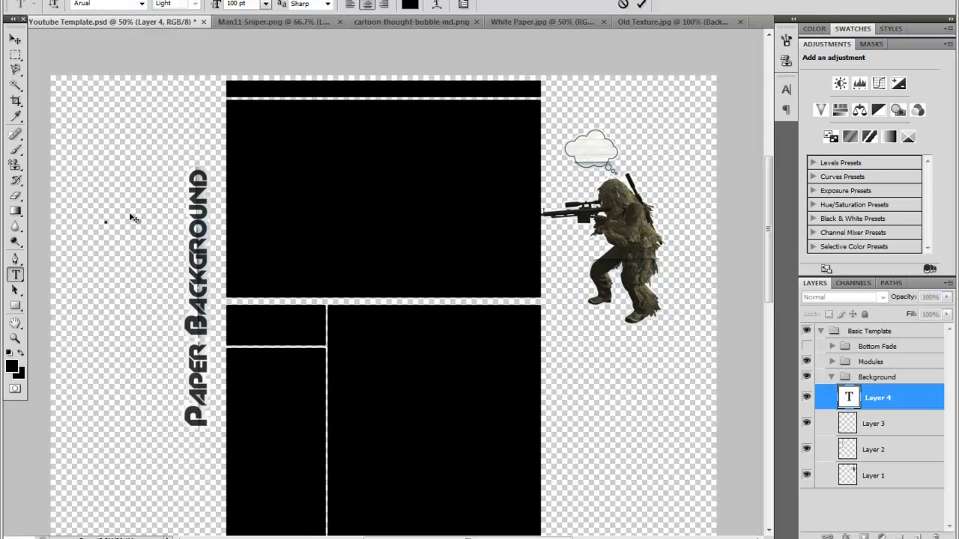
type("Hello!")
Move the Hello! text onto the thought bubble, set it to 36 pt and commit
left_click_drag(102, 257, 592, 191)
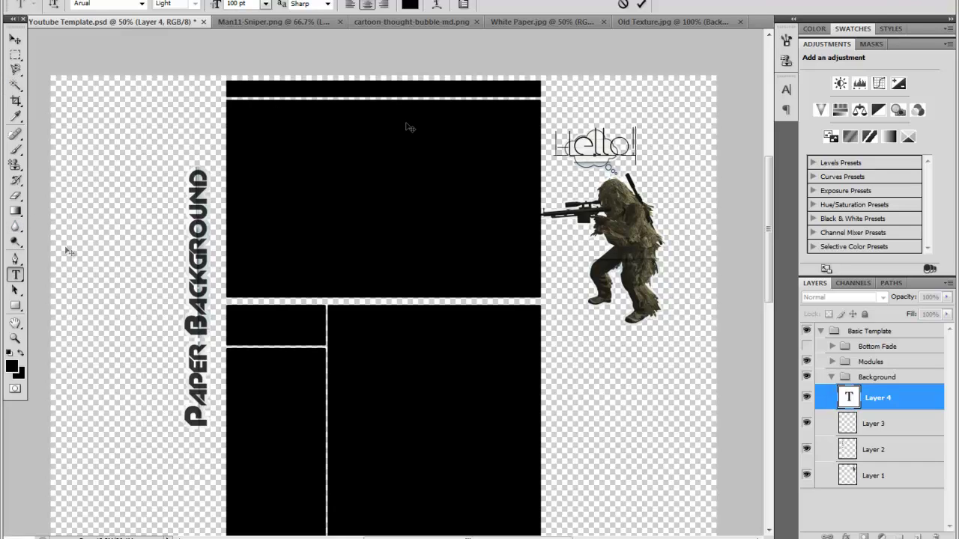
left_click_drag(637, 142, 477, 143)
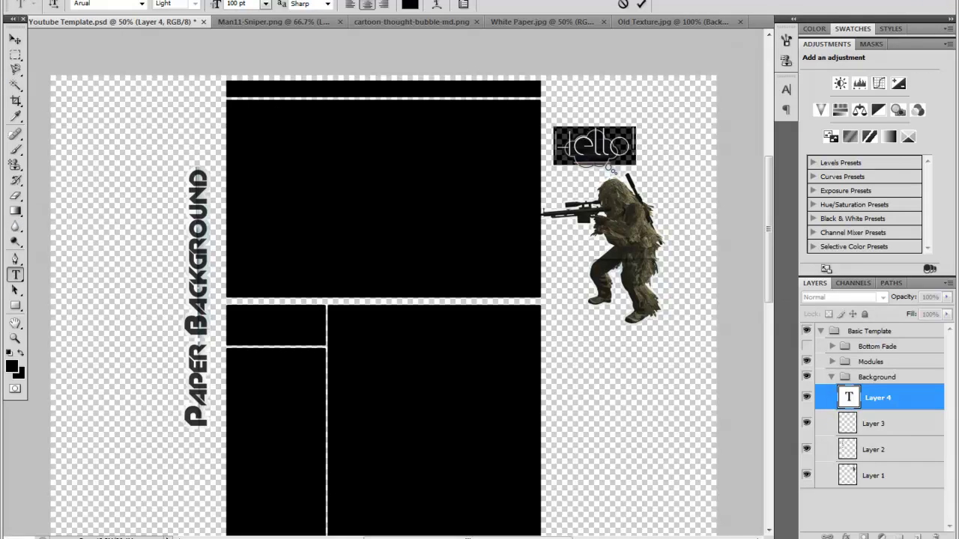
left_click(267, 4)
left_click(255, 215)
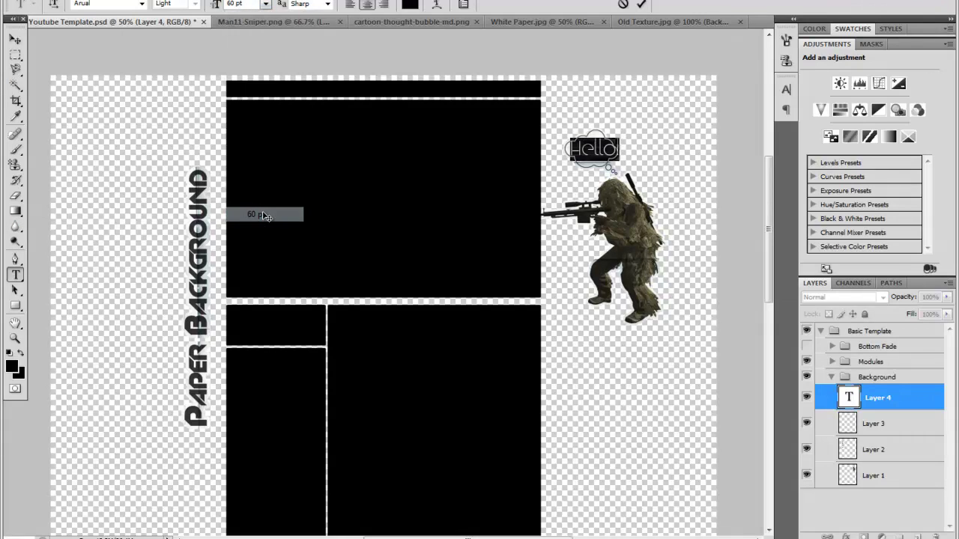
left_click(265, 4)
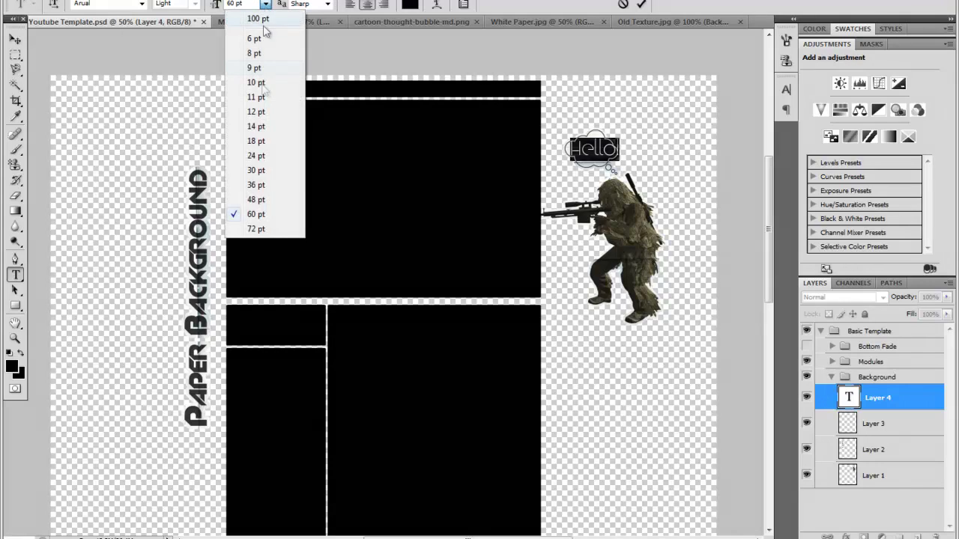
left_click(259, 185)
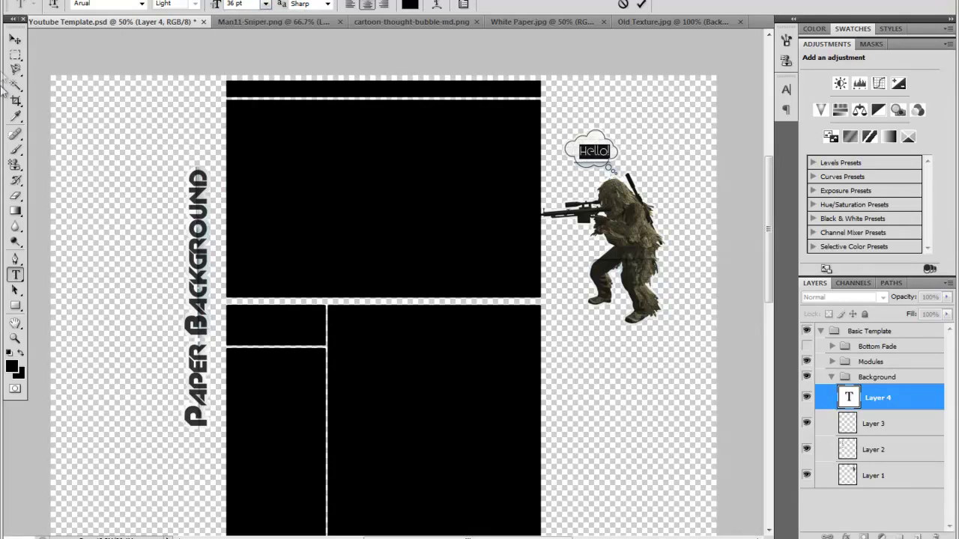
left_click(15, 55)
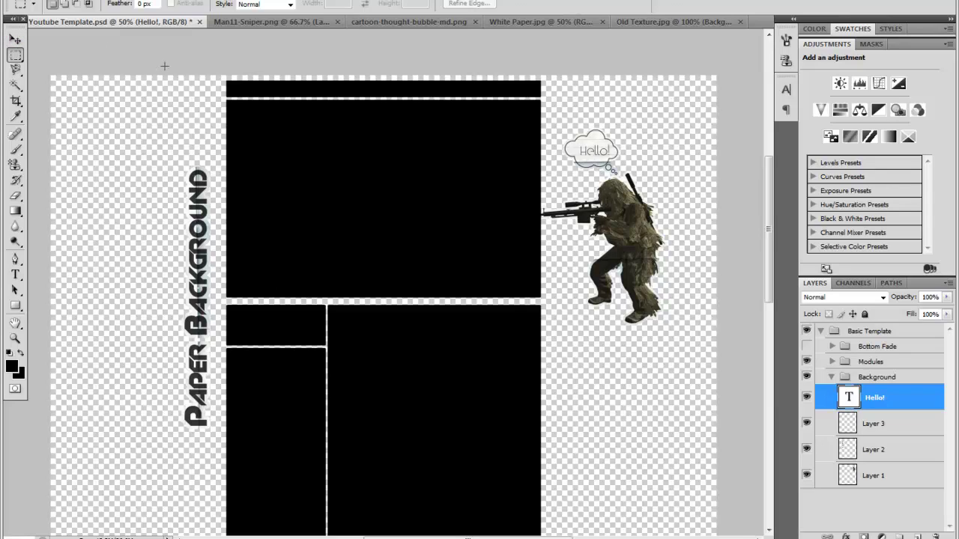
left_click(15, 38)
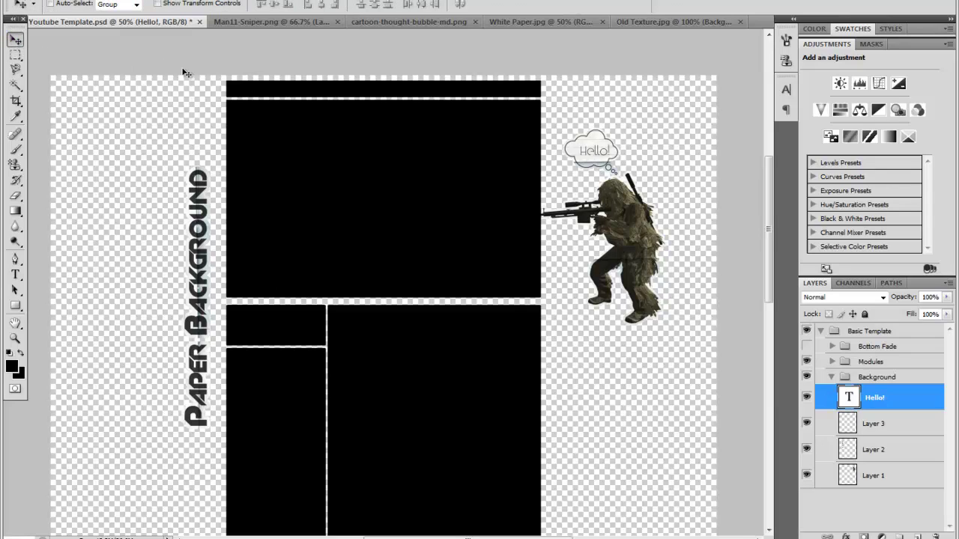
Nudge the Hello! text left, then glance through the bubble, White Paper and Old Texture documents
key("Left")
key("Left")
key("Left")
key("Left")
key("Left")
key("Left")
left_click(401, 22)
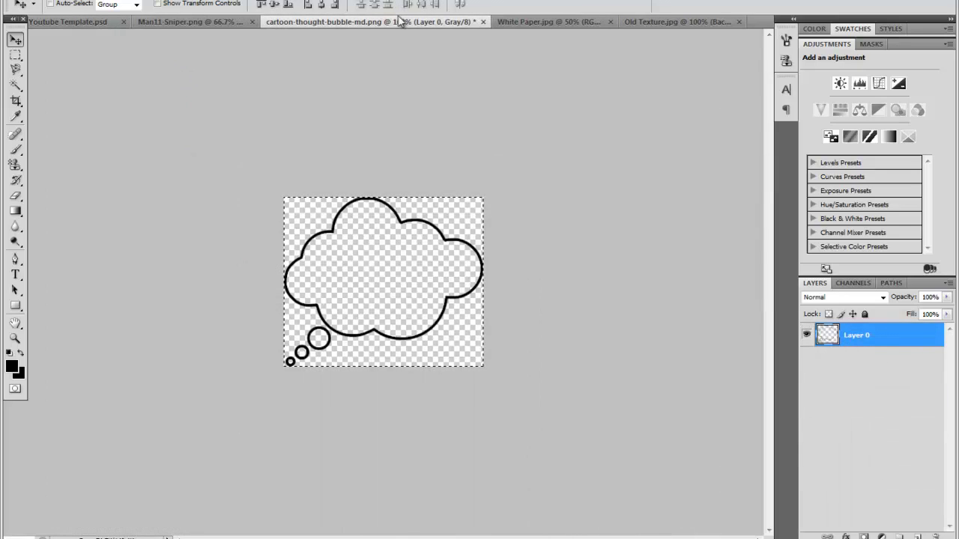
left_click(575, 22)
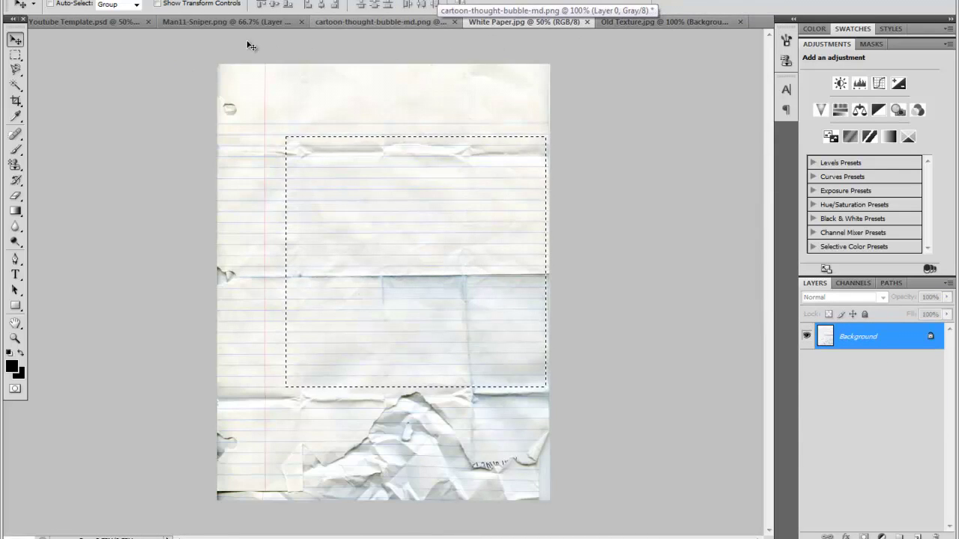
left_click(638, 23)
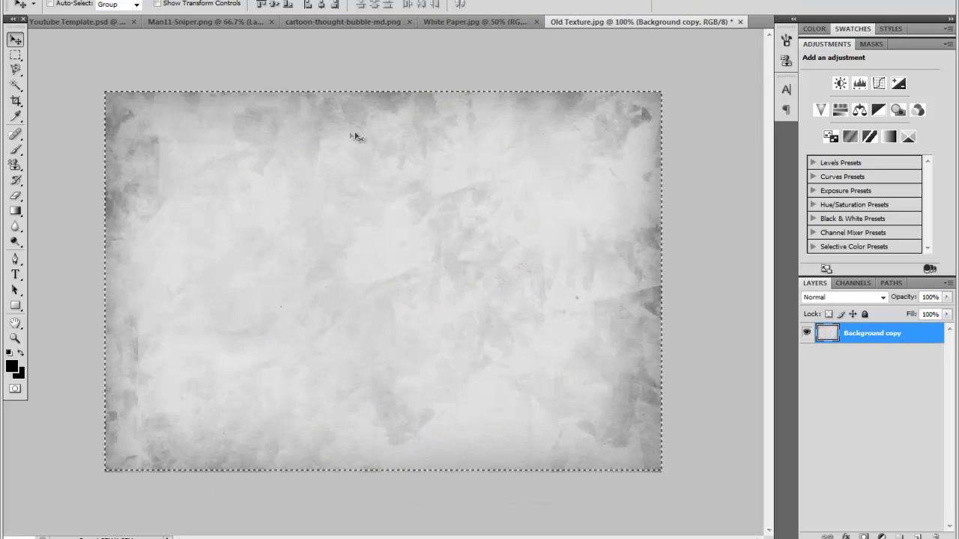
left_click(68, 23)
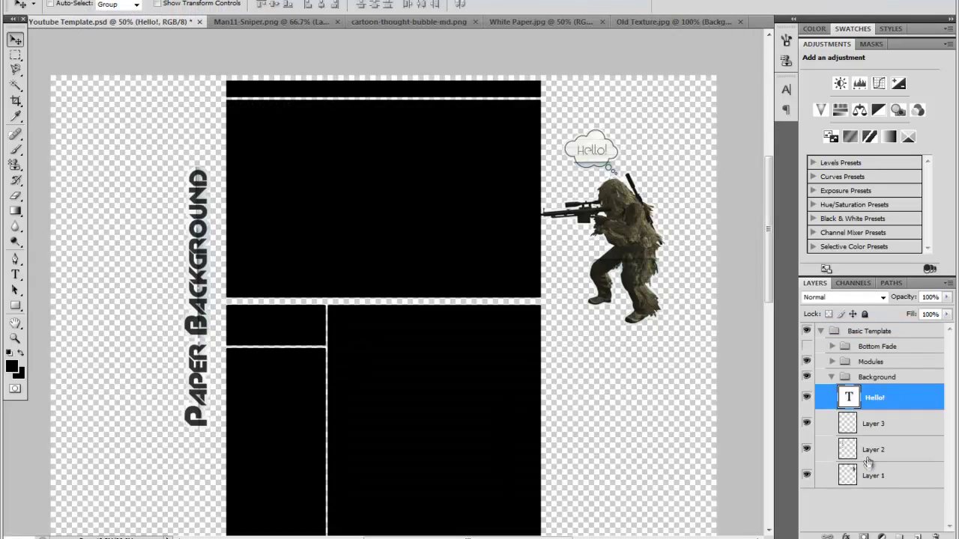
Add two new layers above Layer 1 and drag Layer 5 to sit just above Layer 4
left_click(883, 496)
left_click(884, 486)
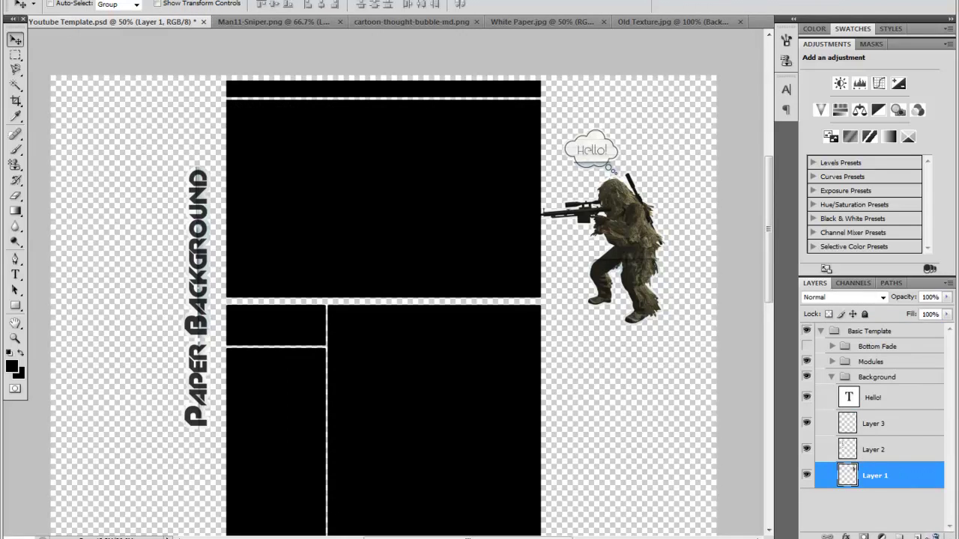
left_click(917, 536)
left_click(917, 537)
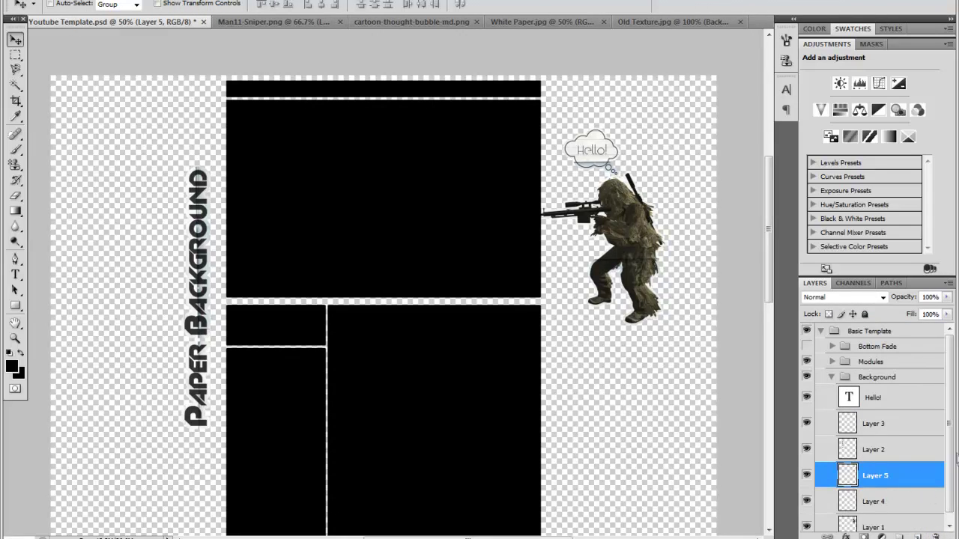
scroll(956, 458, "down", 1)
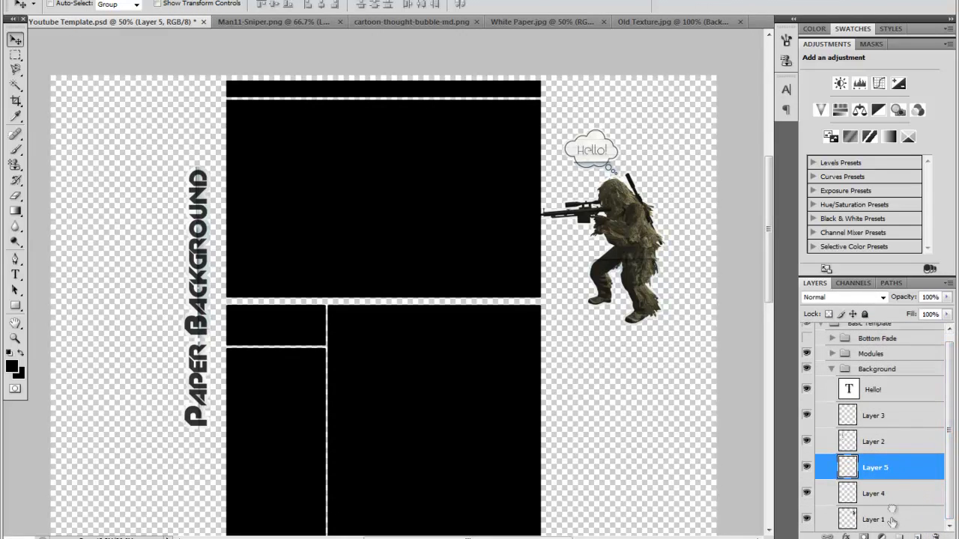
left_click_drag(891, 520, 890, 464)
left_click(876, 519)
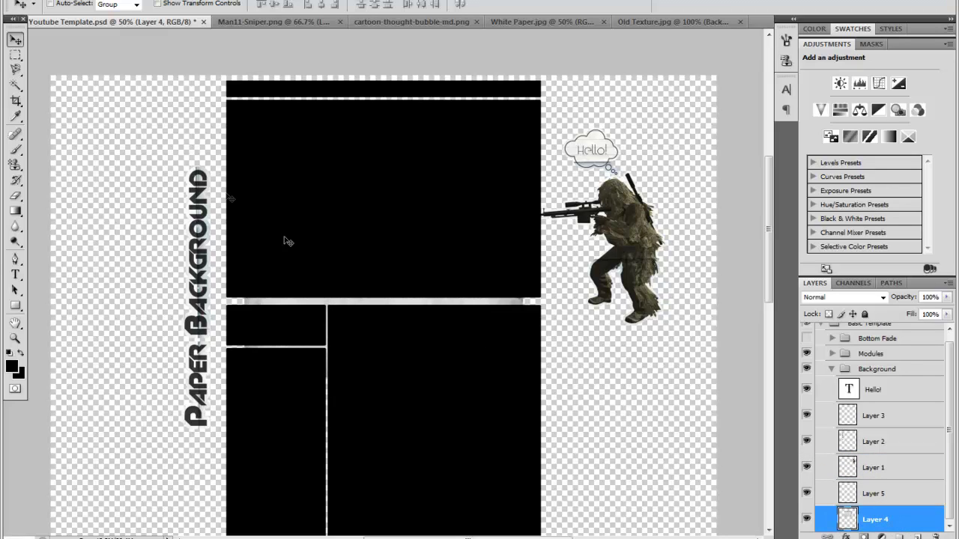
Move Layer 4's old texture to the top-left and free-transform it to 241% width, 300% height
mouse_move(234, 233)
left_mouse_down()
mouse_move(204, 224)
mouse_move(190, 206)
mouse_move(232, 210)
mouse_move(250, 228)
mouse_move(233, 215)
left_mouse_up()
left_click(68, 0)
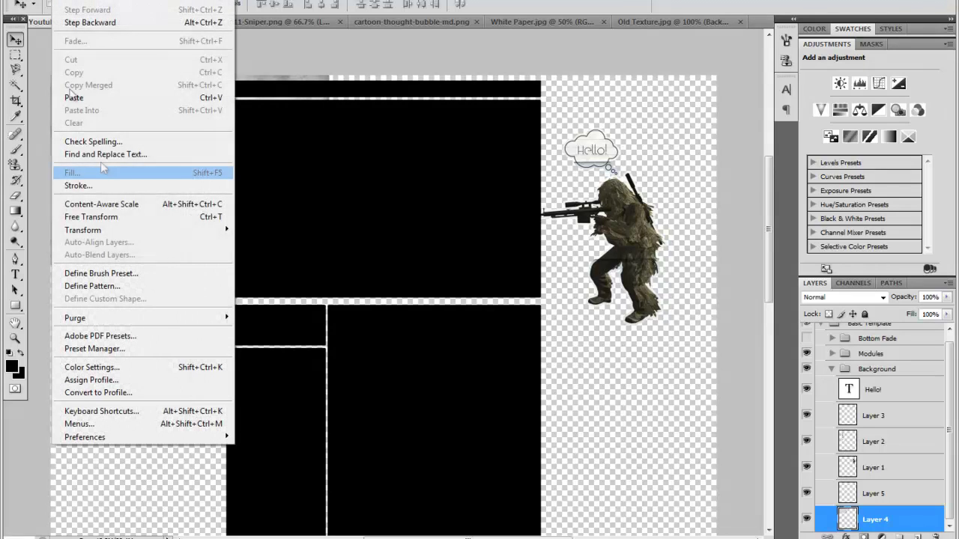
left_click(91, 217)
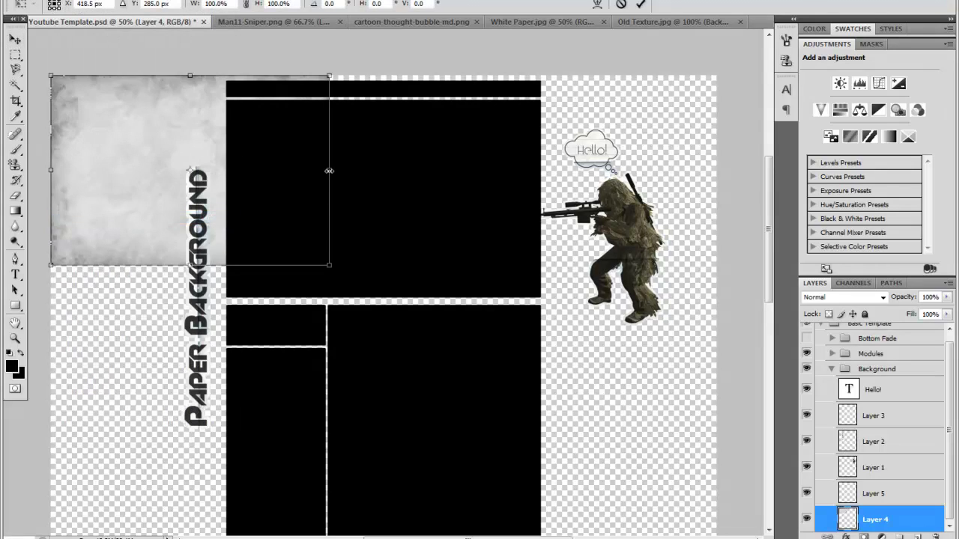
left_click_drag(329, 171, 722, 196)
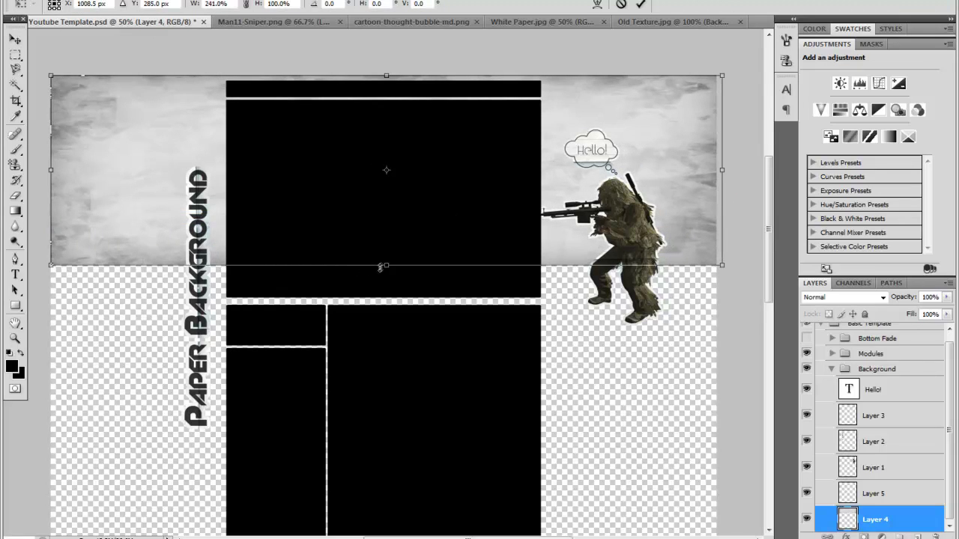
left_click_drag(380, 268, 386, 538)
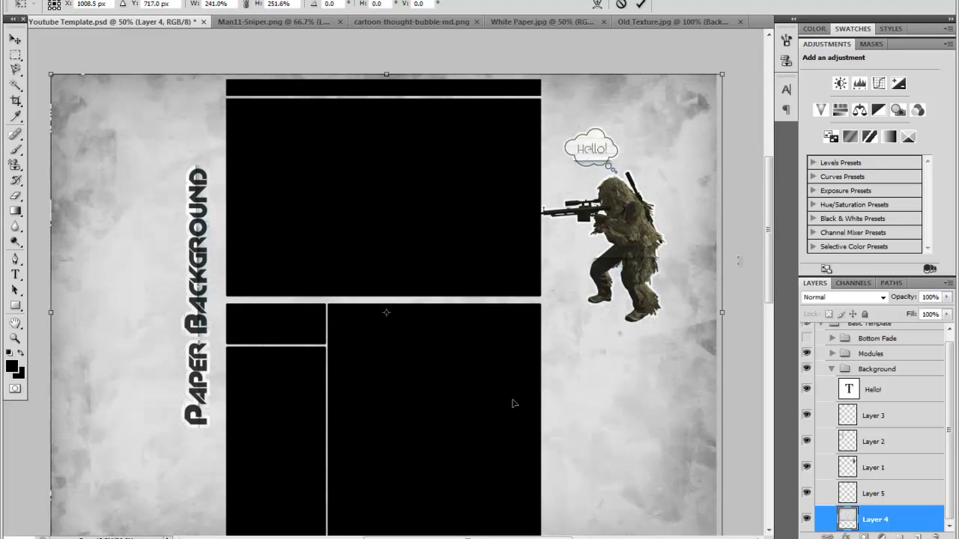
left_click_drag(768, 252, 769, 332)
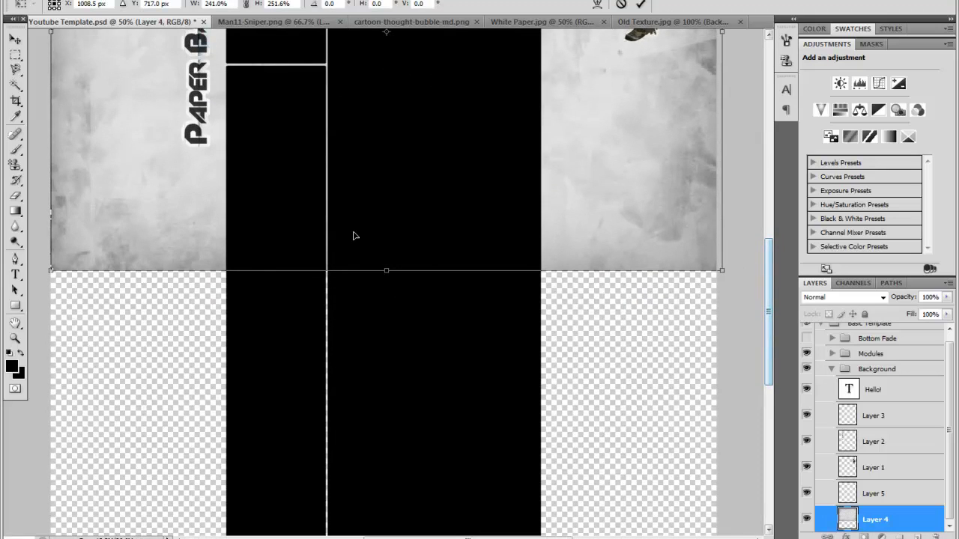
left_click_drag(386, 272, 388, 363)
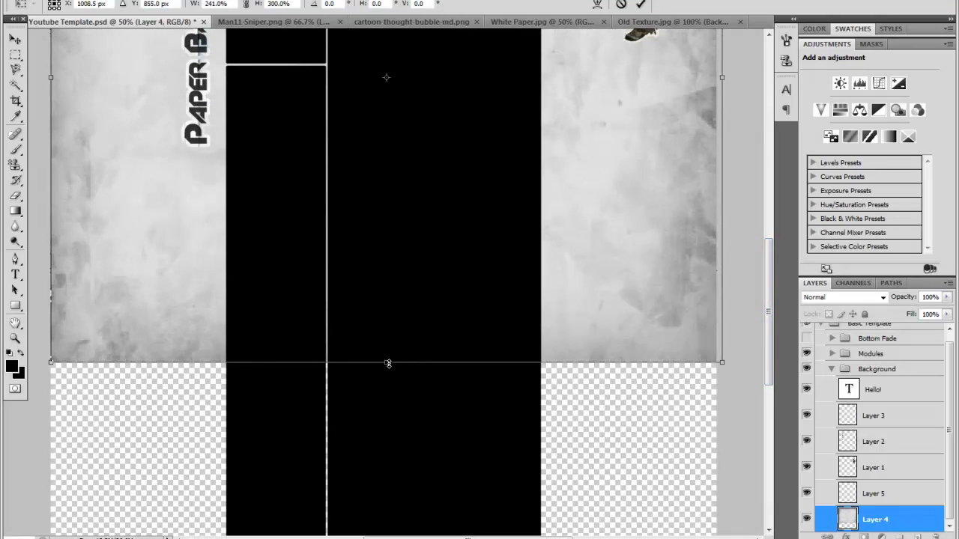
left_click(15, 39)
left_click(407, 195)
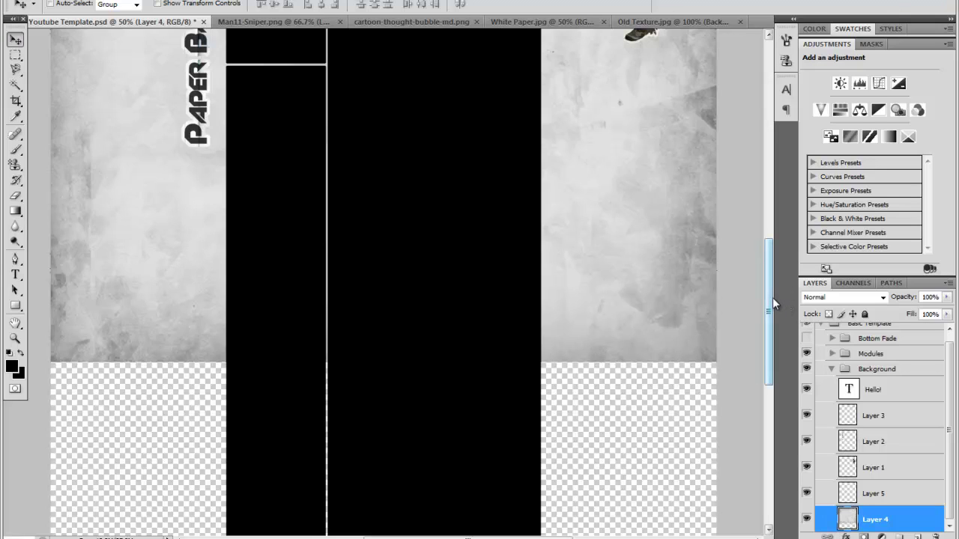
left_click_drag(772, 298, 771, 207)
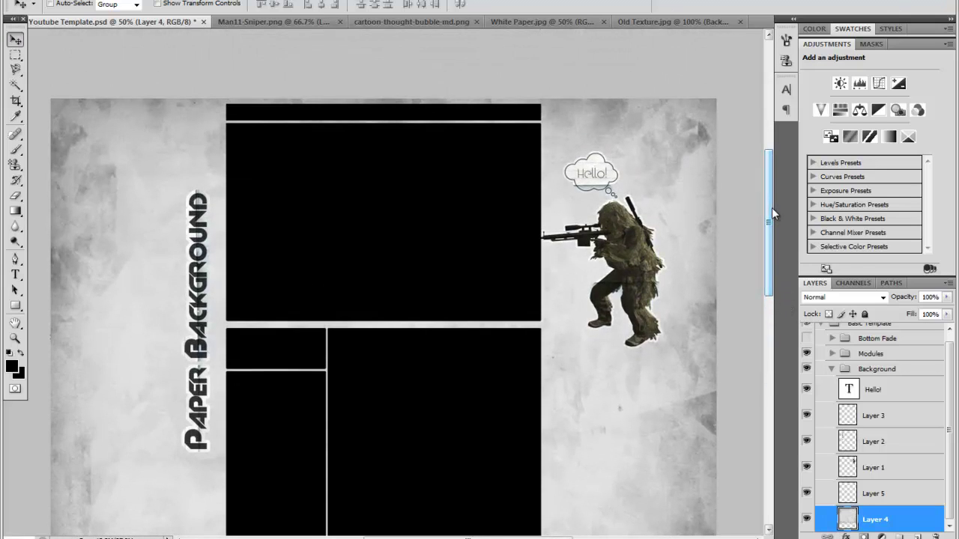
Fill Layer 5 with a #0053eb blue gradient dragged from top to bottom
left_click(905, 496)
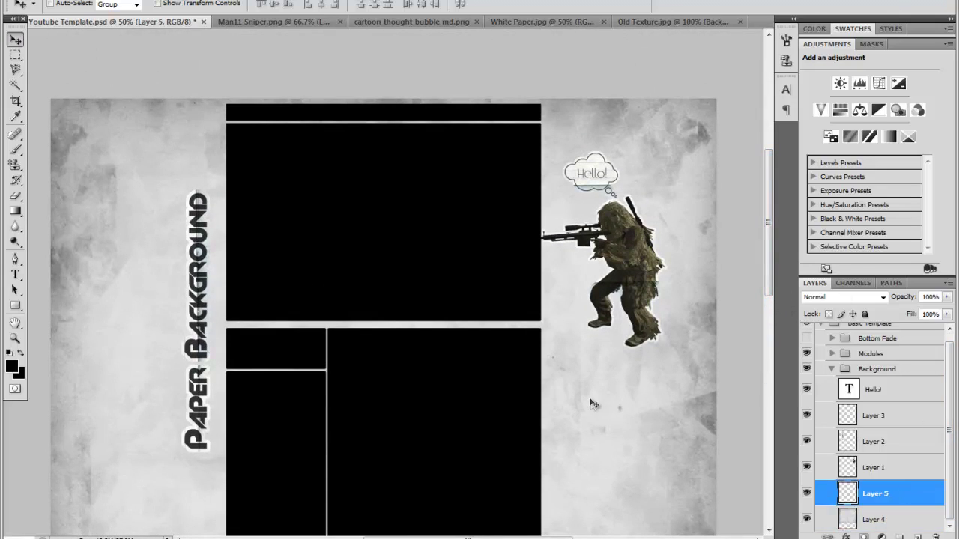
left_click(15, 211)
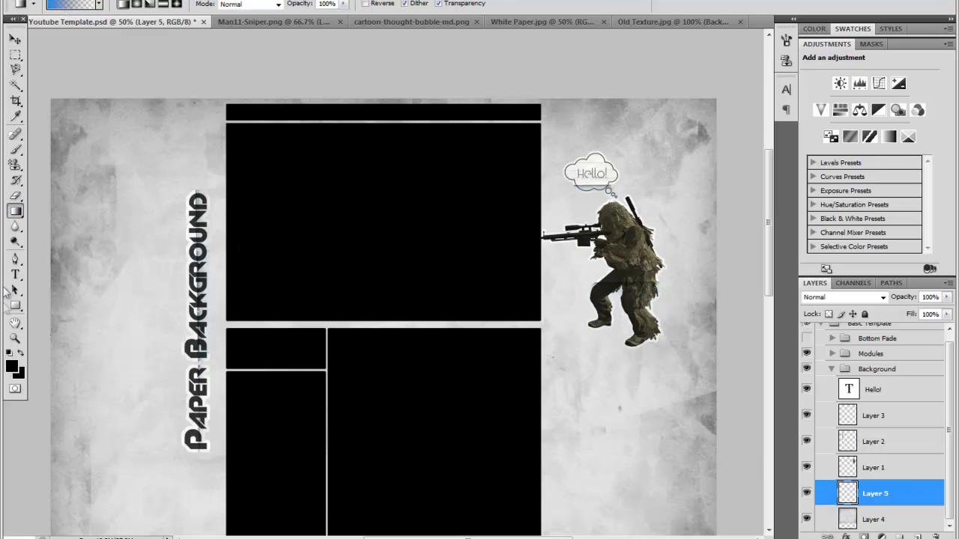
left_click(12, 366)
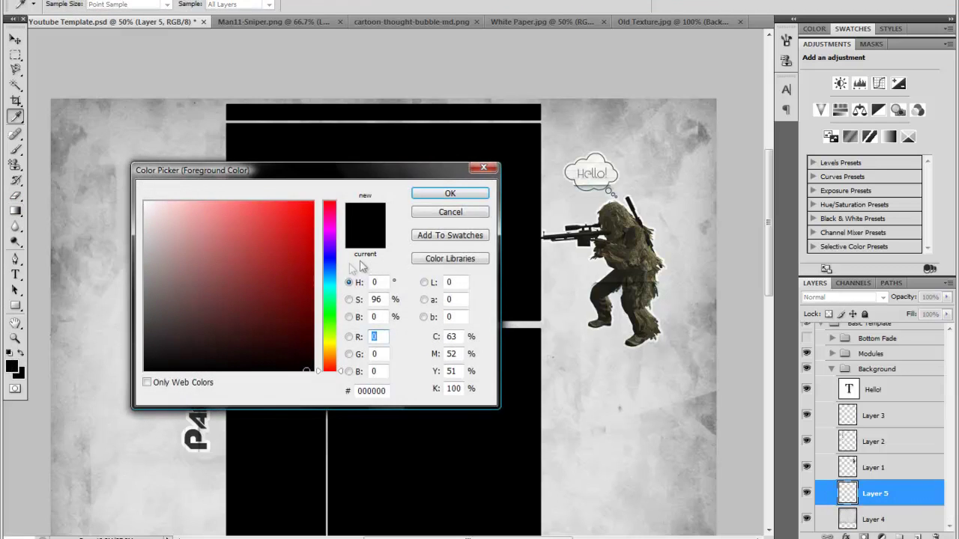
left_click(330, 267)
left_click(313, 215)
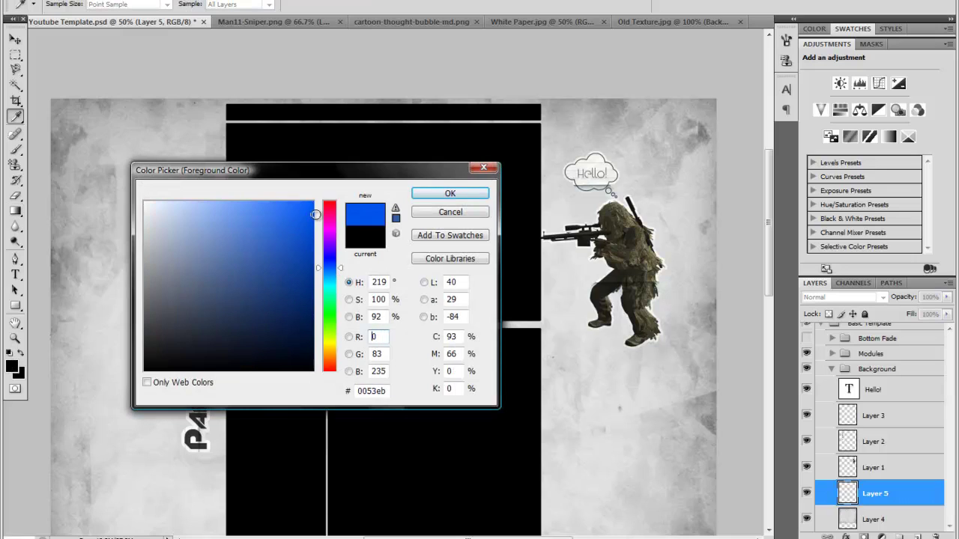
left_click(442, 194)
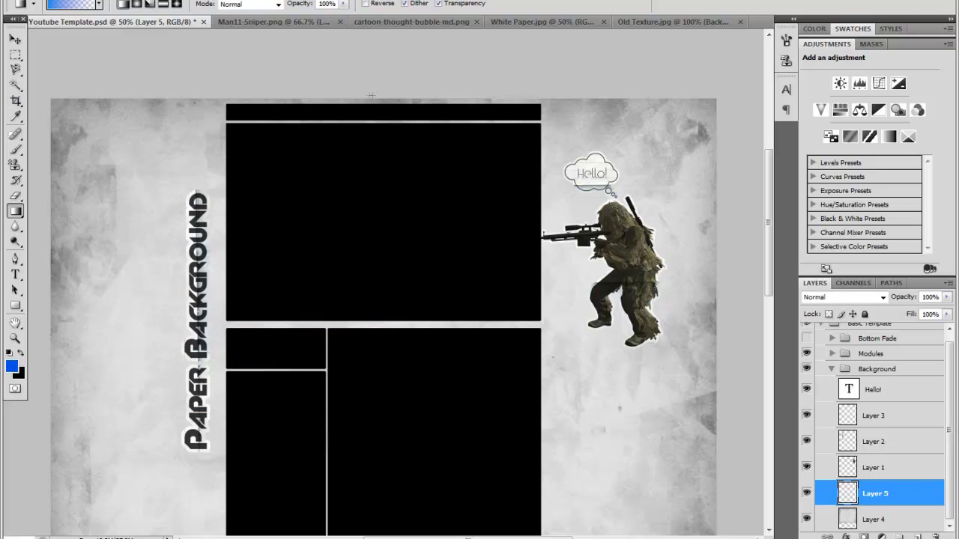
left_click_drag(361, 92, 372, 513)
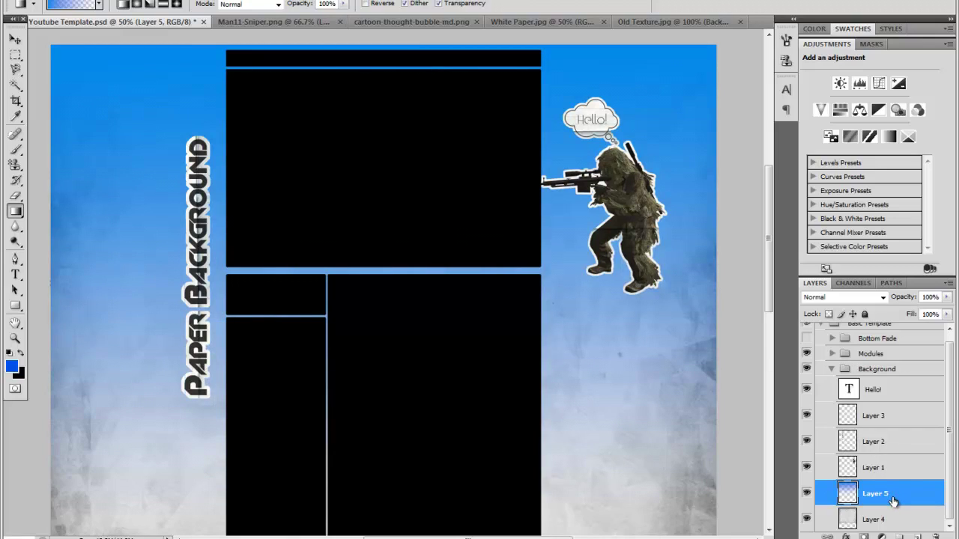
Set Layer 5 to Multiply and toggle the paper texture to compare the tint
left_click(883, 297)
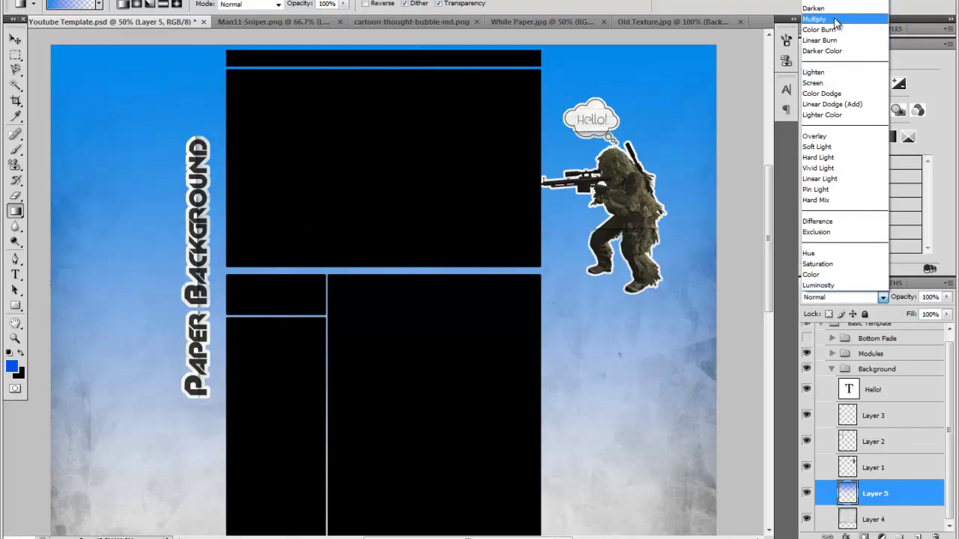
left_click(836, 21)
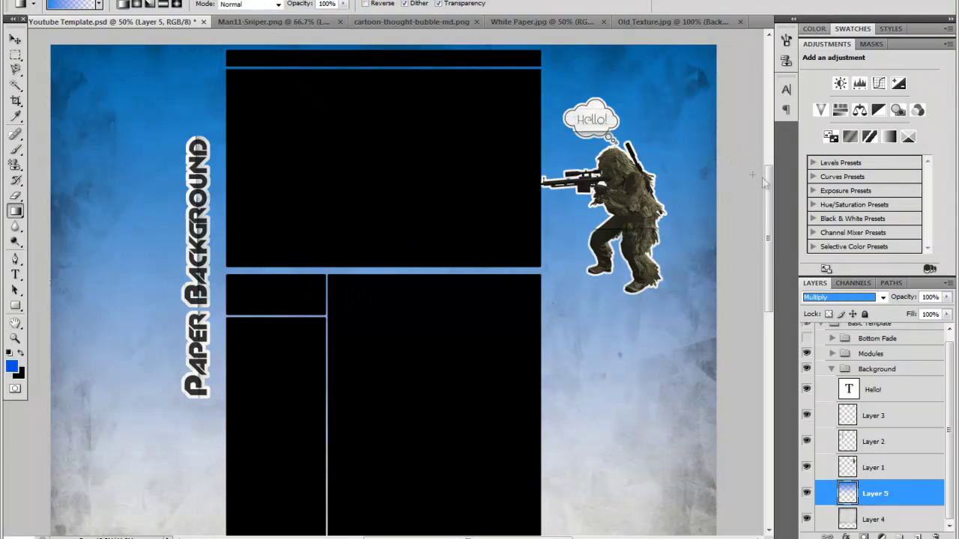
mouse_move(767, 184)
left_mouse_down()
mouse_move(769, 176)
mouse_move(769, 198)
left_mouse_up()
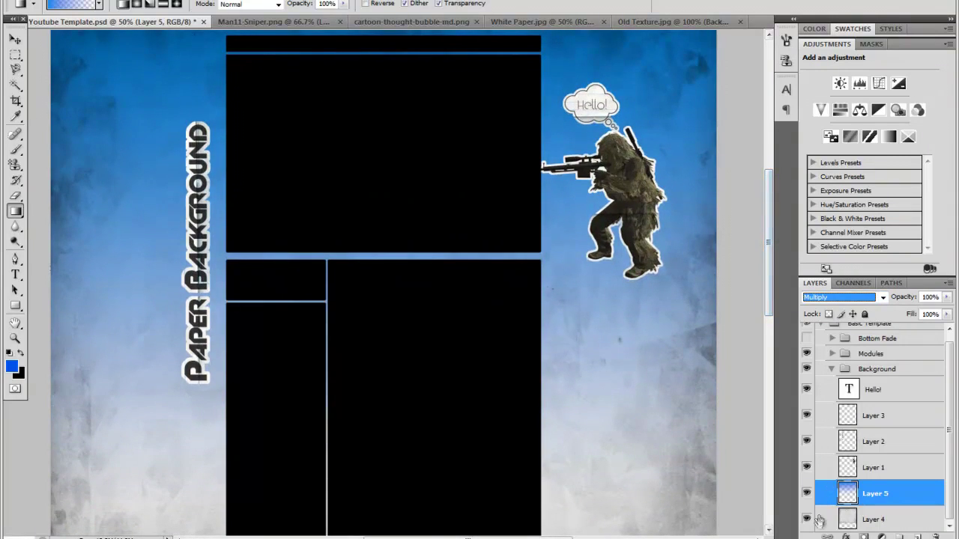
left_click(808, 520)
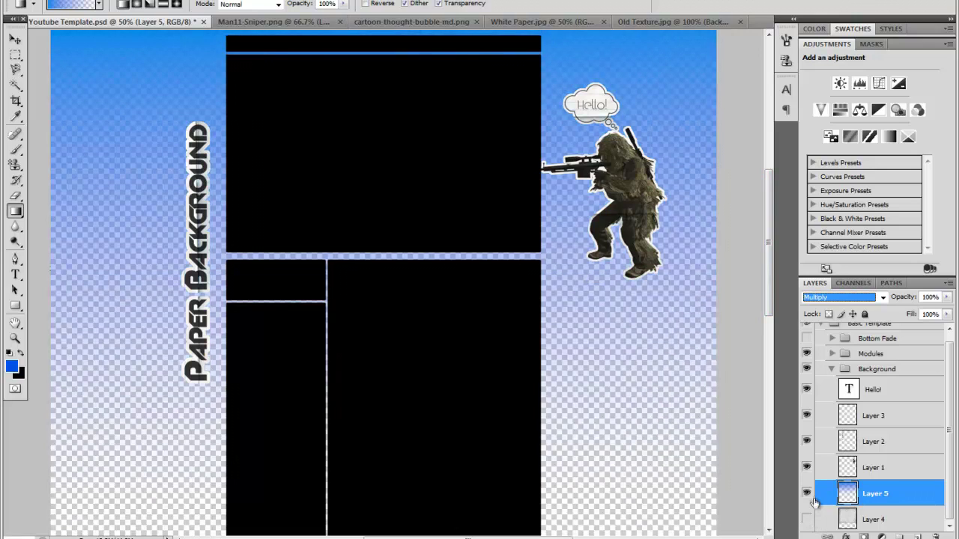
left_click(808, 520)
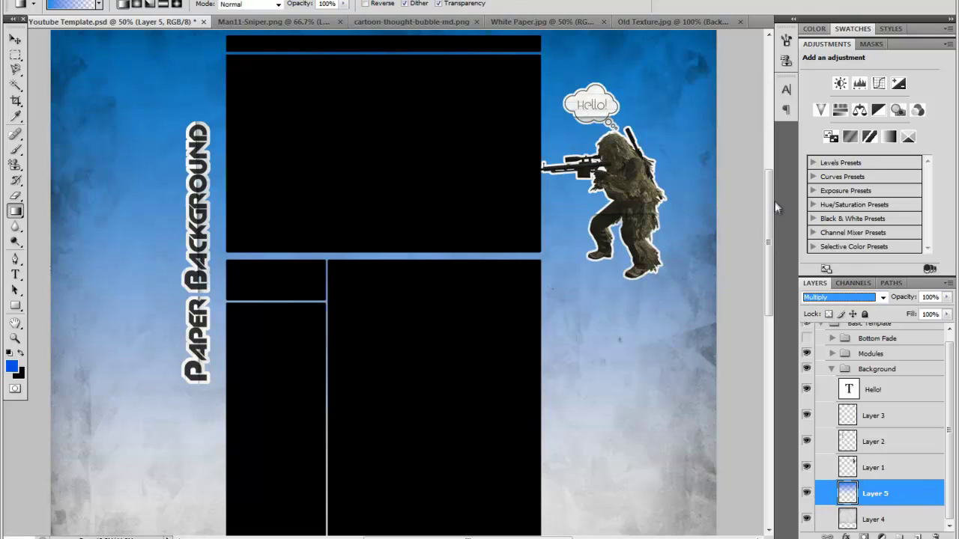
left_click_drag(775, 201, 771, 253)
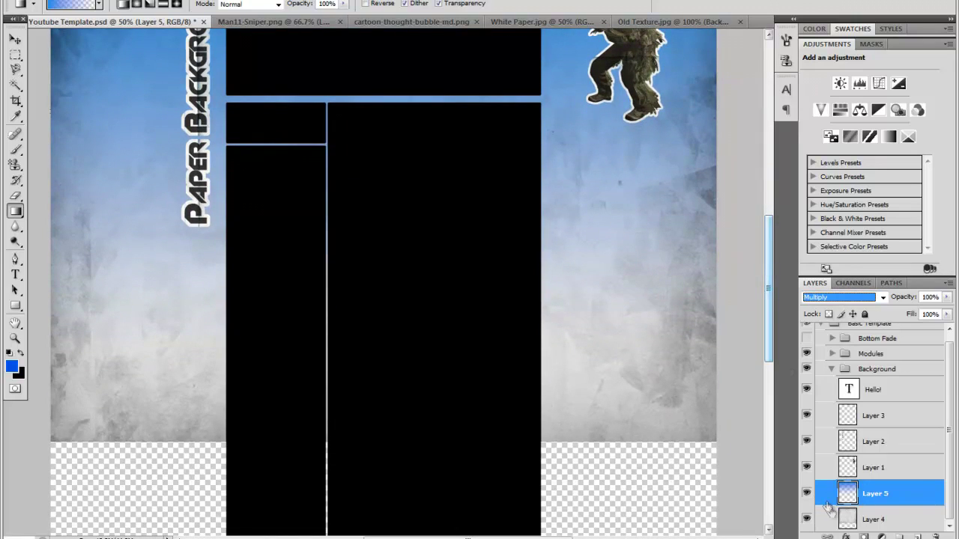
Erase the lower-left and lower-right edges of the Layer 4 paper texture, then switch back to the Move tool
left_click(888, 521)
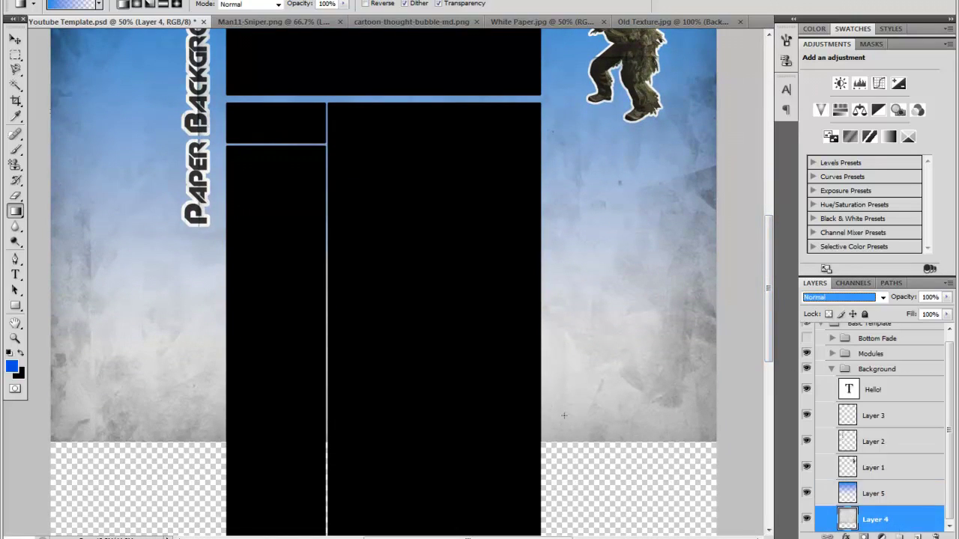
left_click(15, 195)
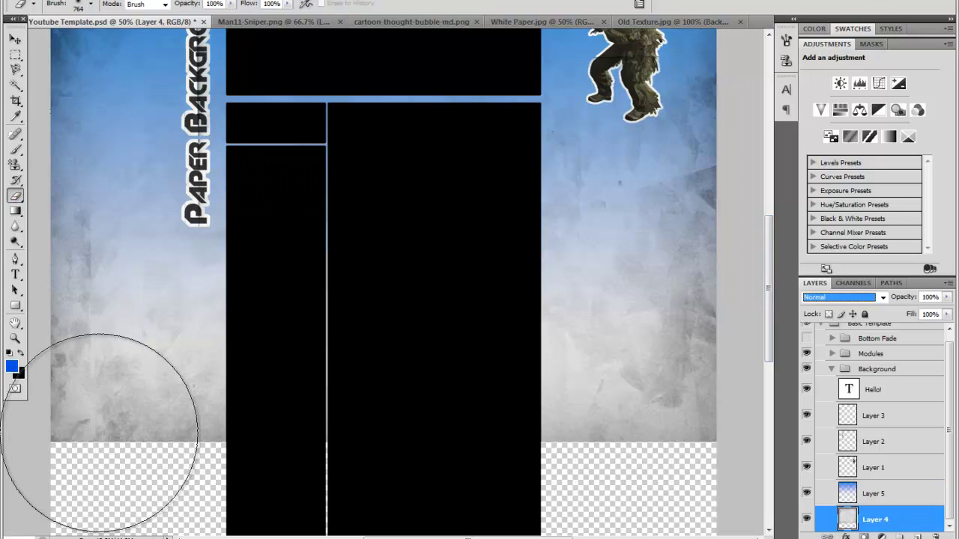
left_click_drag(107, 417, 112, 460)
left_click_drag(759, 437, 693, 472)
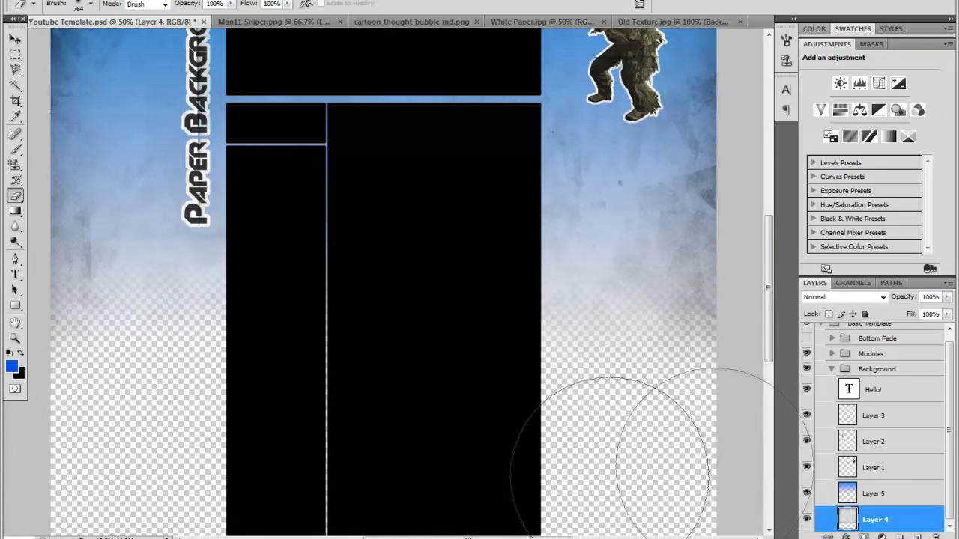
left_click(17, 40)
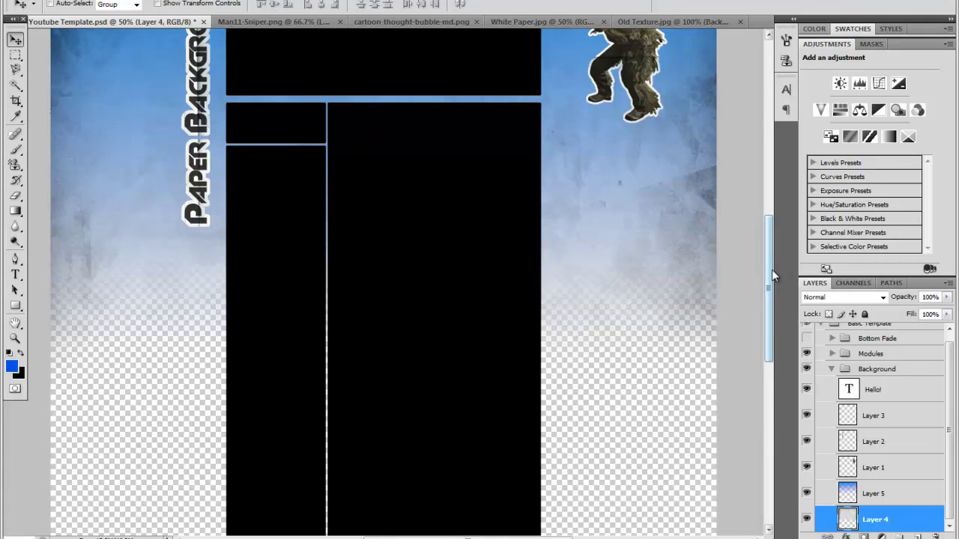
left_click_drag(771, 270, 788, 204)
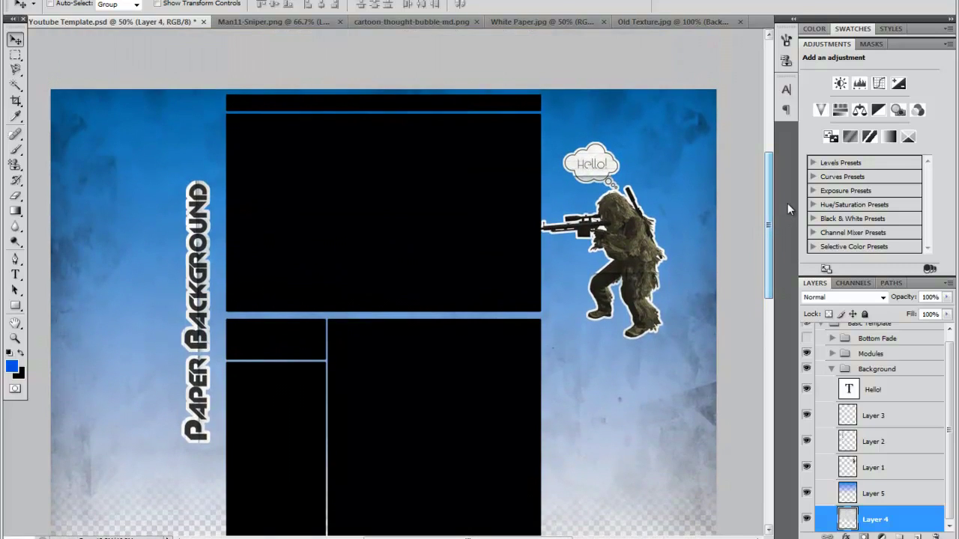